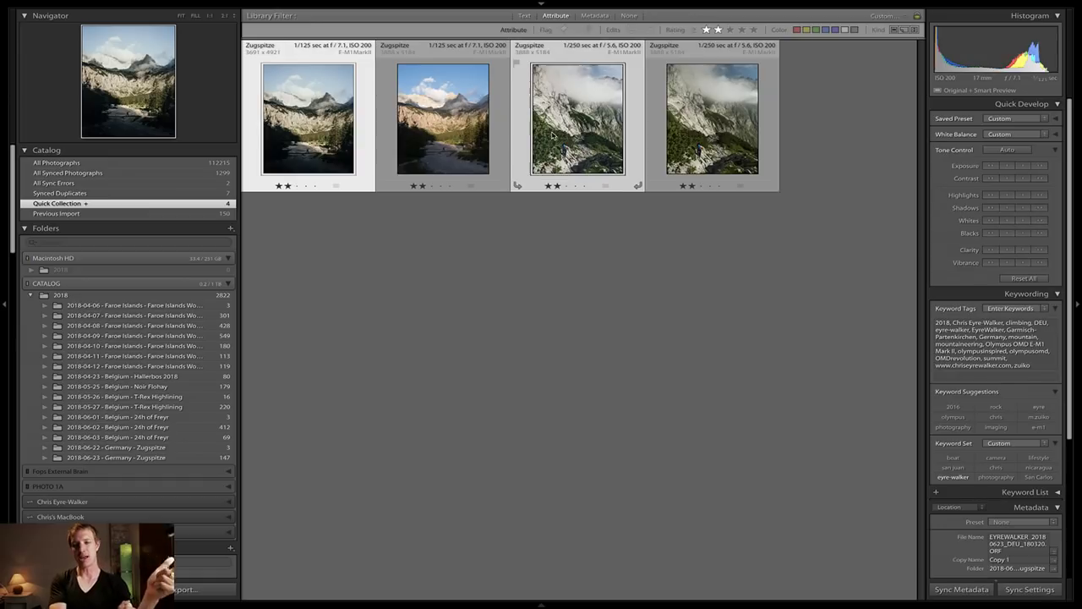
# View the two selected edited Zugspitze photos enlarged, alternating between the valley shot and the climber shot
pyautogui.press('e')
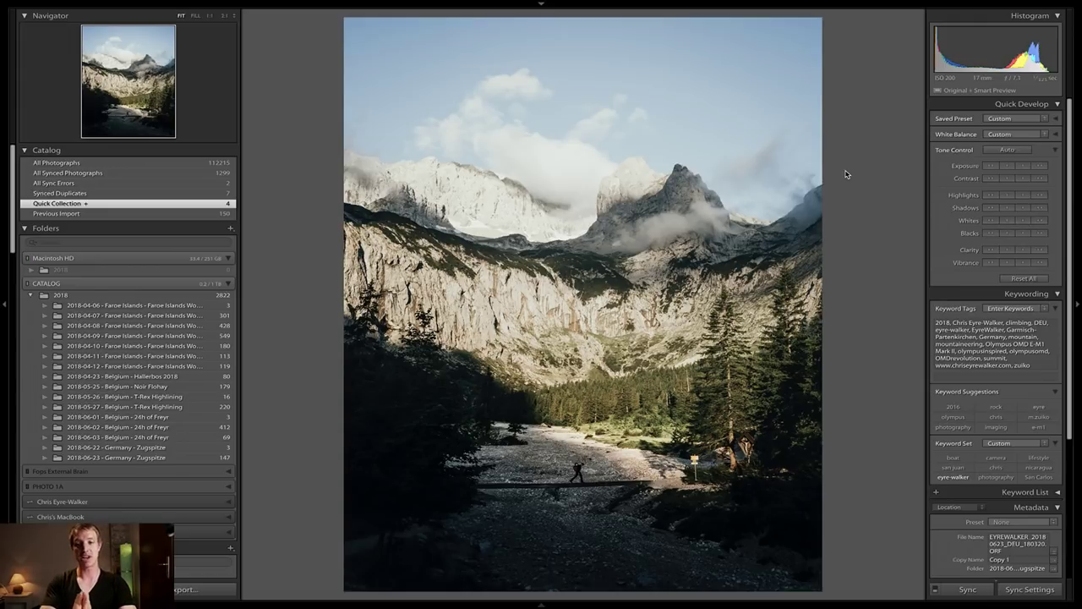
pyautogui.press('Right')
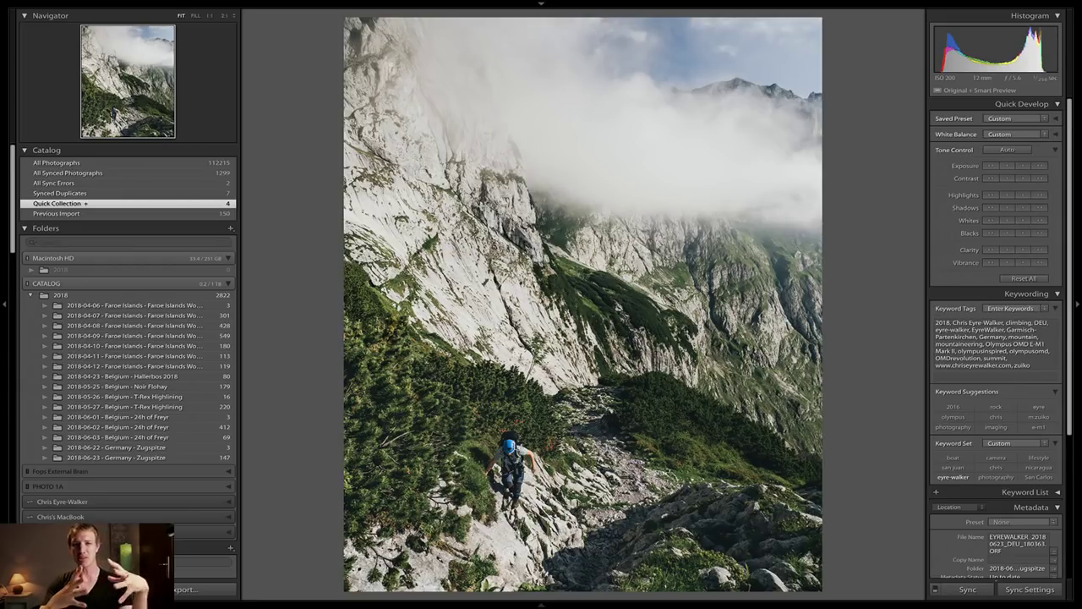
pyautogui.press('Right')
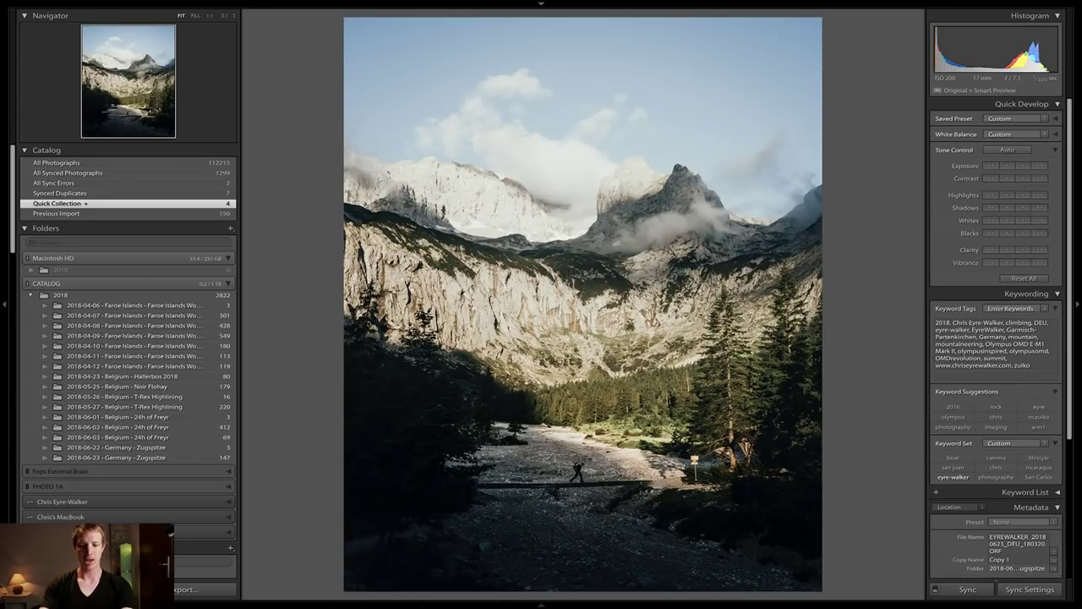
# Select the unedited valley photo in the grid, check the YouTube live chat in Chrome, and return to Lightroom
pyautogui.press('g')
pyautogui.click(463, 123)
pyautogui.press('super+Tab')
pyautogui.press('super+Tab')
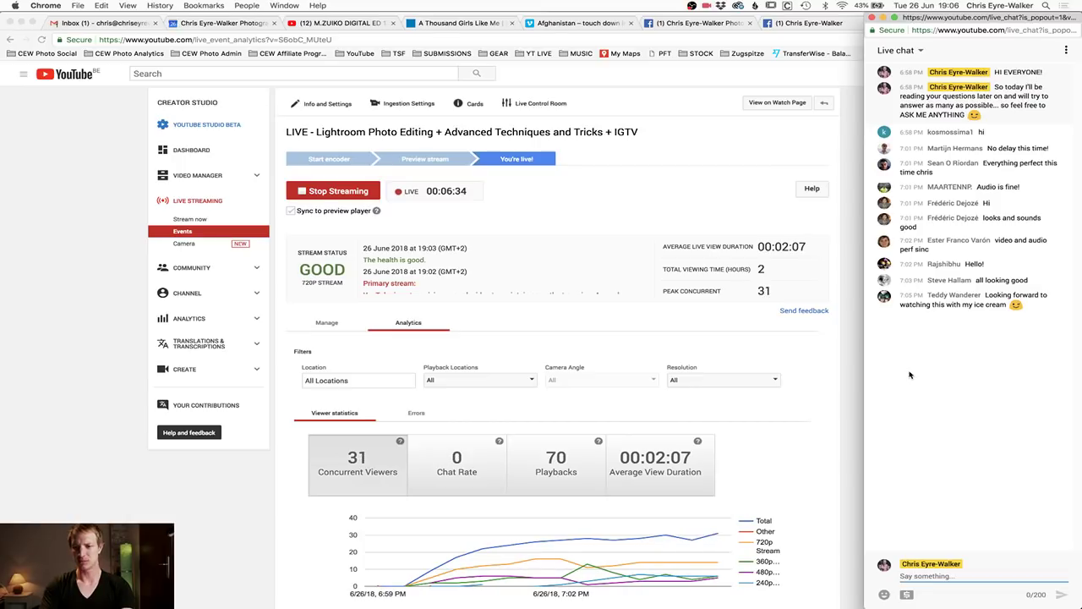
pyautogui.press('super+Tab')
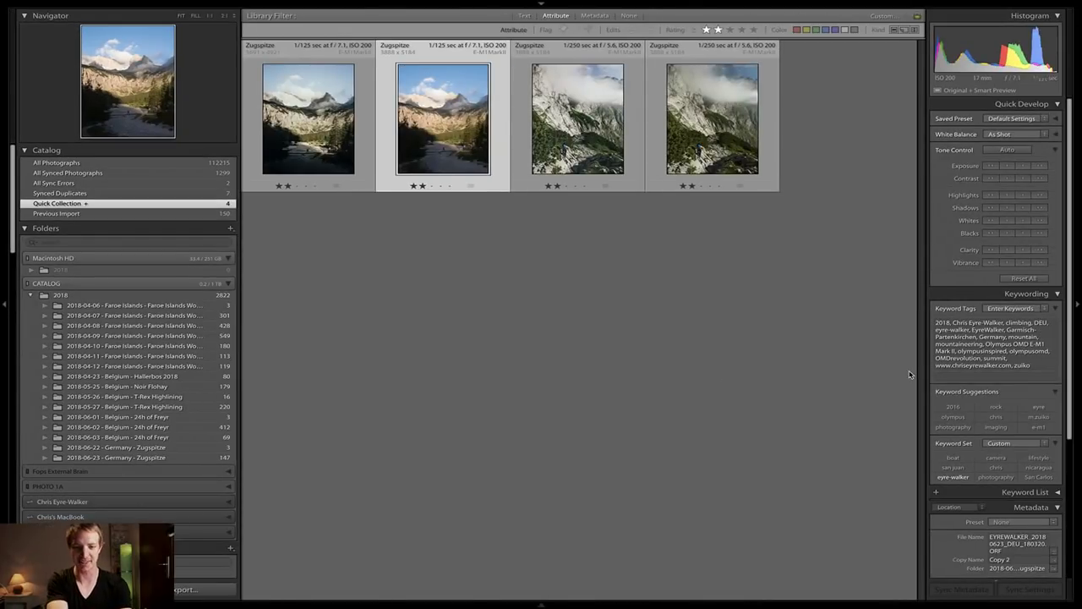
# Compare the edited and unedited versions of the valley and climber photos enlarged, ending on the unedited valley photo
pyautogui.press('e')
pyautogui.press('Left')
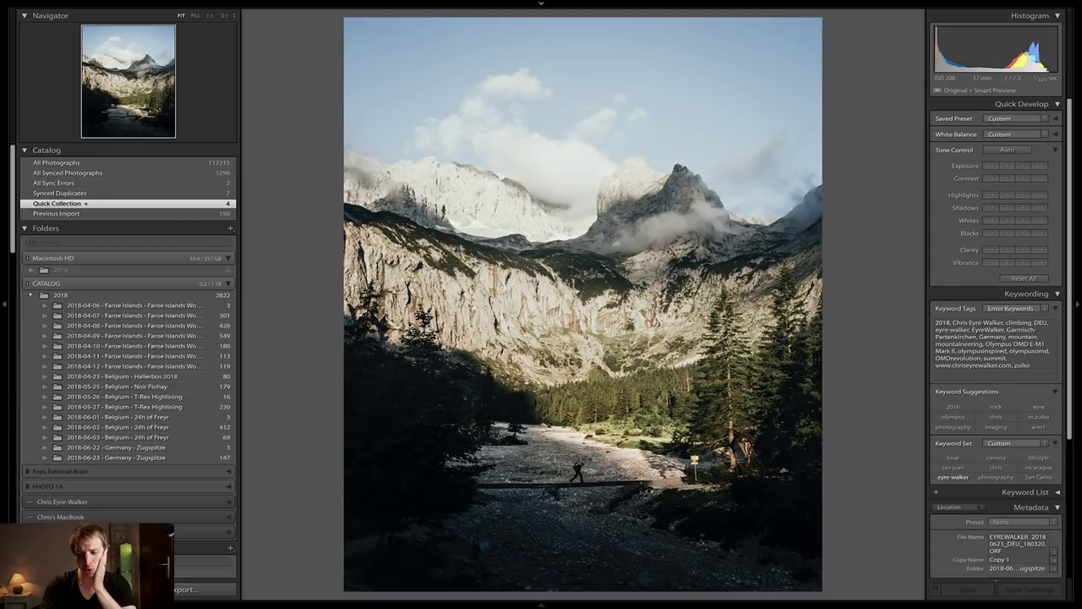
pyautogui.press('Right')
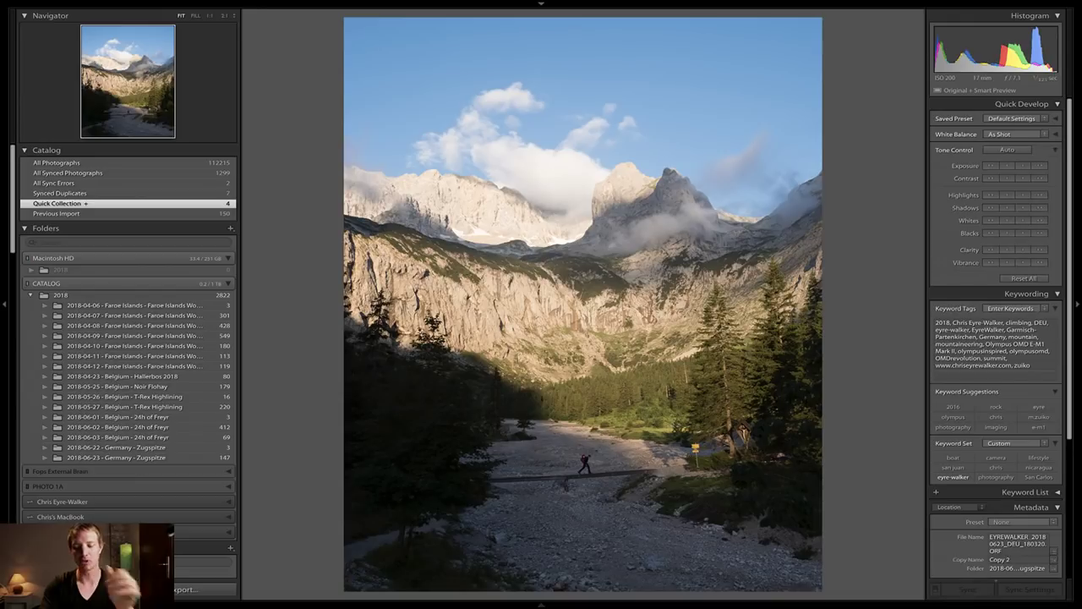
pyautogui.press('Left')
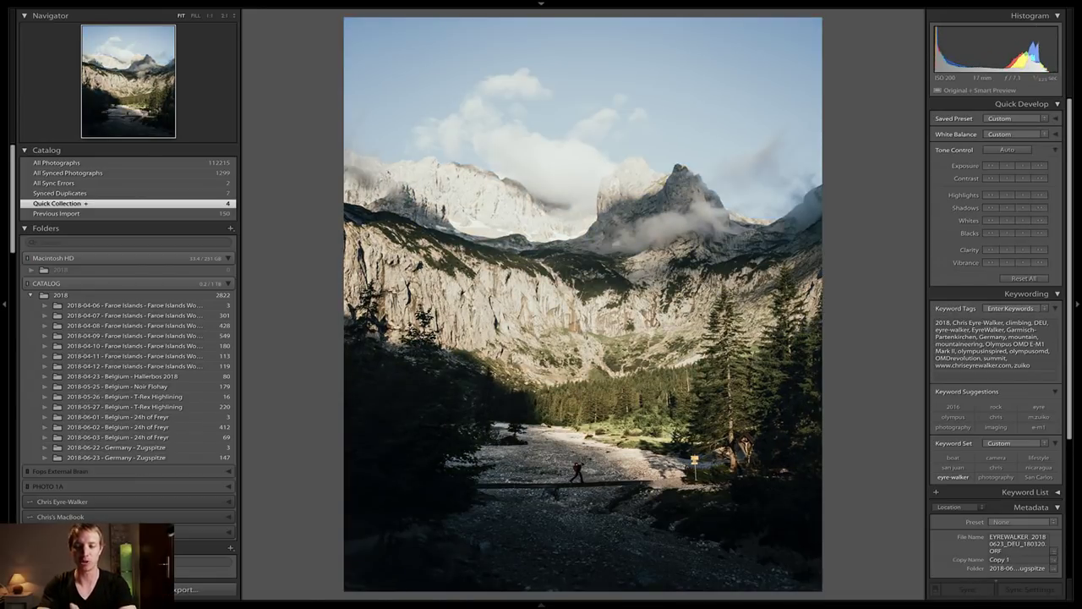
pyautogui.press('Right')
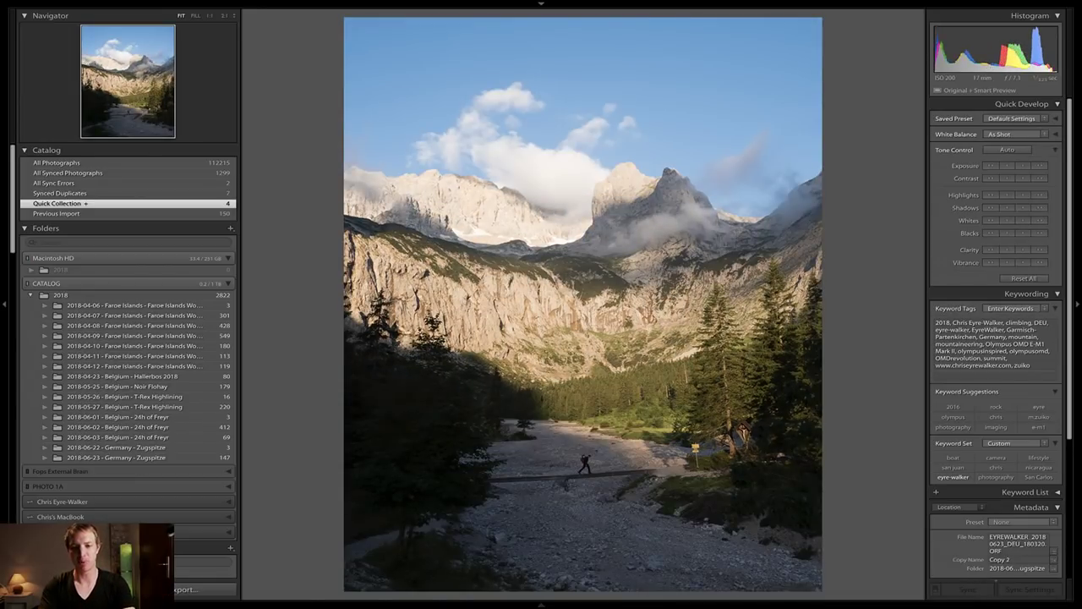
pyautogui.press('Left')
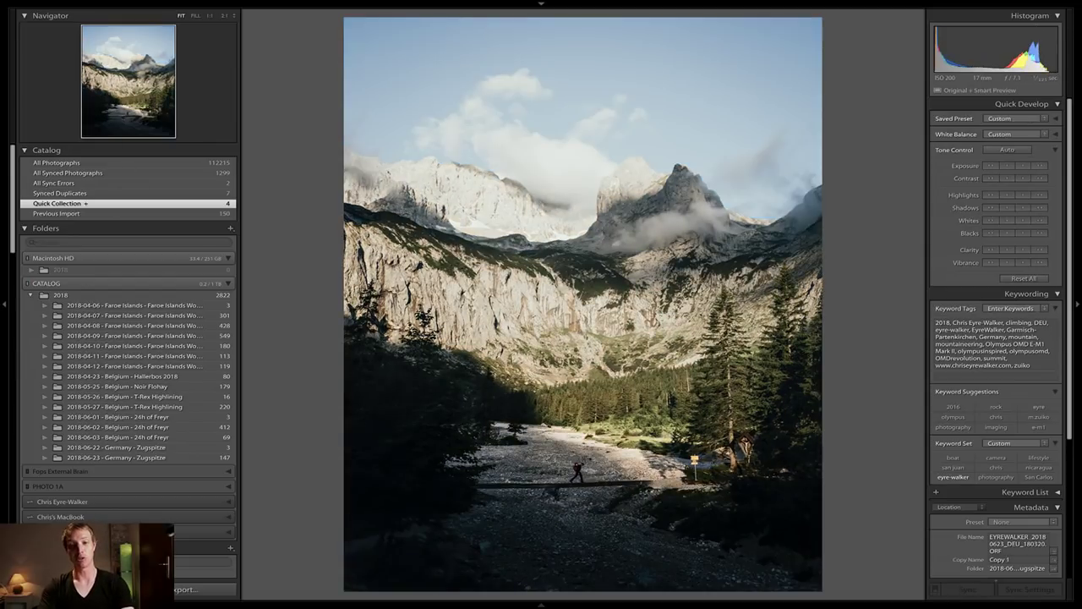
pyautogui.press('Right')
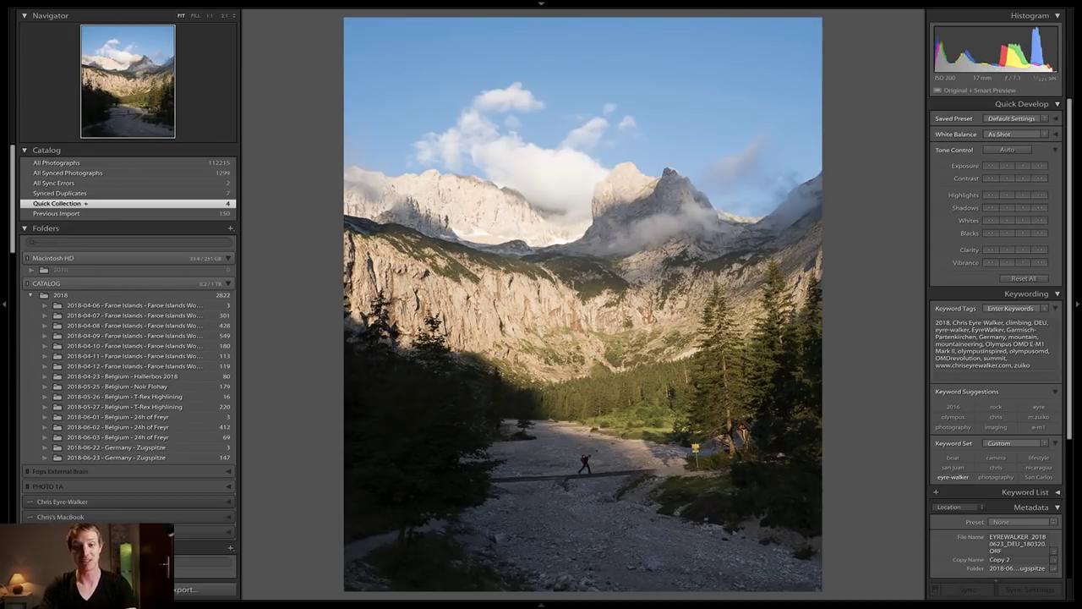
pyautogui.press('Right')
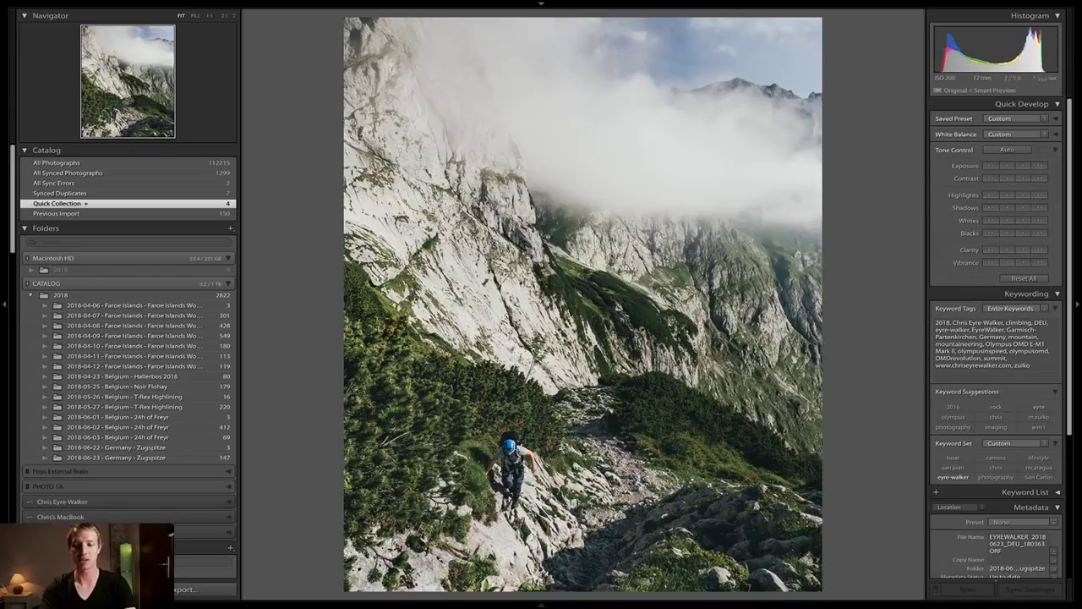
pyautogui.press('Right')
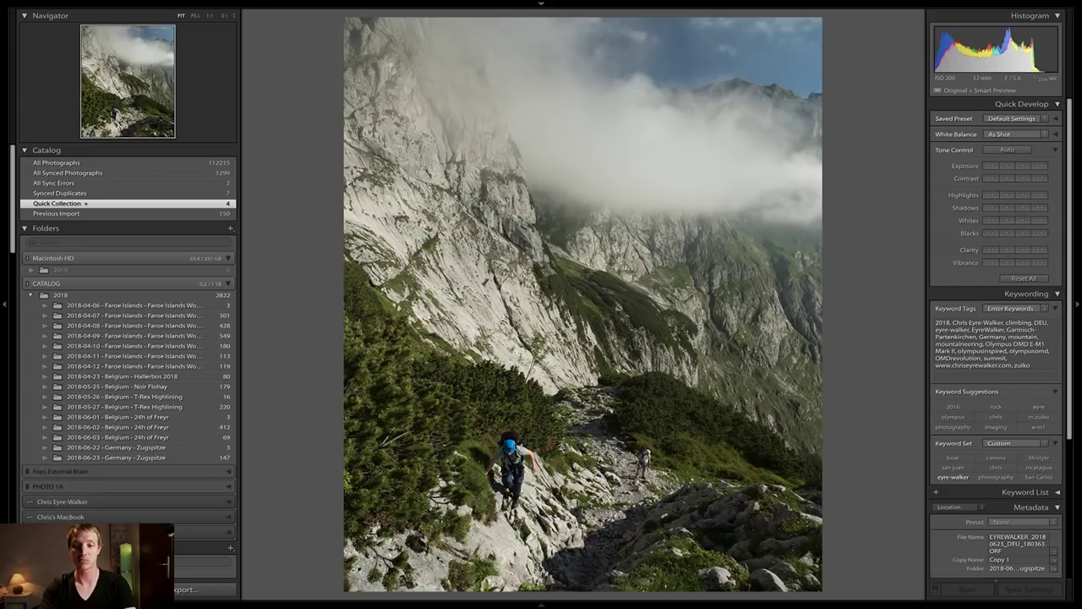
pyautogui.press('Right')
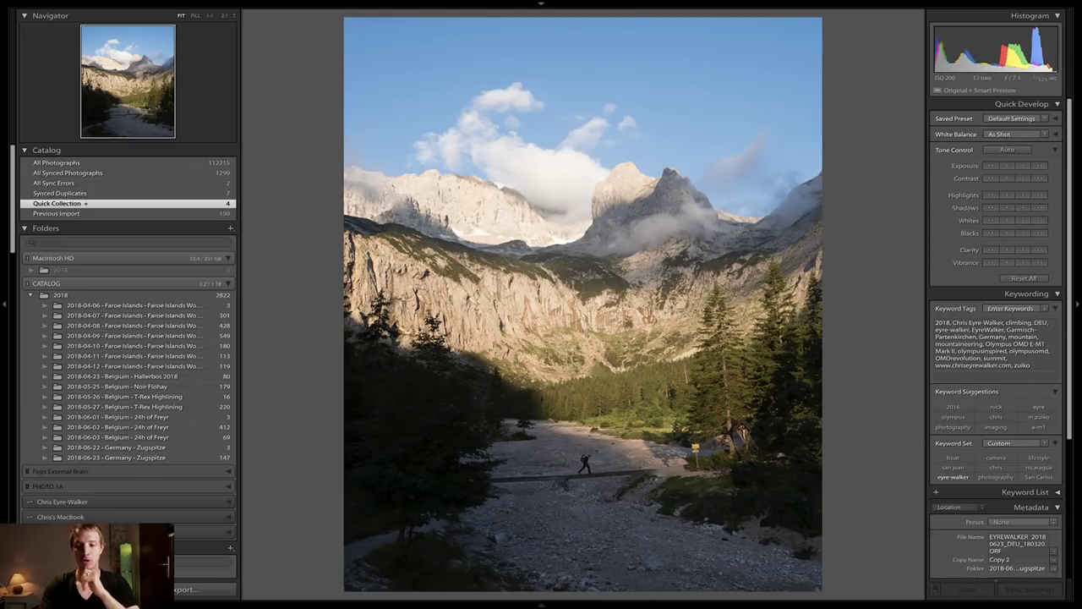
# Open the unedited valley photo for developing and apply the Ice preset from CEW - MOUNTAINS
pyautogui.press('d')
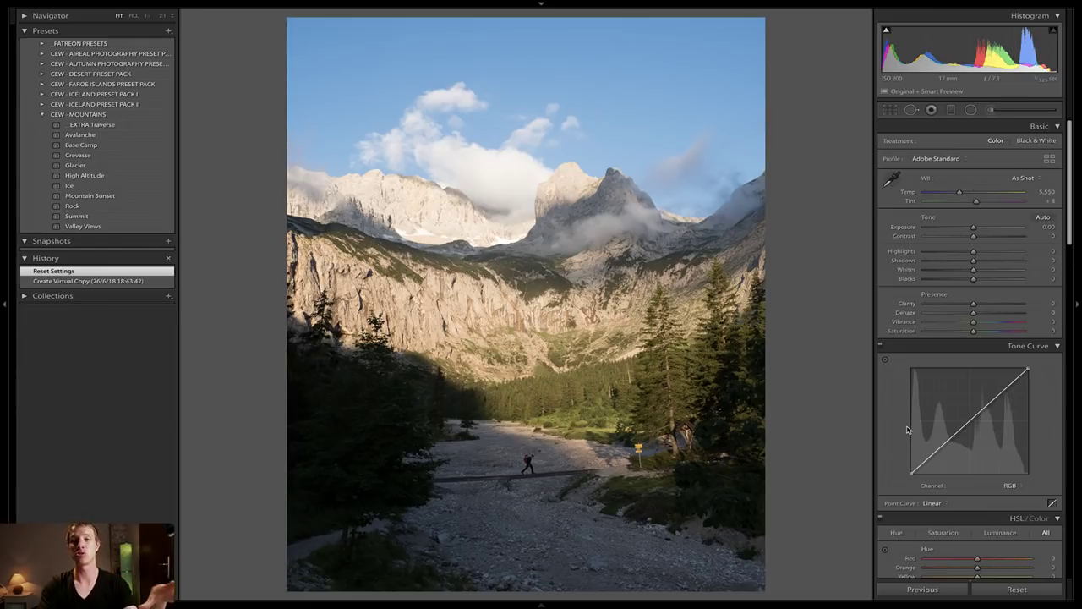
pyautogui.click(72, 187)
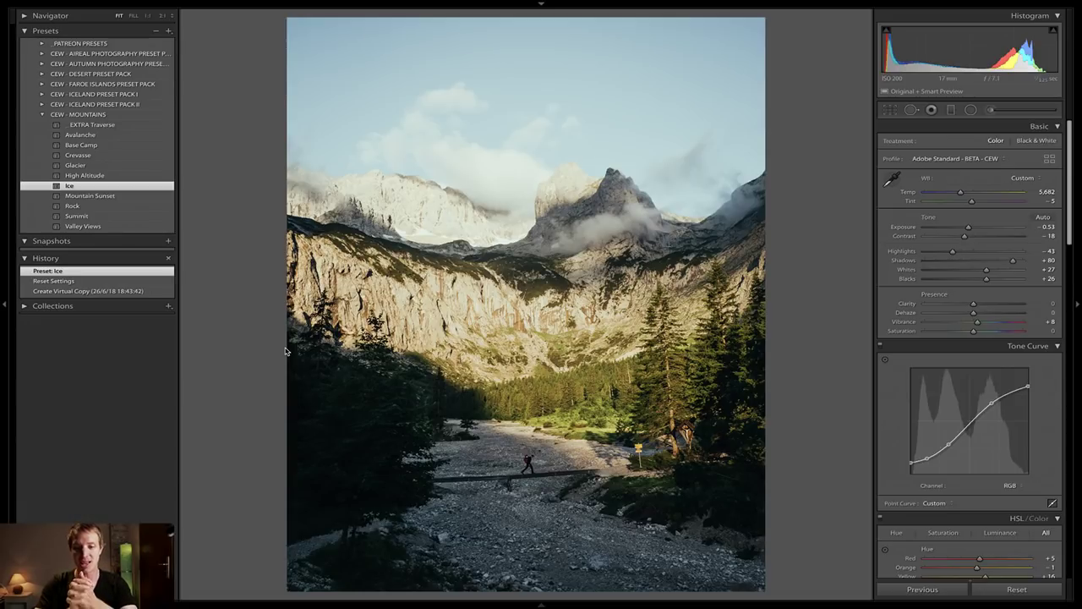
# Straighten the photo by 3.57 degrees so the footbridge is level, and reposition the image within the crop
pyautogui.press('r')
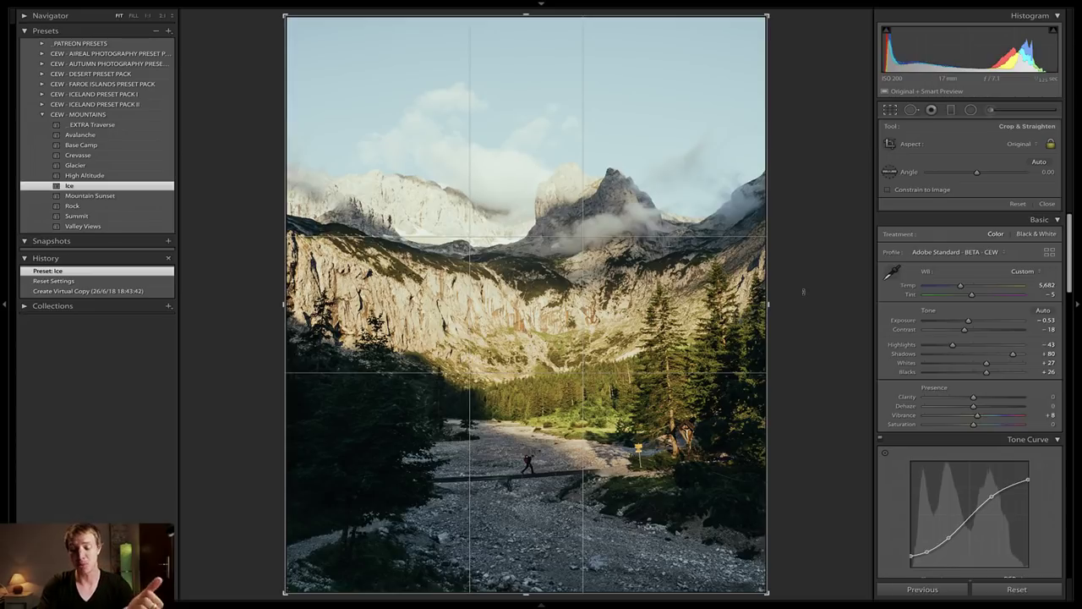
pyautogui.moveTo(803, 292); pyautogui.dragTo(805, 307)
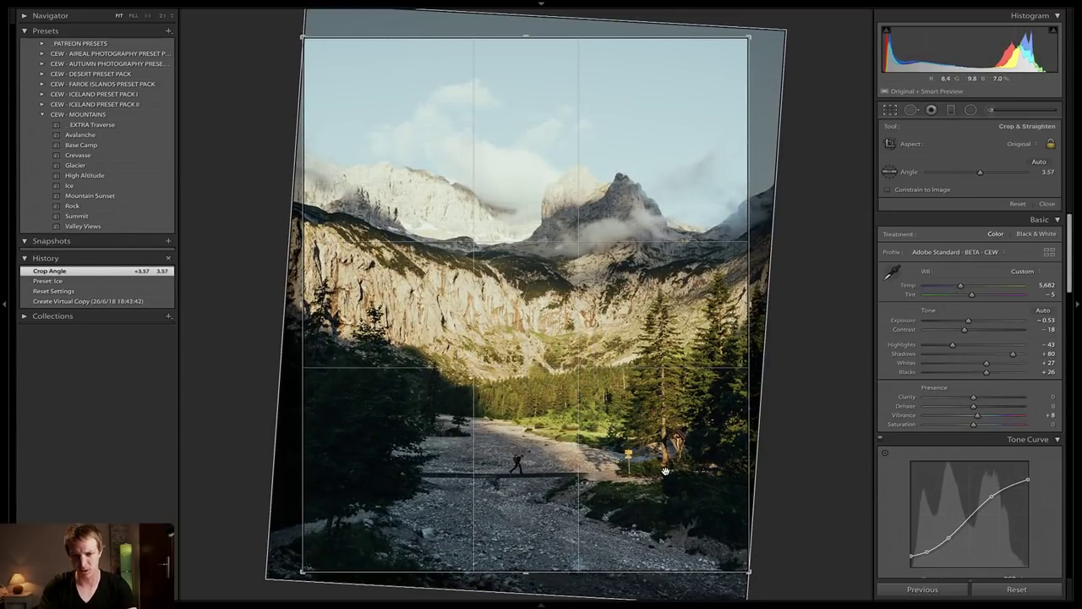
pyautogui.moveTo(665, 465); pyautogui.dragTo(665, 464)
pyautogui.press('Return')
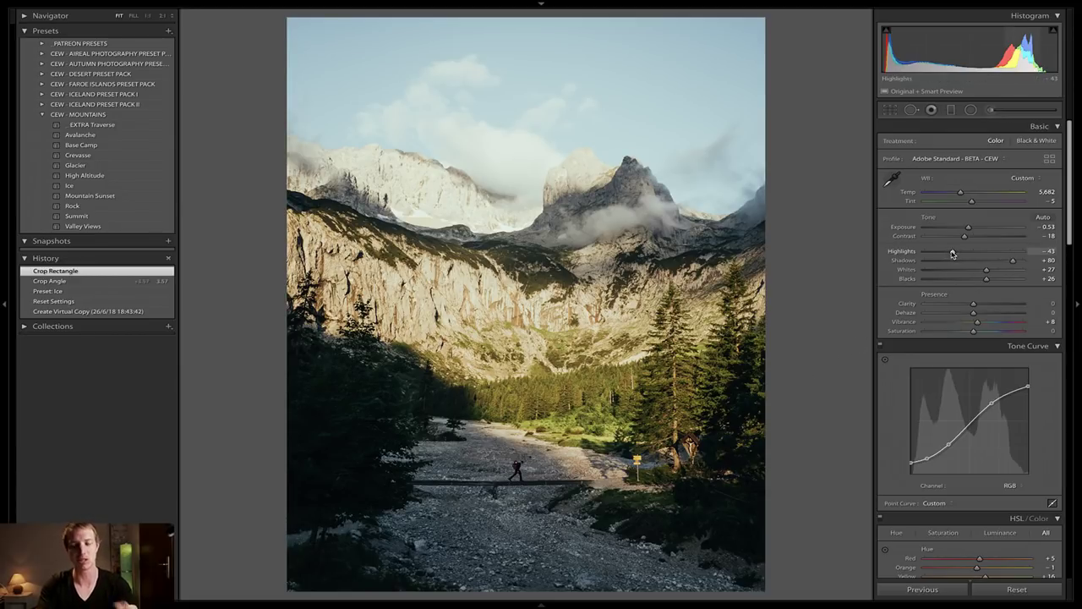
# Lower the highlights to −76 and the vibrance to −1
pyautogui.moveTo(953, 254); pyautogui.dragTo(949, 253)
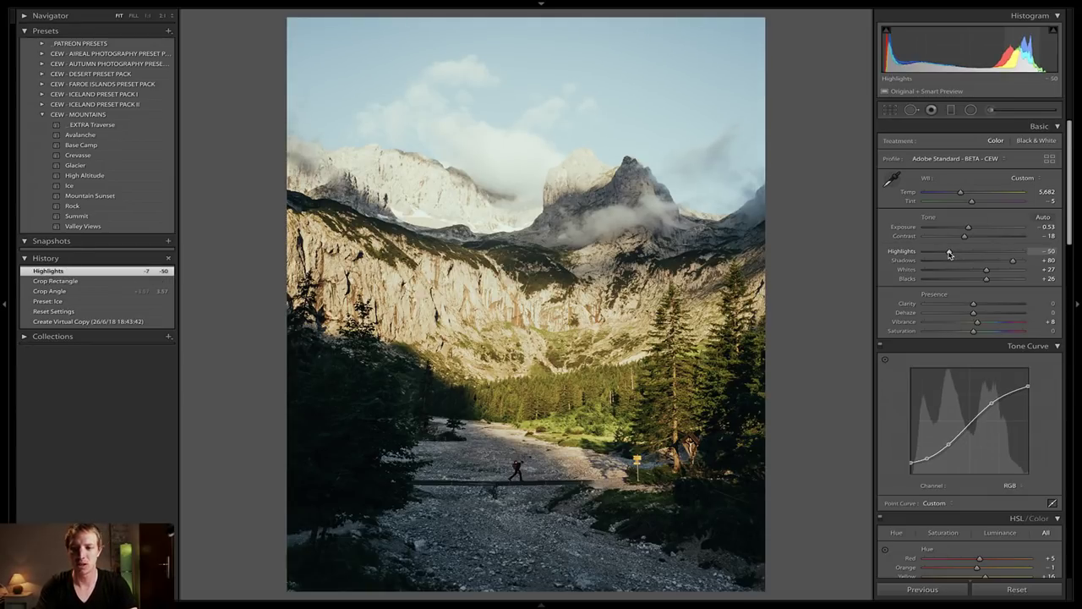
pyautogui.moveTo(950, 254); pyautogui.dragTo(935, 254)
pyautogui.scroll(-1, 966, 314)
pyautogui.scroll(-1, 966, 315)
pyautogui.moveTo(977, 284); pyautogui.dragTo(972, 284)
# Reduce the HSL saturation of purple to −33, orange to −49 and yellow to −43
pyautogui.scroll(-6, 971, 350)
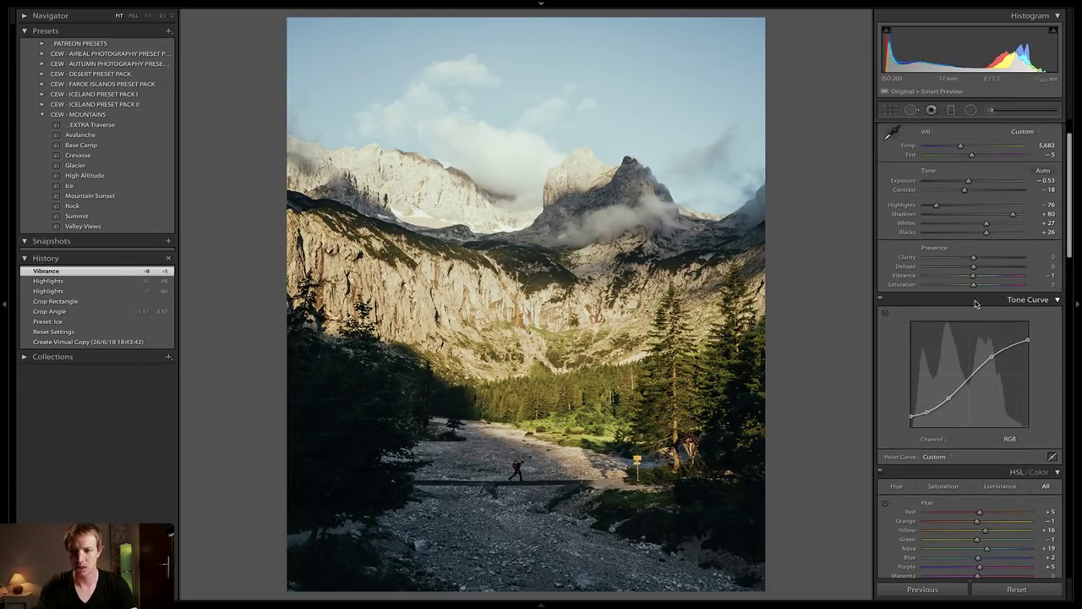
pyautogui.scroll(-3, 992, 451)
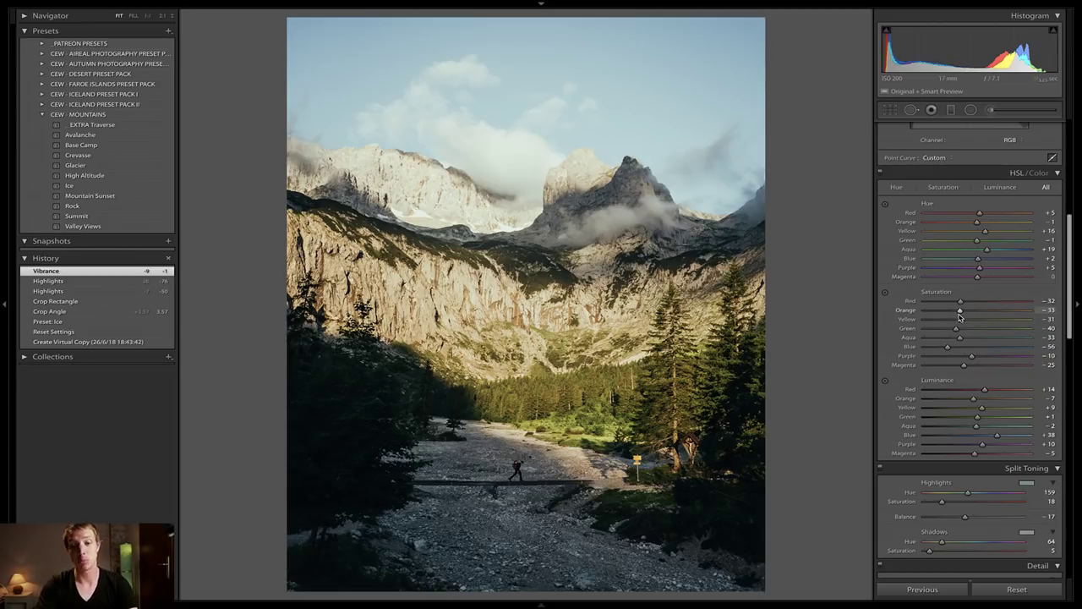
pyautogui.scroll(5, 958, 321)
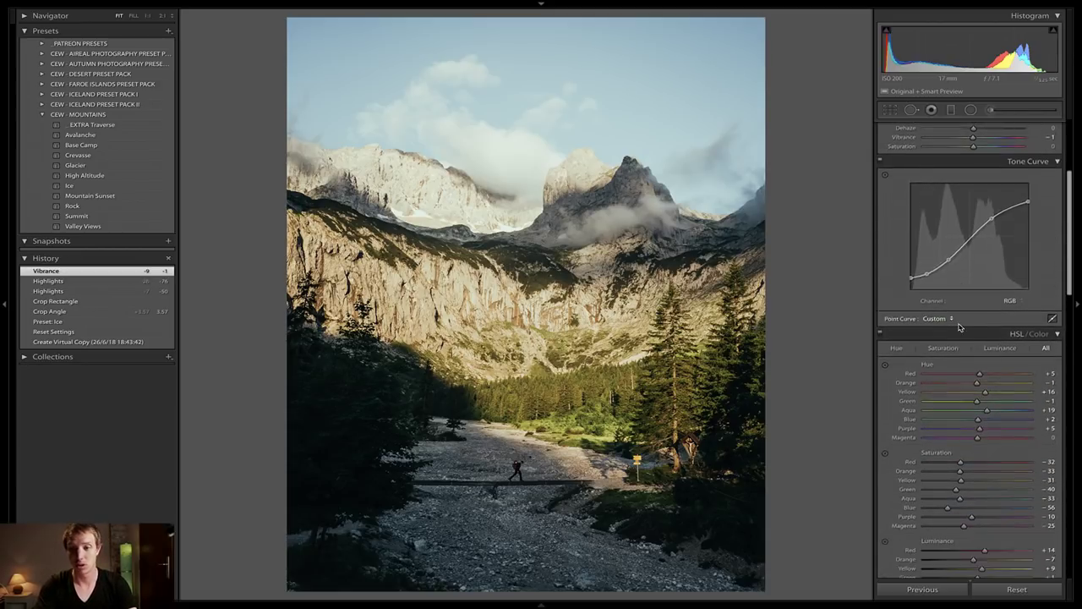
pyautogui.scroll(-4, 959, 327)
pyautogui.scroll(-1, 959, 327)
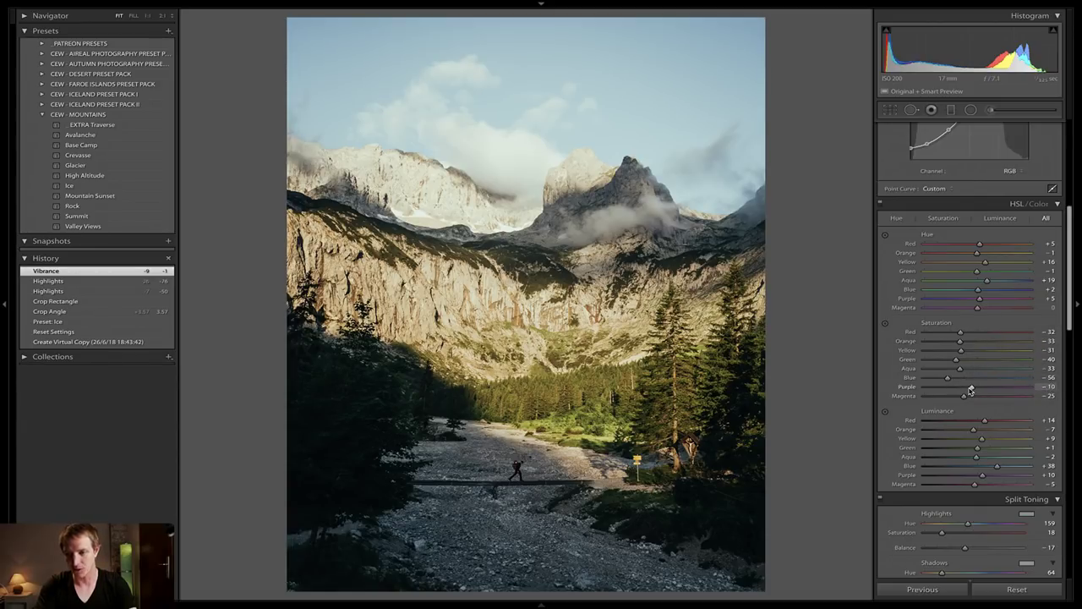
pyautogui.moveTo(961, 390); pyautogui.dragTo(960, 391)
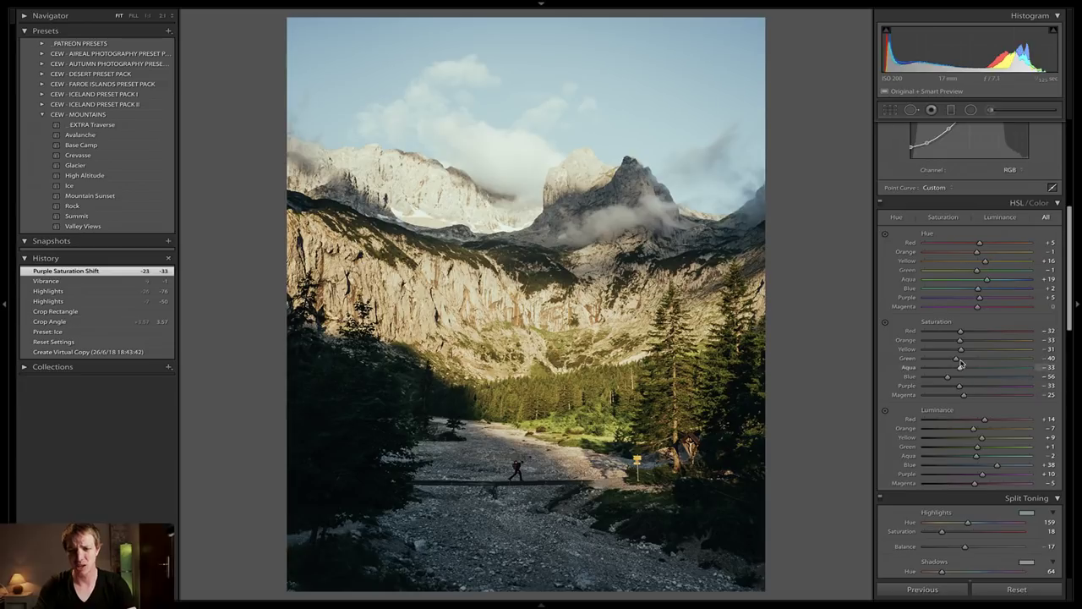
pyautogui.moveTo(959, 341); pyautogui.dragTo(952, 346)
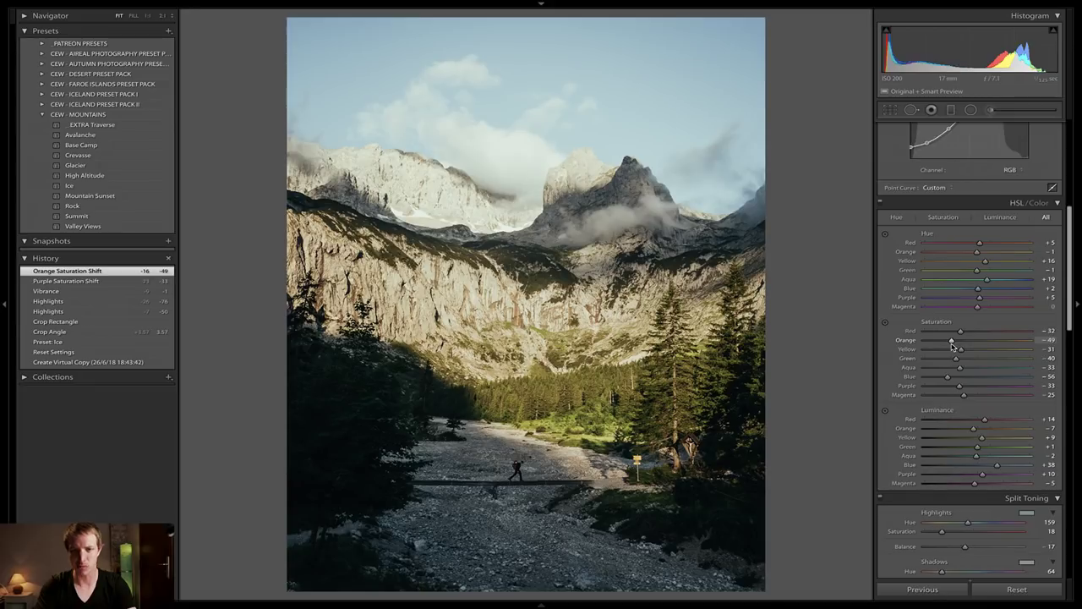
pyautogui.moveTo(961, 351); pyautogui.dragTo(955, 353)
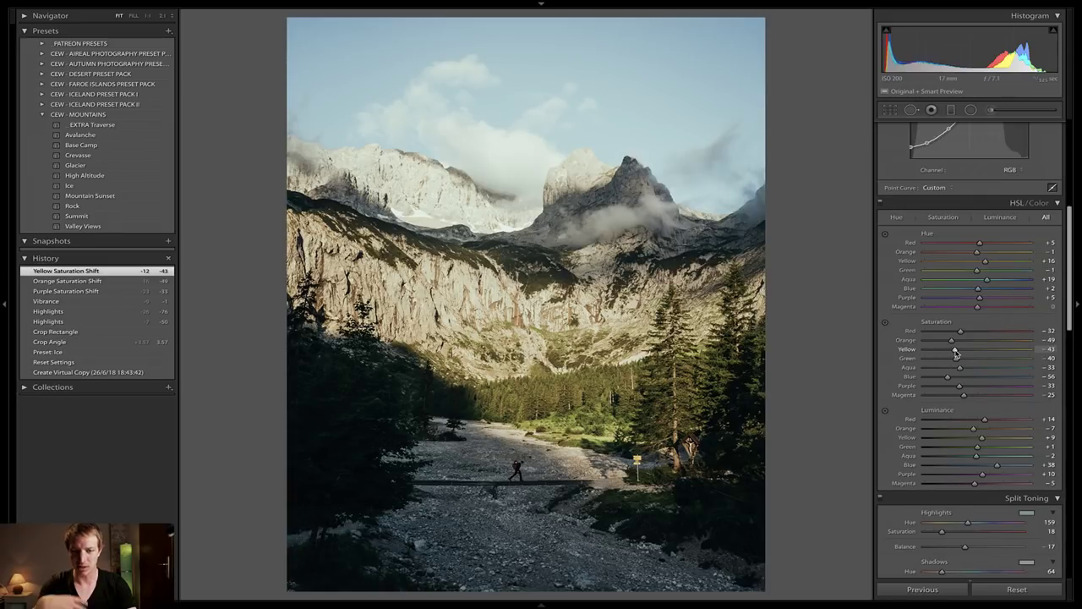
# Set the split toning highlight saturation to 9
pyautogui.scroll(-1, 956, 352)
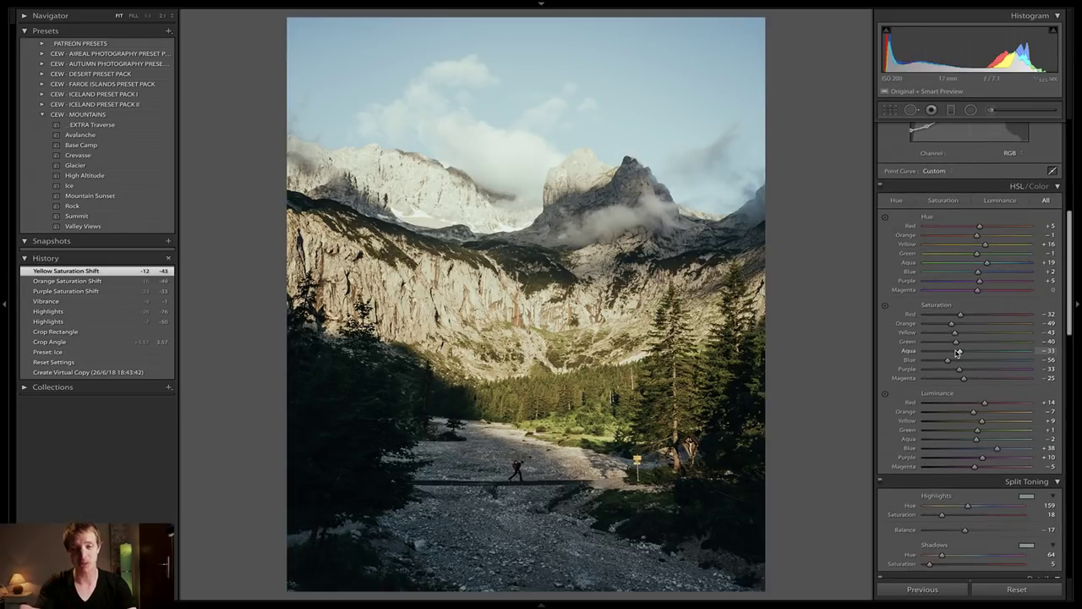
pyautogui.scroll(-2, 956, 353)
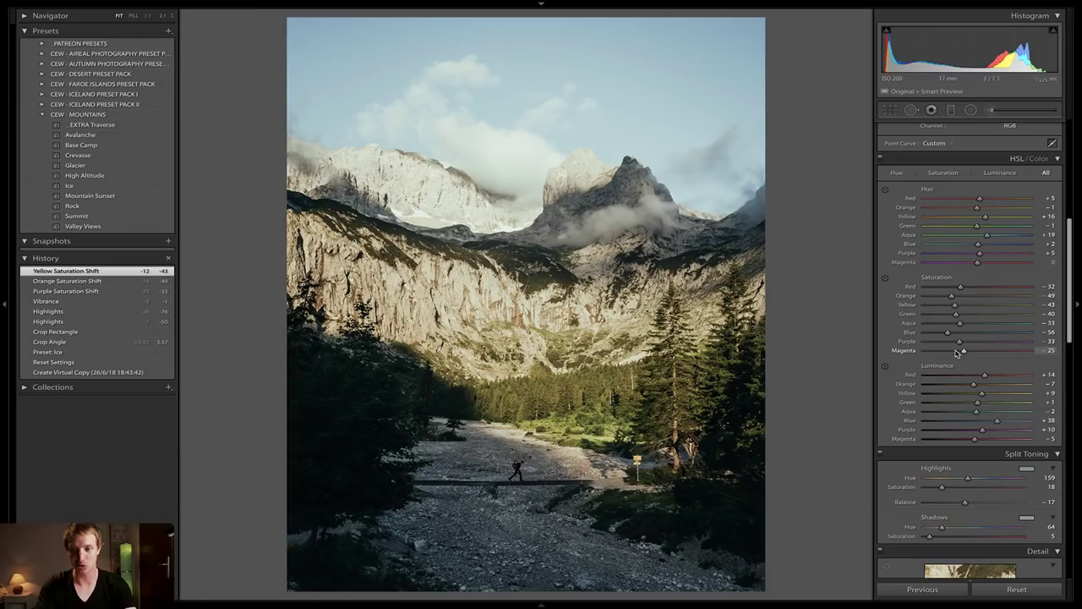
pyautogui.scroll(-1, 956, 353)
pyautogui.scroll(-2, 956, 353)
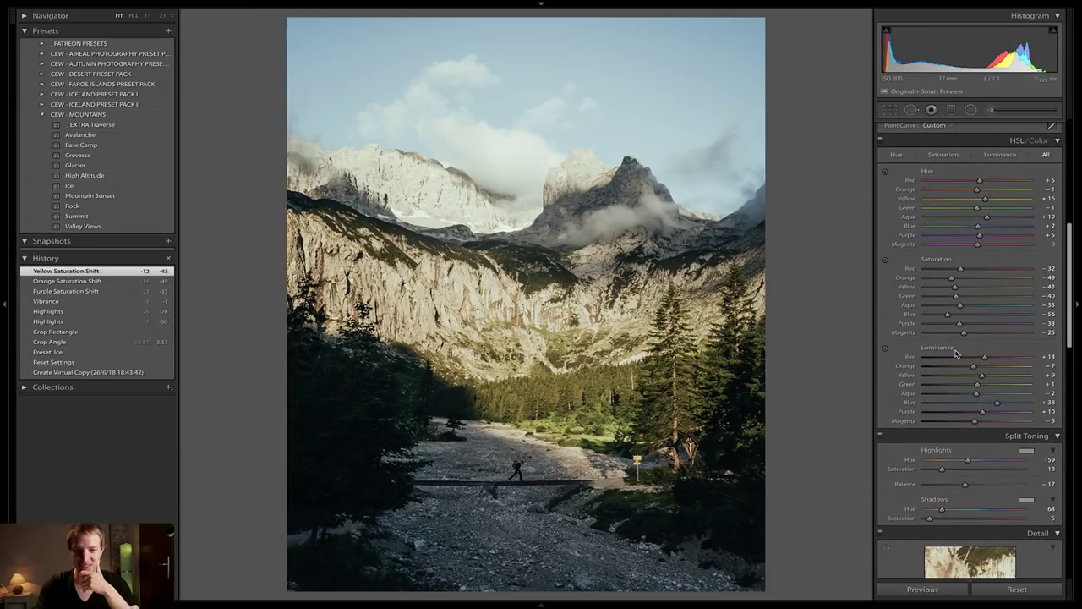
pyautogui.scroll(-3, 956, 352)
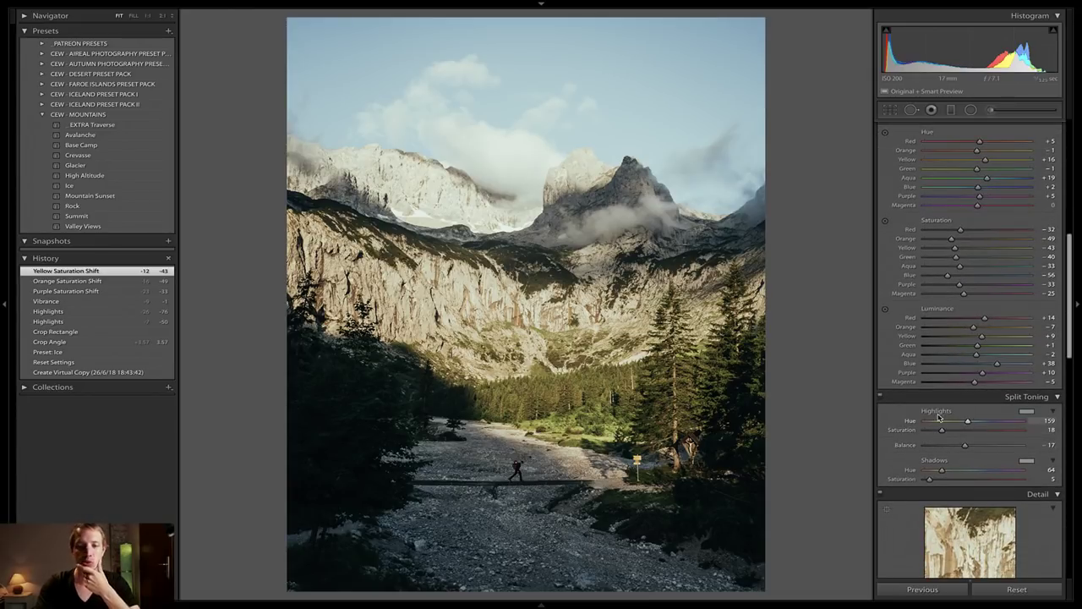
pyautogui.moveTo(941, 432); pyautogui.dragTo(933, 432)
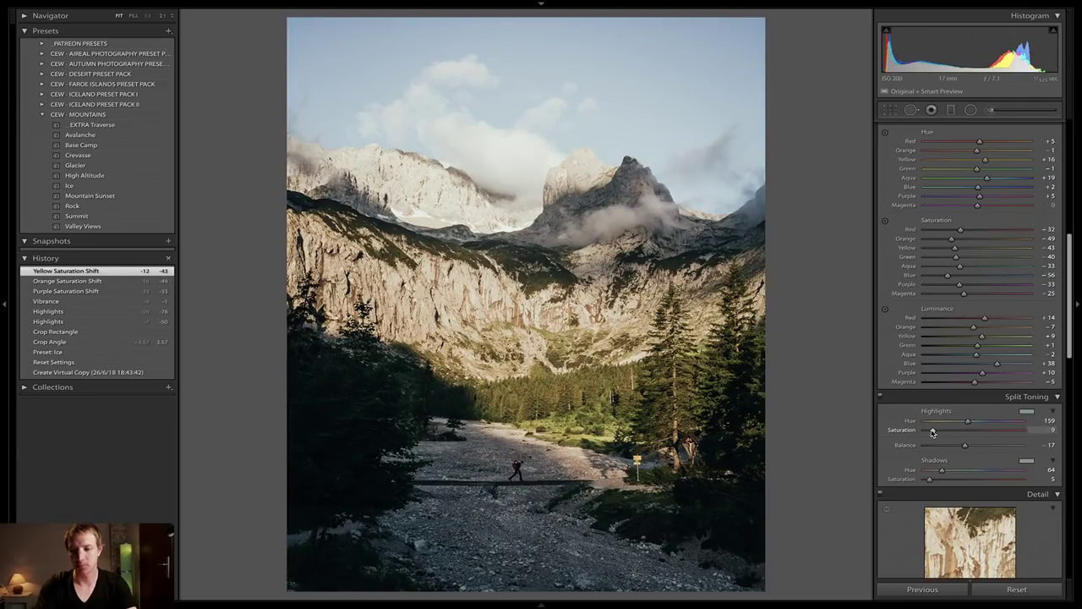
# Cool the white balance by setting the tint to −23 and the temperature to about 5.2K
pyautogui.scroll(10, 964, 338)
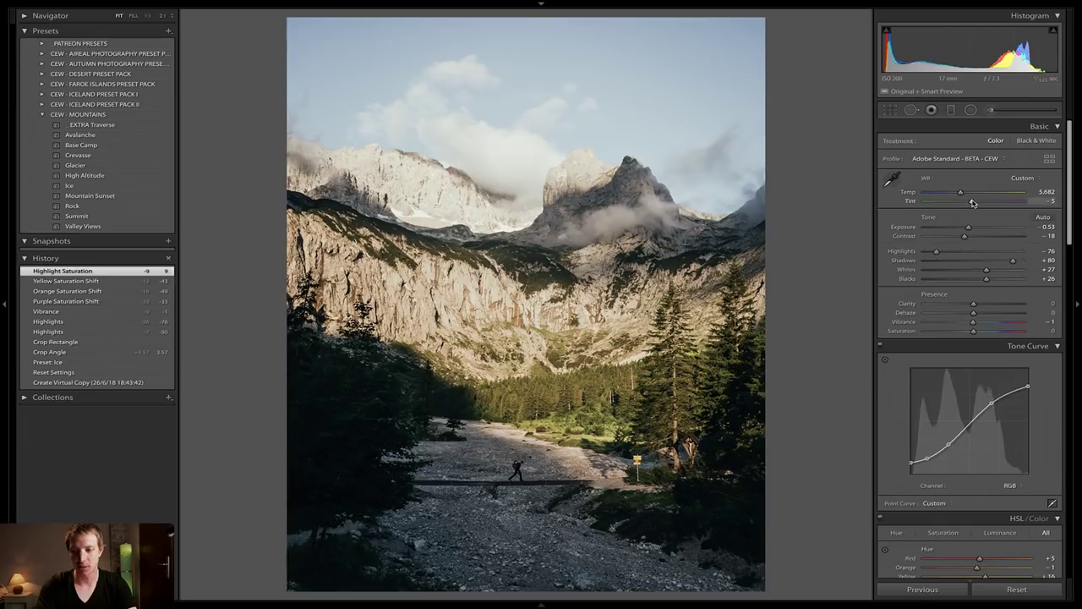
pyautogui.moveTo(970, 203); pyautogui.dragTo(966, 201)
pyautogui.moveTo(960, 193); pyautogui.dragTo(954, 193)
# Review the remaining develop settings from HSL down to Calibration, and inspect the hiker on the bridge at close range
pyautogui.scroll(-3, 953, 343)
pyautogui.scroll(-8, 953, 343)
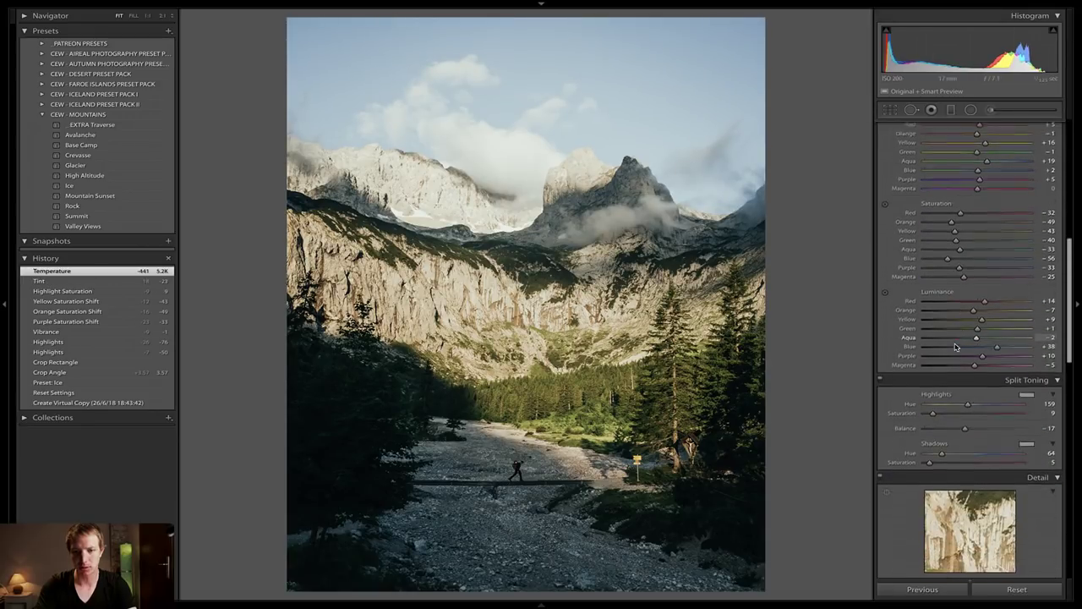
pyautogui.scroll(-12, 955, 346)
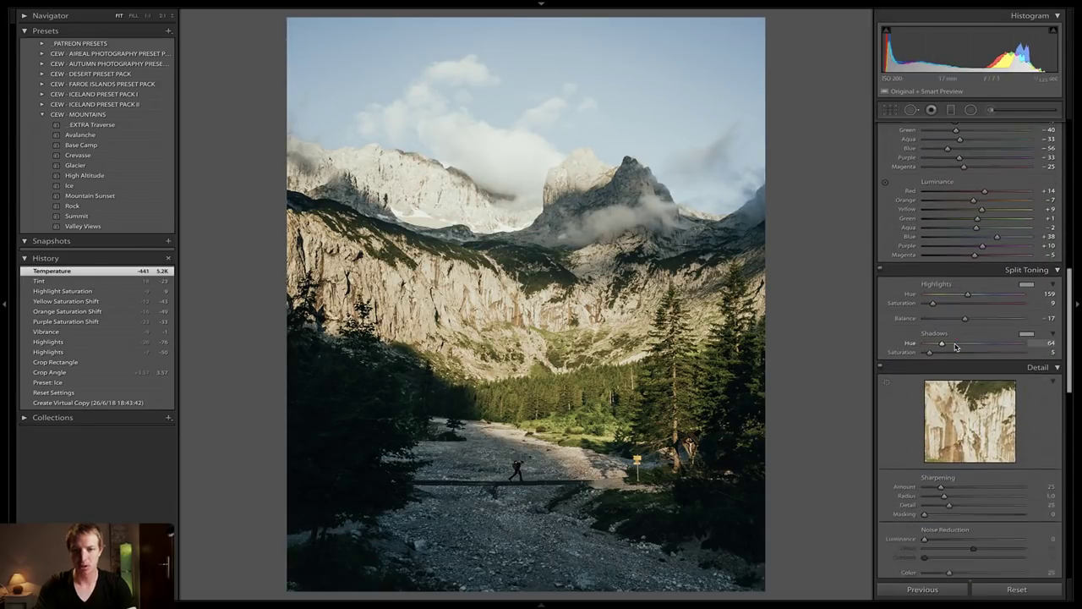
pyautogui.scroll(-1, 955, 347)
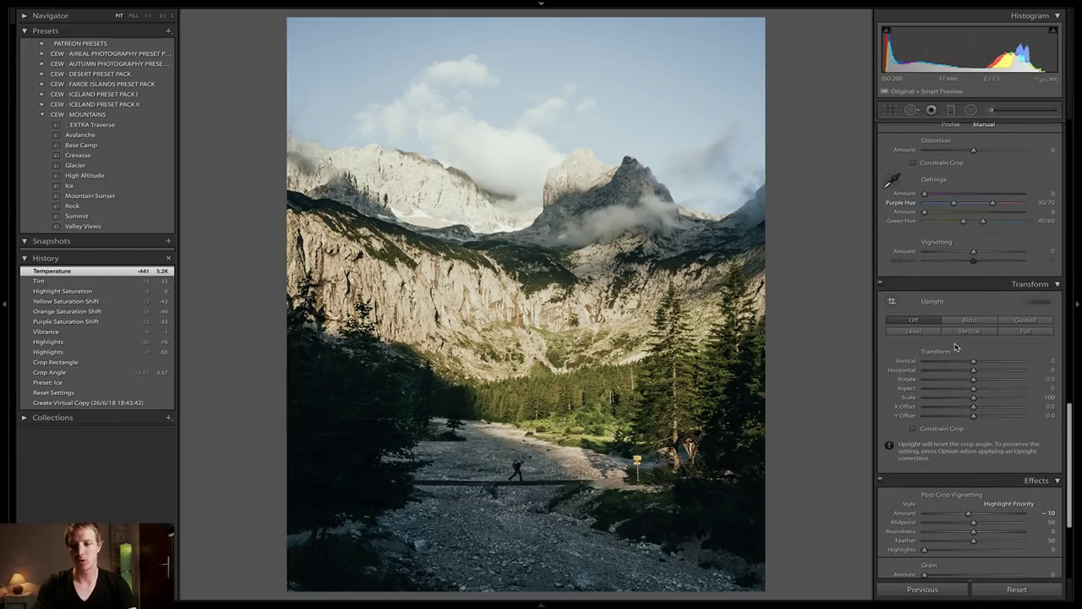
pyautogui.scroll(-4, 955, 347)
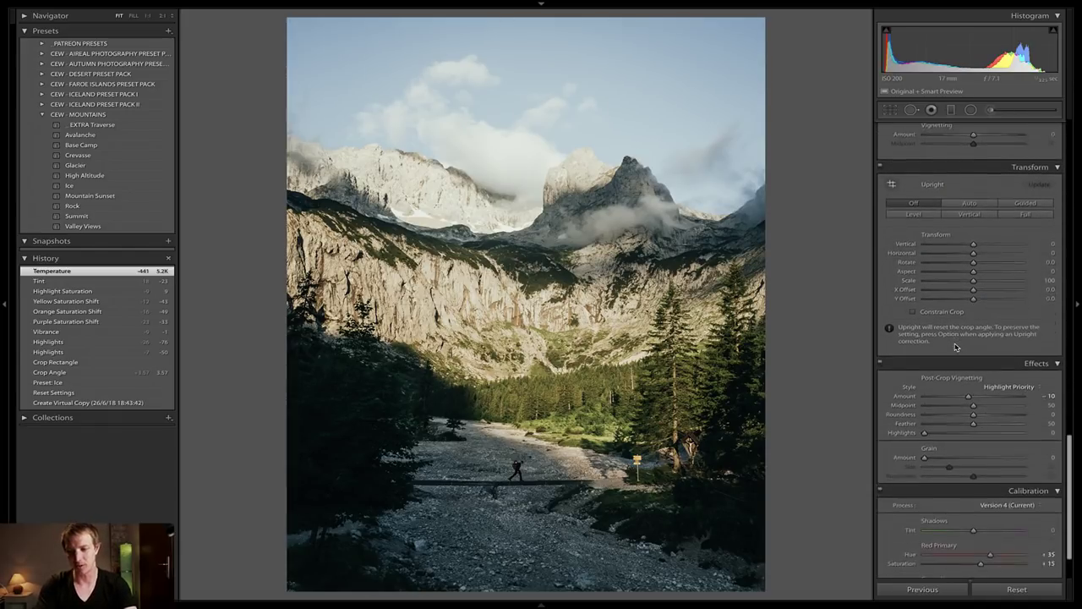
pyautogui.scroll(10, 955, 347)
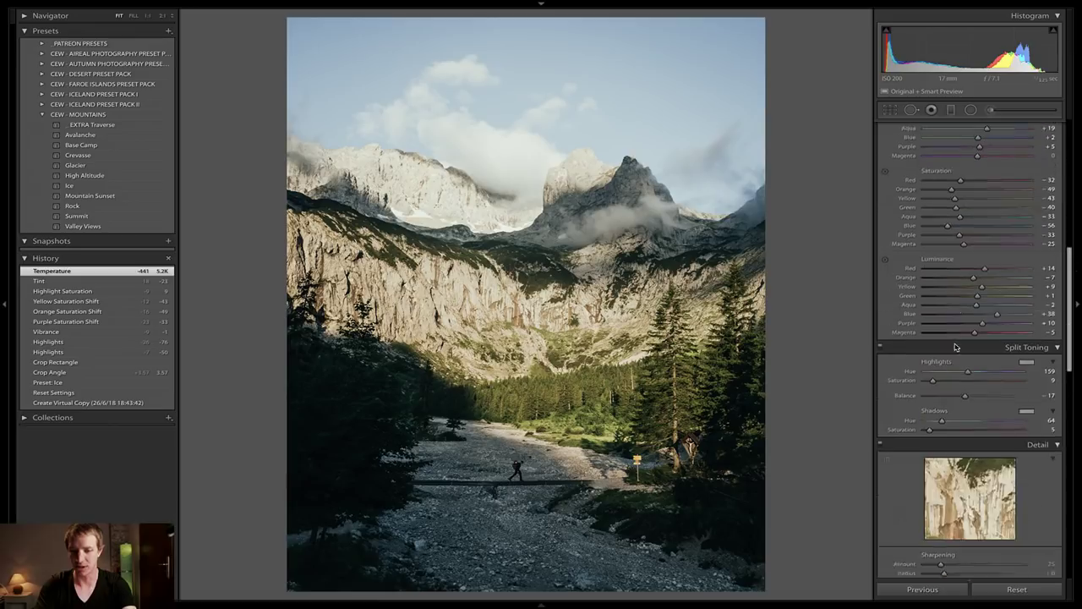
pyautogui.scroll(4, 956, 346)
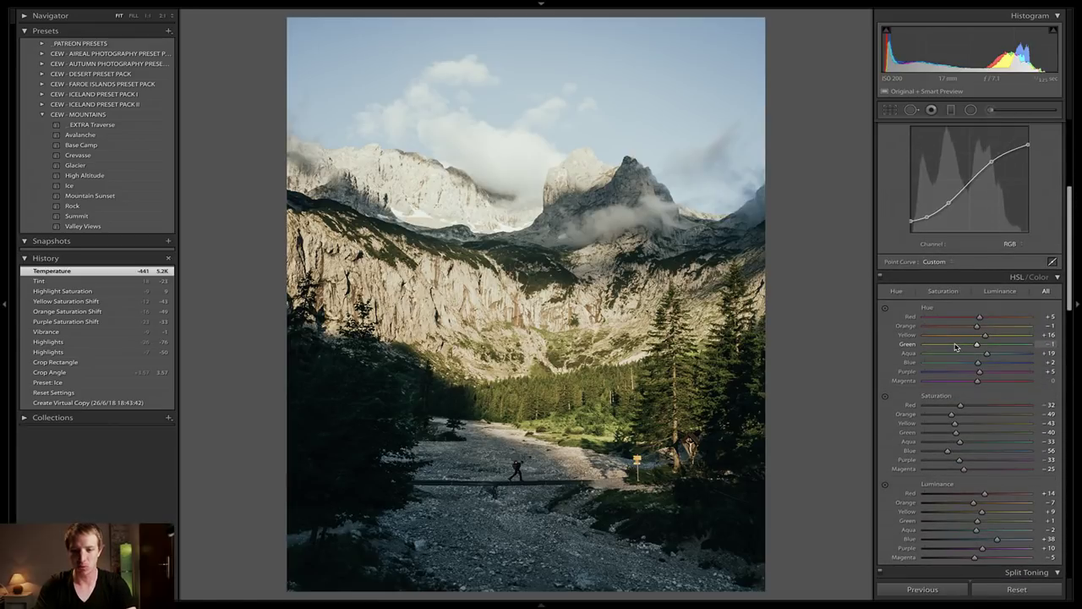
pyautogui.click(517, 467)
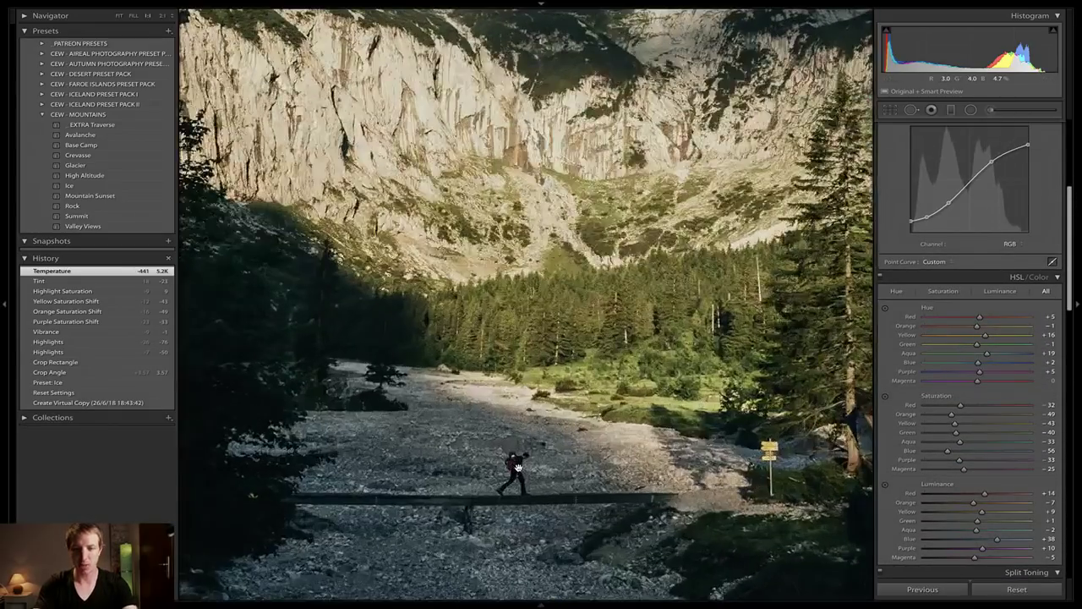
pyautogui.moveTo(517, 476); pyautogui.dragTo(525, 372)
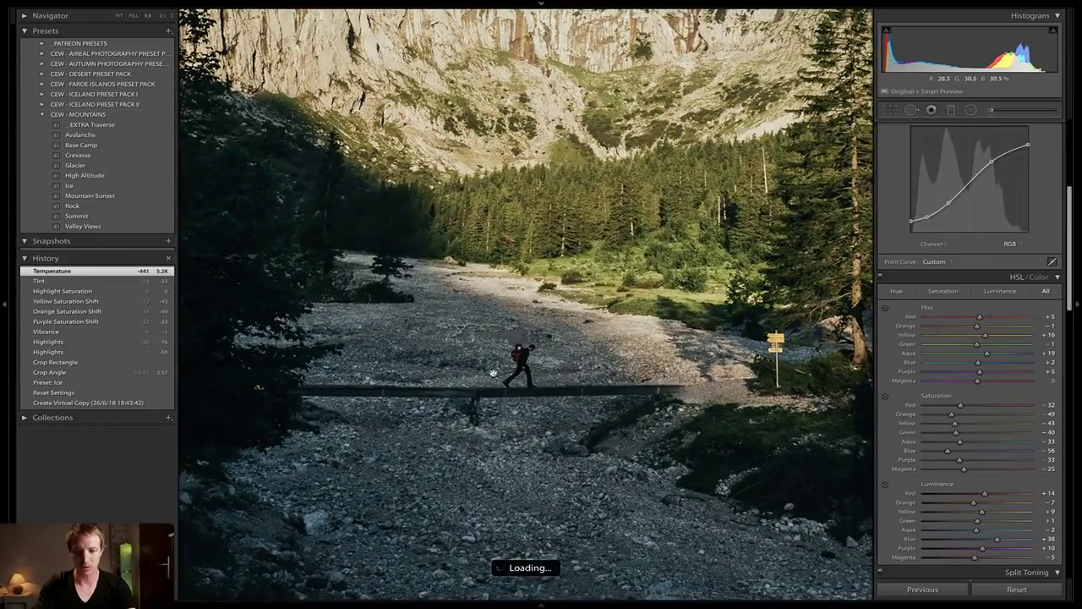
pyautogui.click(534, 377)
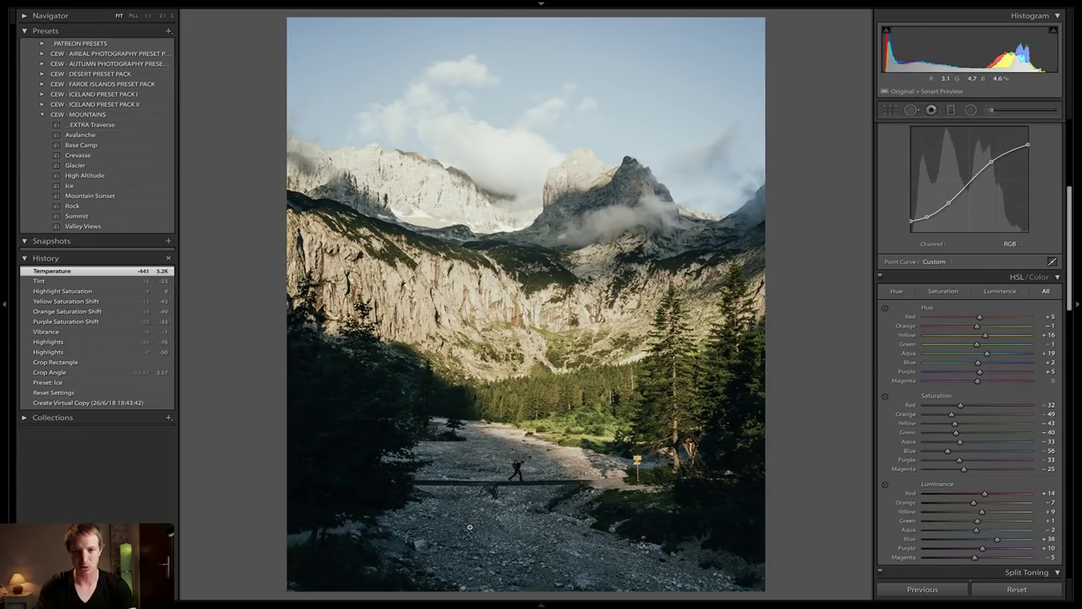
# Add a slightly tilted graduated filter over the gravel foreground, with its centre line just below the bridge and a soft transition
pyautogui.click(951, 110)
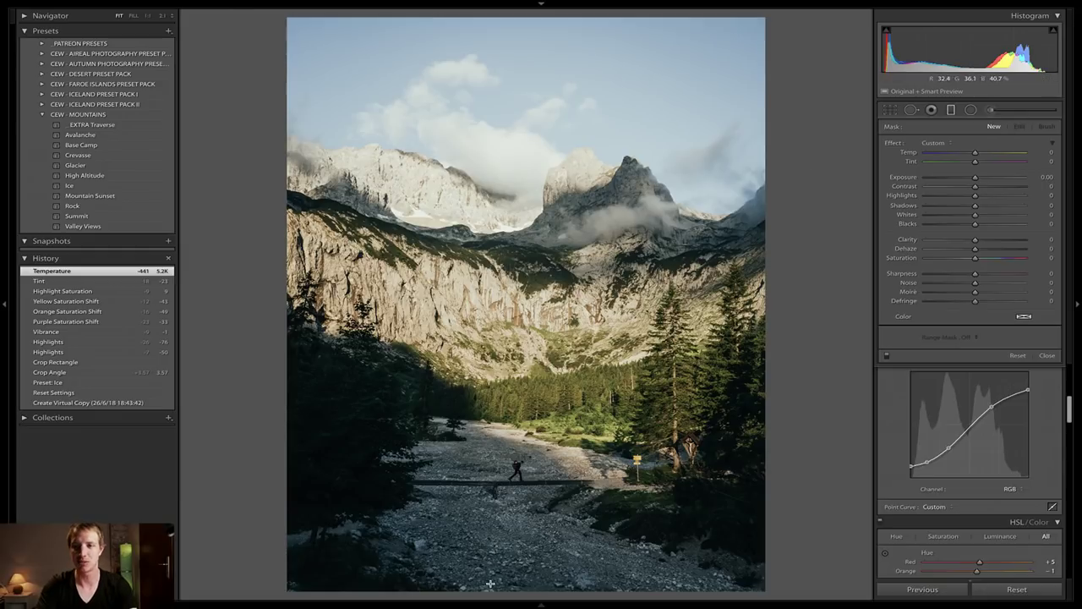
pyautogui.moveTo(491, 572); pyautogui.dragTo(512, 439)
pyautogui.moveTo(501, 507); pyautogui.dragTo(501, 503)
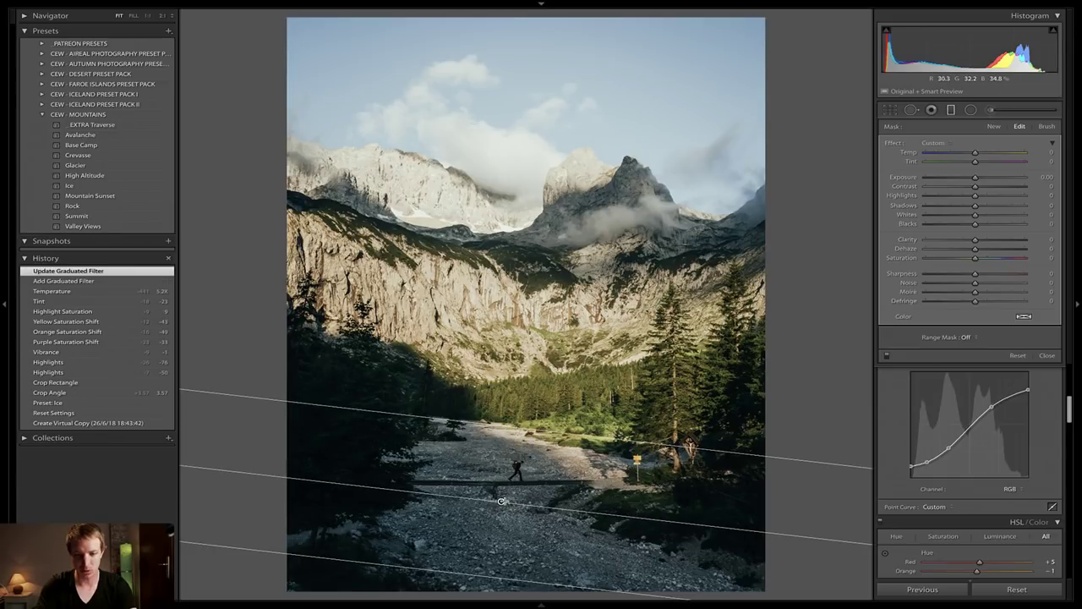
pyautogui.moveTo(502, 501); pyautogui.dragTo(501, 491)
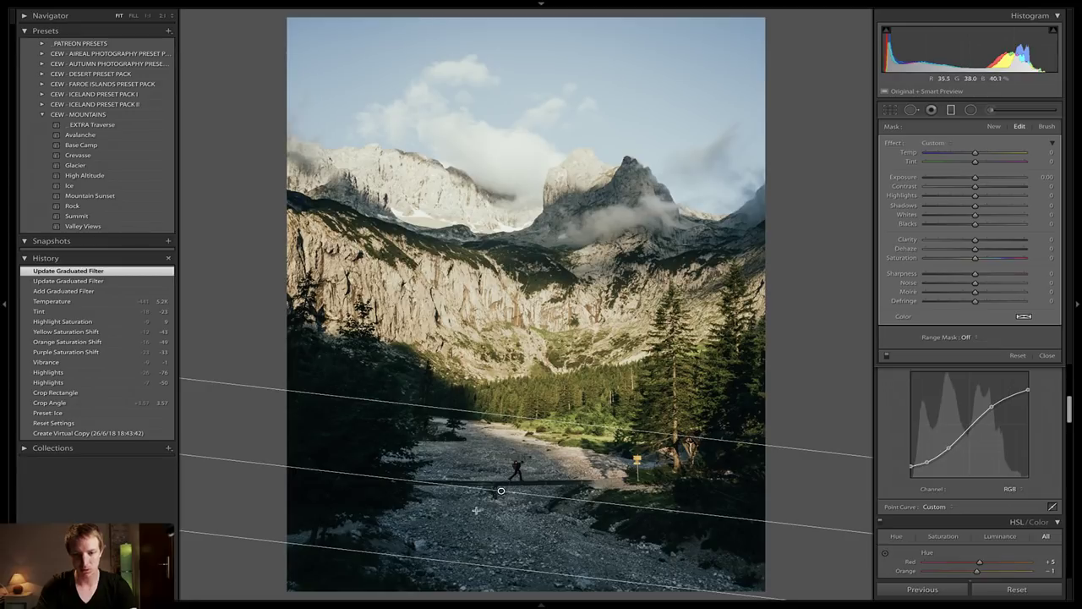
pyautogui.click(475, 565)
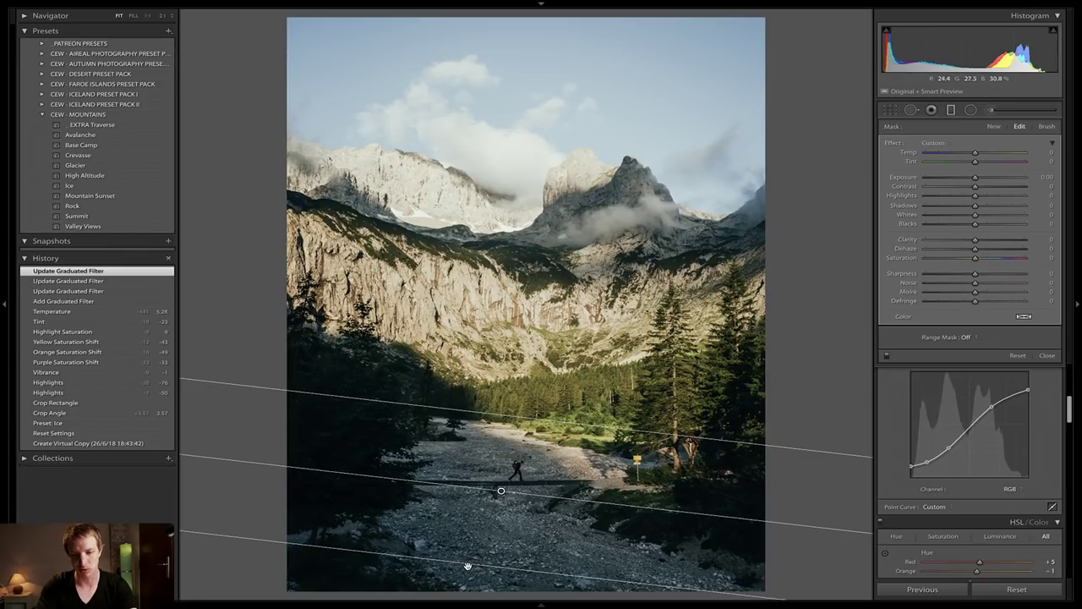
pyautogui.moveTo(469, 564)
pyautogui.mouseDown()
pyautogui.moveTo(505, 451)
pyautogui.moveTo(473, 548)
pyautogui.mouseUp()
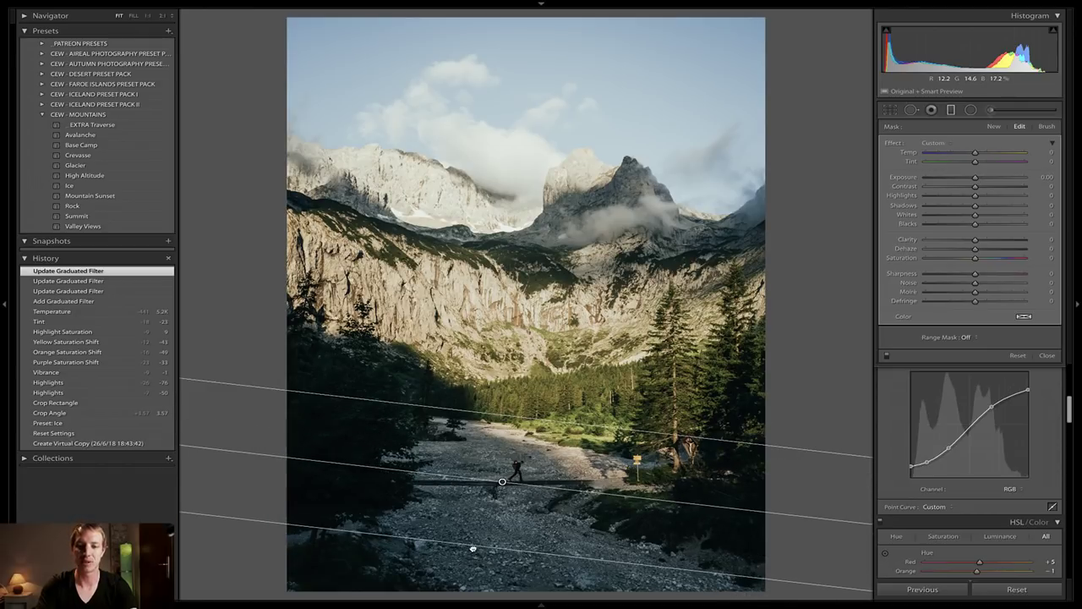
pyautogui.moveTo(446, 541); pyautogui.dragTo(446, 556)
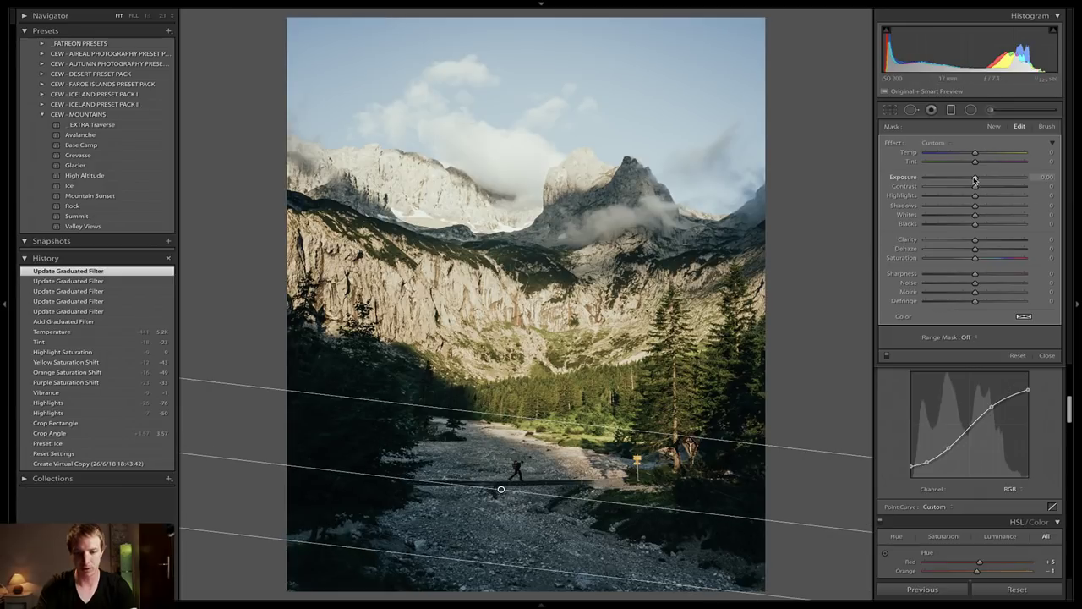
# Set the graduated filter's exposure to −0.93, highlights to 5 and blacks to 11, and extend its lower edge slightly downward
pyautogui.moveTo(974, 179); pyautogui.dragTo(963, 180)
pyautogui.moveTo(488, 561); pyautogui.dragTo(486, 574)
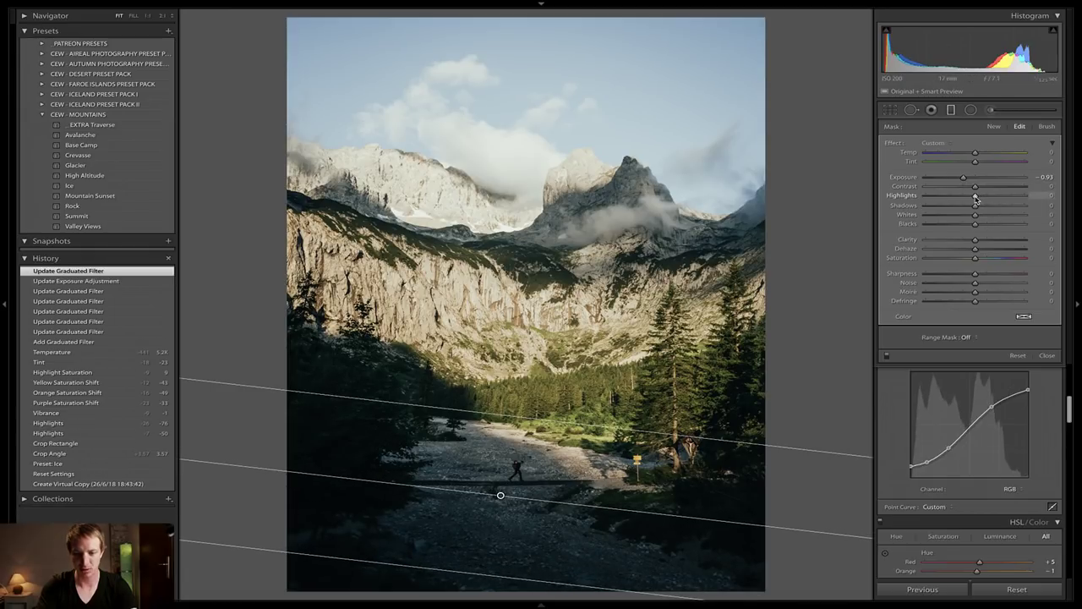
pyautogui.moveTo(977, 197); pyautogui.dragTo(980, 225)
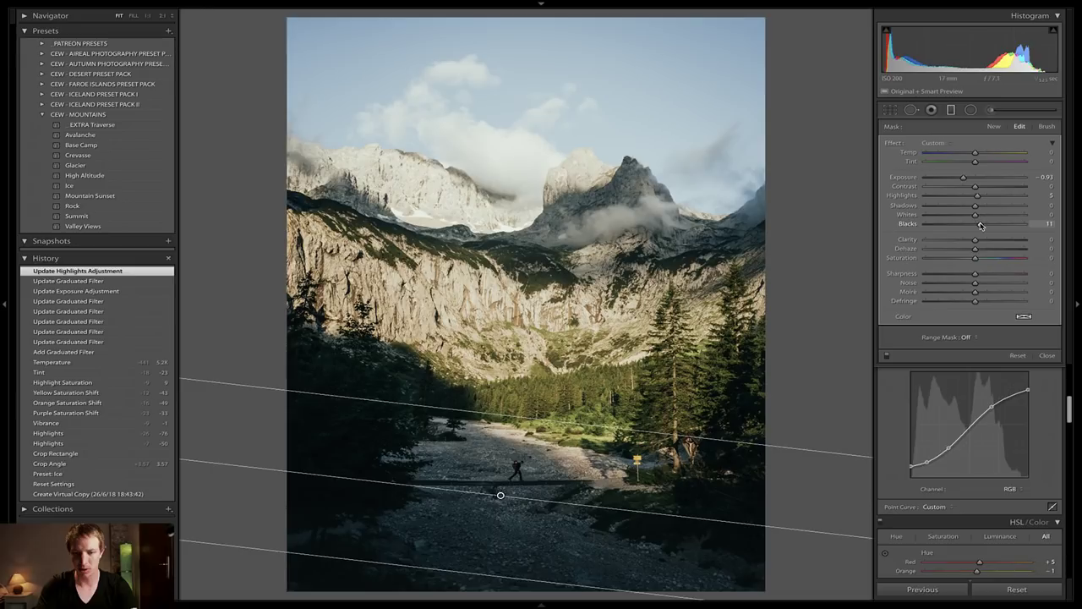
pyautogui.moveTo(980, 225); pyautogui.dragTo(980, 225)
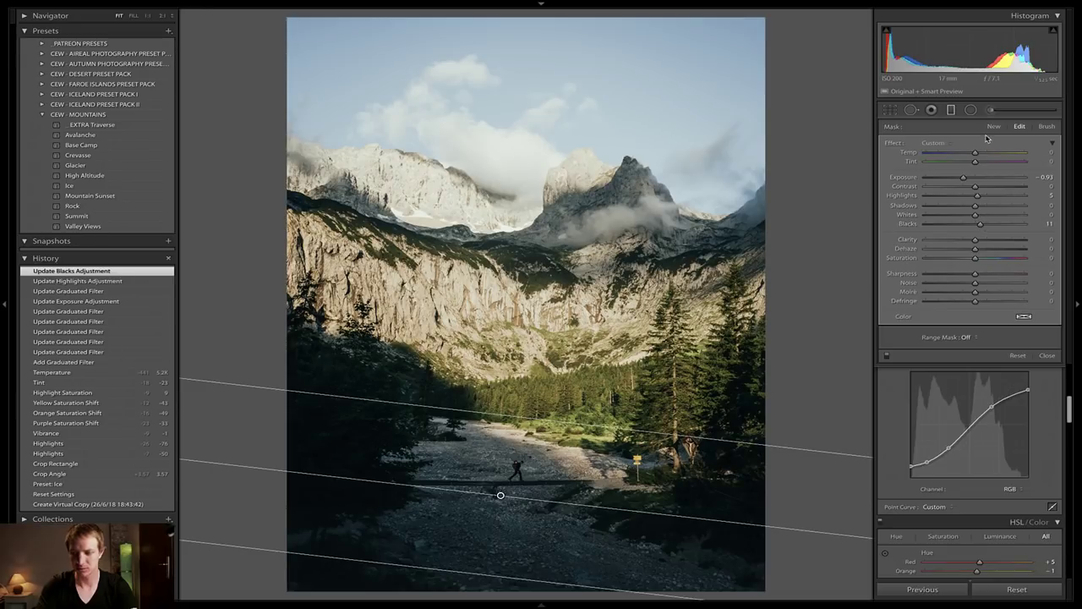
# Set the graduated filter's contrast to −5, darken its exposure beyond −1.14, raise its blacks slightly and shift its upper edge down toward the hiker
pyautogui.moveTo(963, 180); pyautogui.dragTo(974, 190)
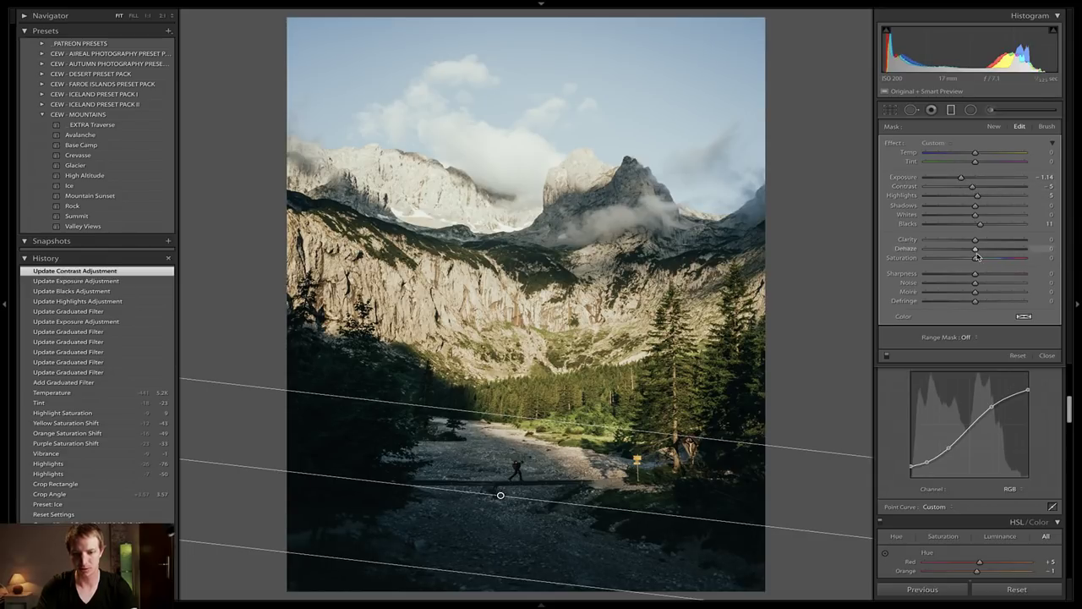
pyautogui.moveTo(980, 225); pyautogui.dragTo(982, 224)
pyautogui.moveTo(962, 178); pyautogui.dragTo(958, 178)
pyautogui.moveTo(516, 416); pyautogui.dragTo(514, 429)
pyautogui.click(515, 428)
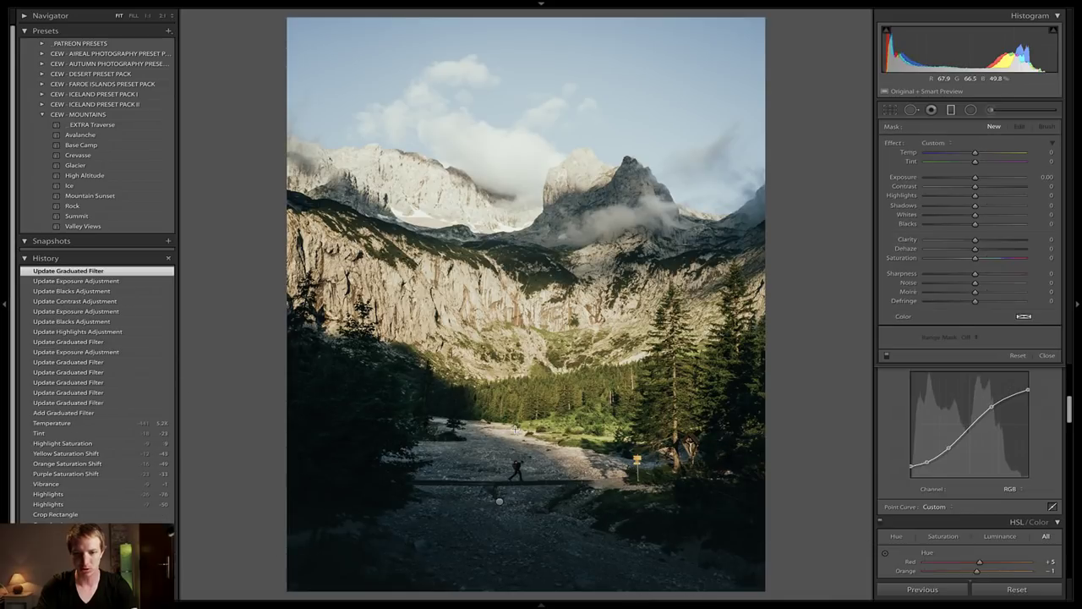
pyautogui.press('m')
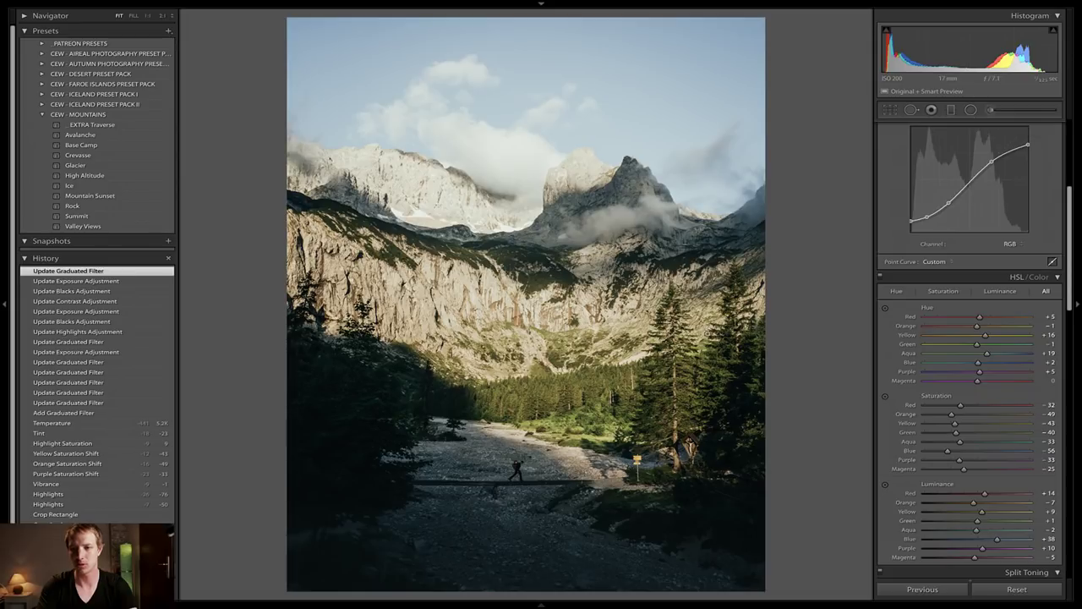
# Add an inverted radial filter with feather 50 as a wide, tilted ellipse around the hiker, the bridge and the surrounding gravel
pyautogui.press('shift')
pyautogui.hotkey('shift', 'm')
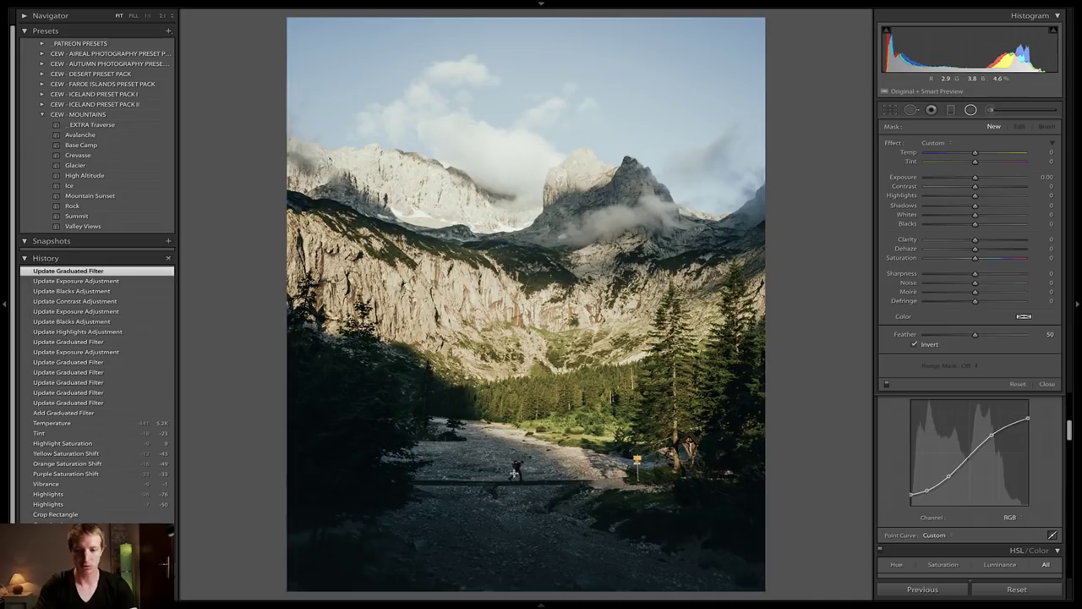
pyautogui.moveTo(502, 470); pyautogui.dragTo(585, 506)
pyautogui.moveTo(507, 433); pyautogui.dragTo(517, 434)
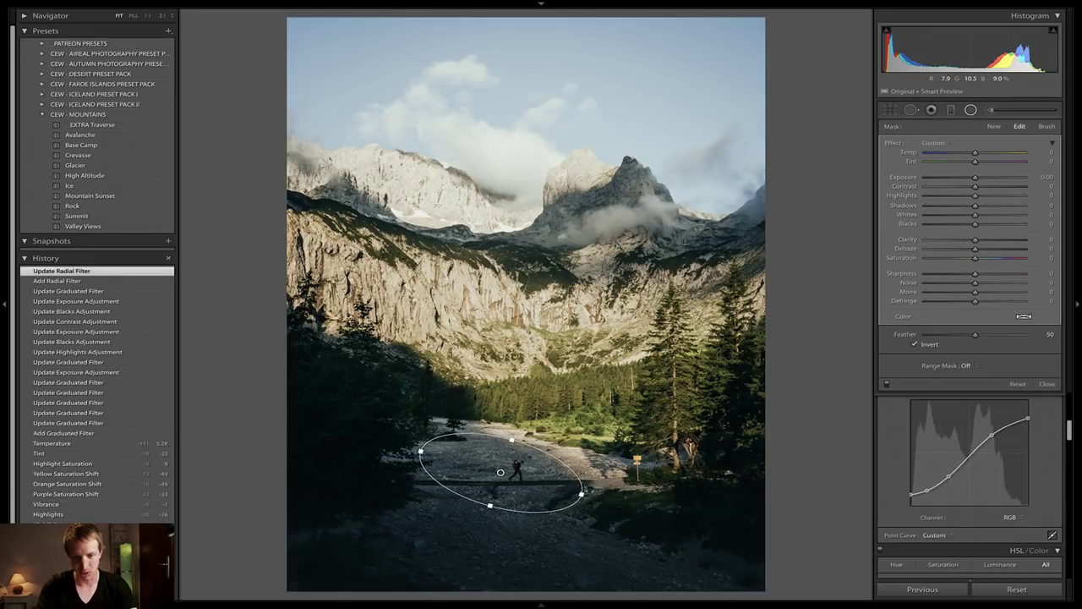
pyautogui.moveTo(582, 491); pyautogui.dragTo(609, 501)
pyautogui.moveTo(491, 505); pyautogui.dragTo(488, 509)
pyautogui.moveTo(505, 469); pyautogui.dragTo(502, 472)
# Set the radial filter's exposure to −0.27, contrast to −17, shadows to −12, whites to 27, blacks to 14 and clarity to 12
pyautogui.moveTo(976, 186); pyautogui.dragTo(966, 186)
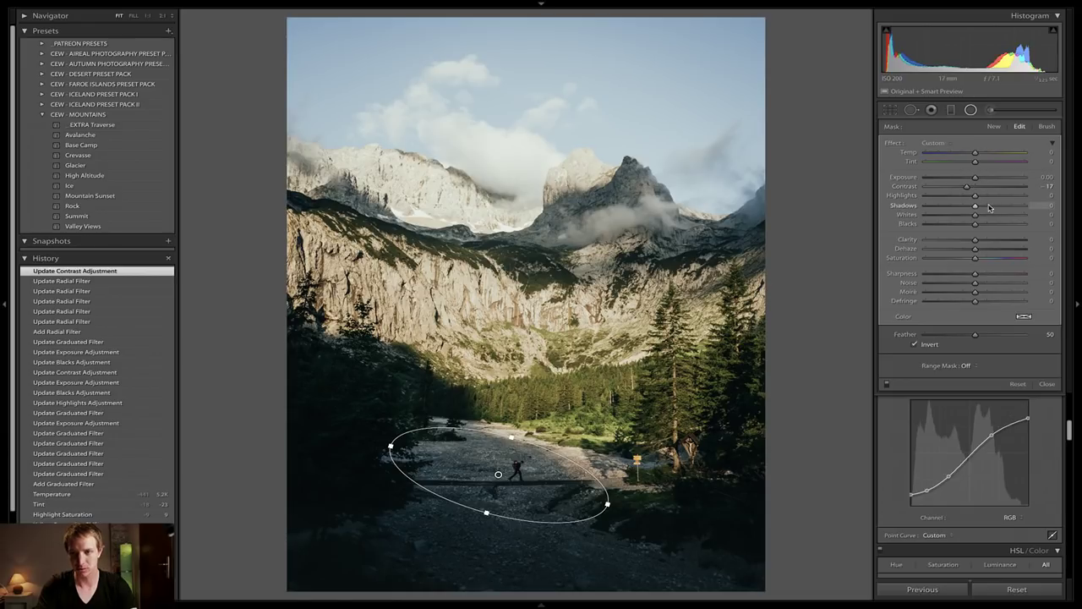
pyautogui.moveTo(975, 178); pyautogui.dragTo(972, 178)
pyautogui.moveTo(975, 223)
pyautogui.mouseDown()
pyautogui.moveTo(982, 244)
pyautogui.moveTo(988, 217)
pyautogui.mouseUp()
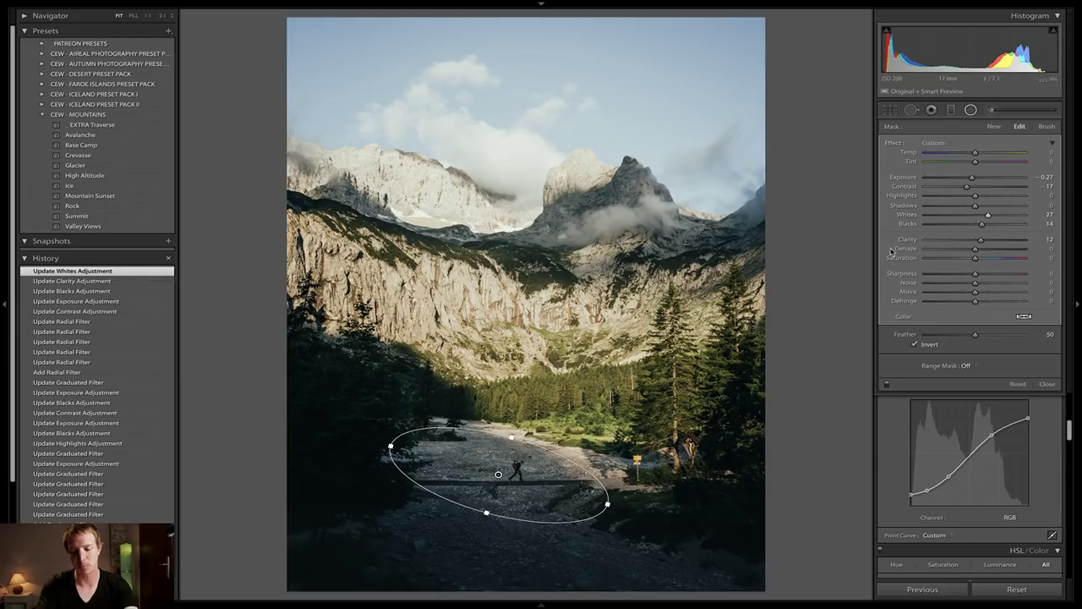
pyautogui.moveTo(974, 205); pyautogui.dragTo(968, 210)
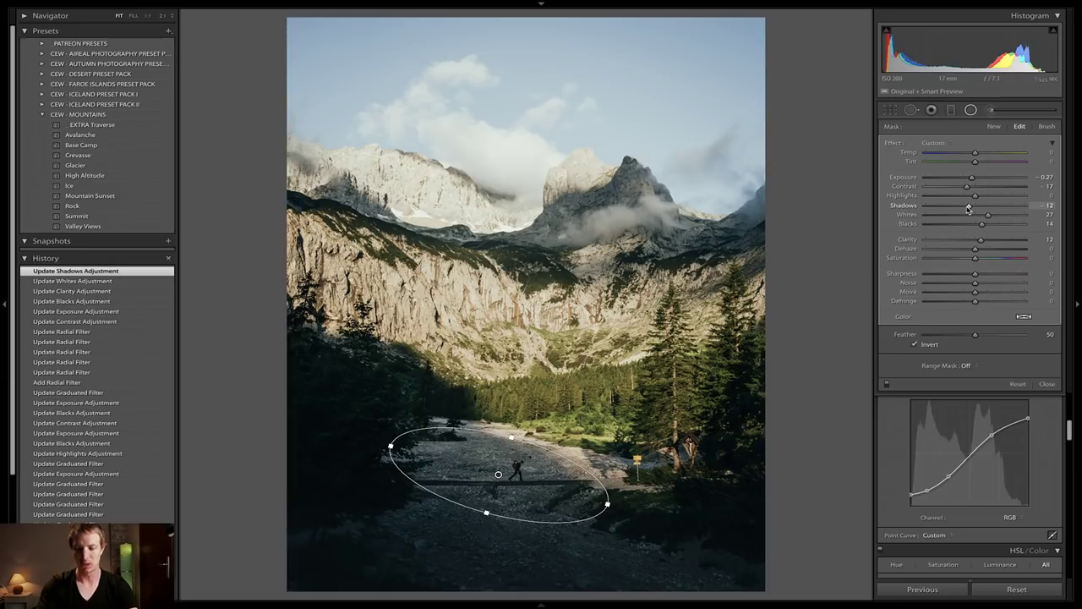
# Compare the photo with the radial filter disabled and enabled, and close the filter settings
pyautogui.click(886, 385)
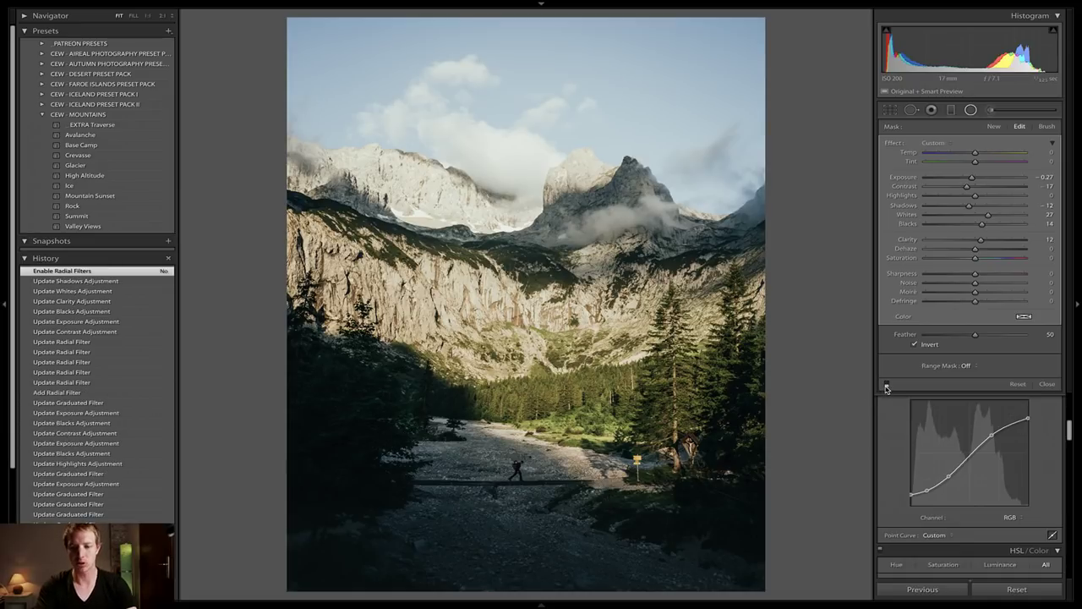
pyautogui.click(886, 386)
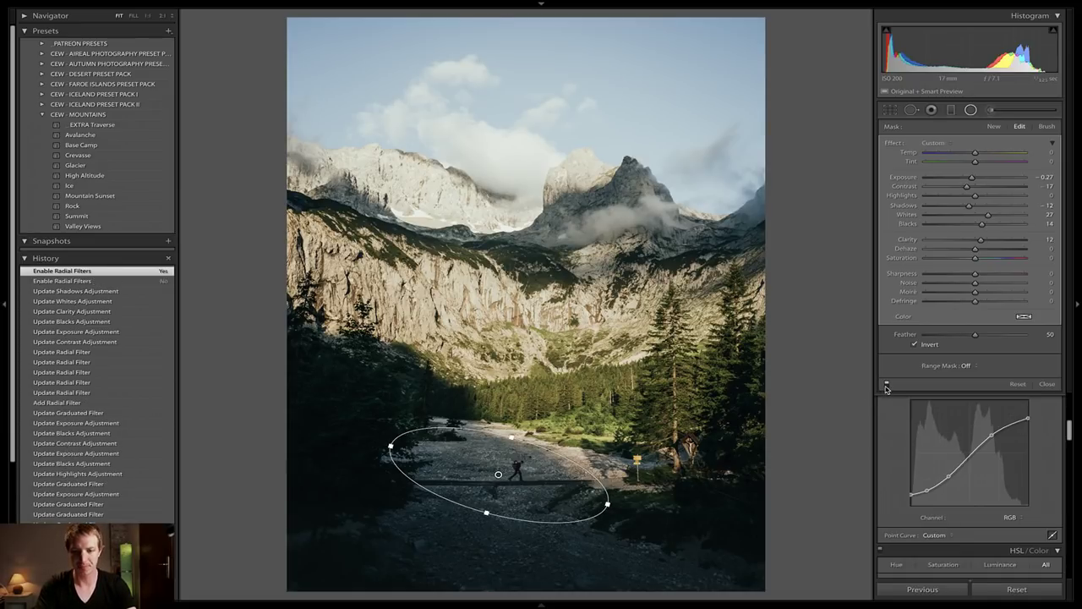
pyautogui.hotkey('shift', 'm')
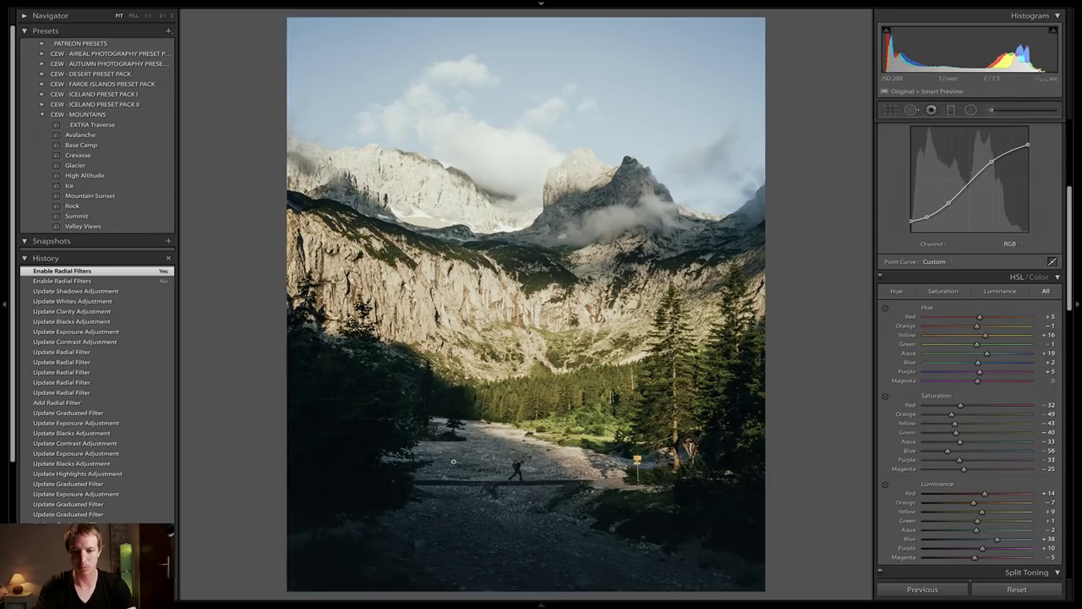
# Add a small radial filter tightly around the hiker with raised clarity, lowered blacks and raised whites
pyautogui.hotkey('shift', 'm')
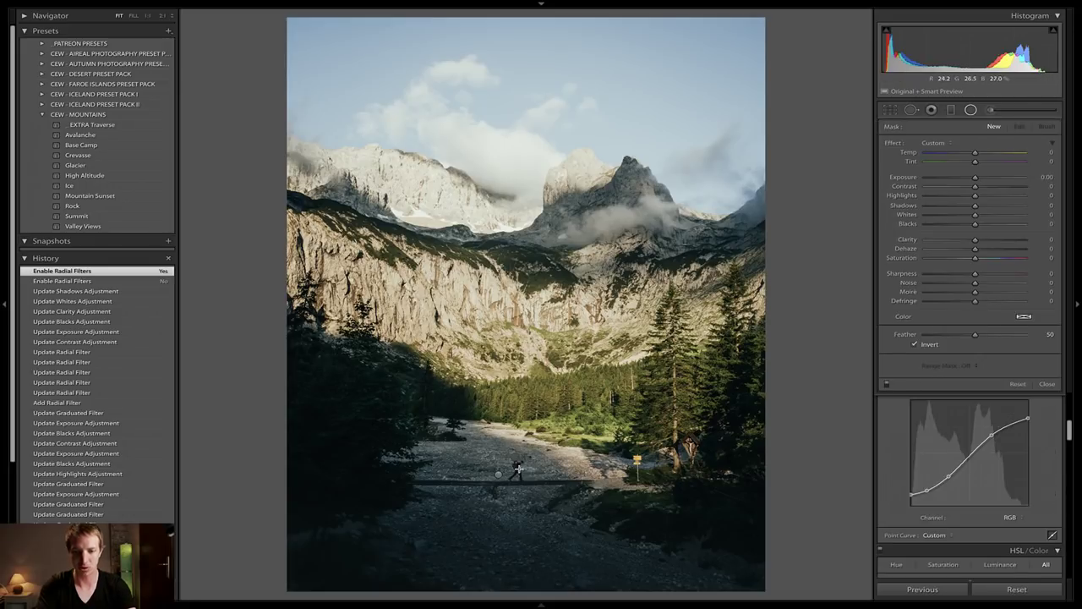
pyautogui.moveTo(517, 471)
pyautogui.mouseDown()
pyautogui.moveTo(530, 489)
pyautogui.moveTo(516, 471)
pyautogui.mouseUp()
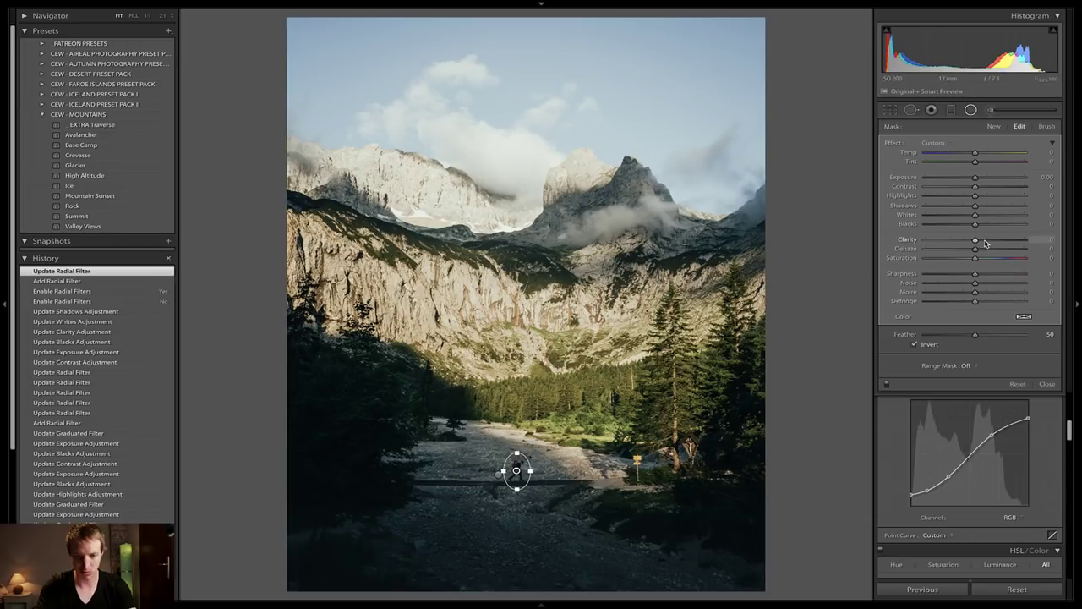
pyautogui.moveTo(986, 243); pyautogui.dragTo(987, 241)
pyautogui.moveTo(975, 223); pyautogui.dragTo(967, 223)
pyautogui.moveTo(975, 214); pyautogui.dragTo(983, 218)
pyautogui.hotkey('shift', 'm')
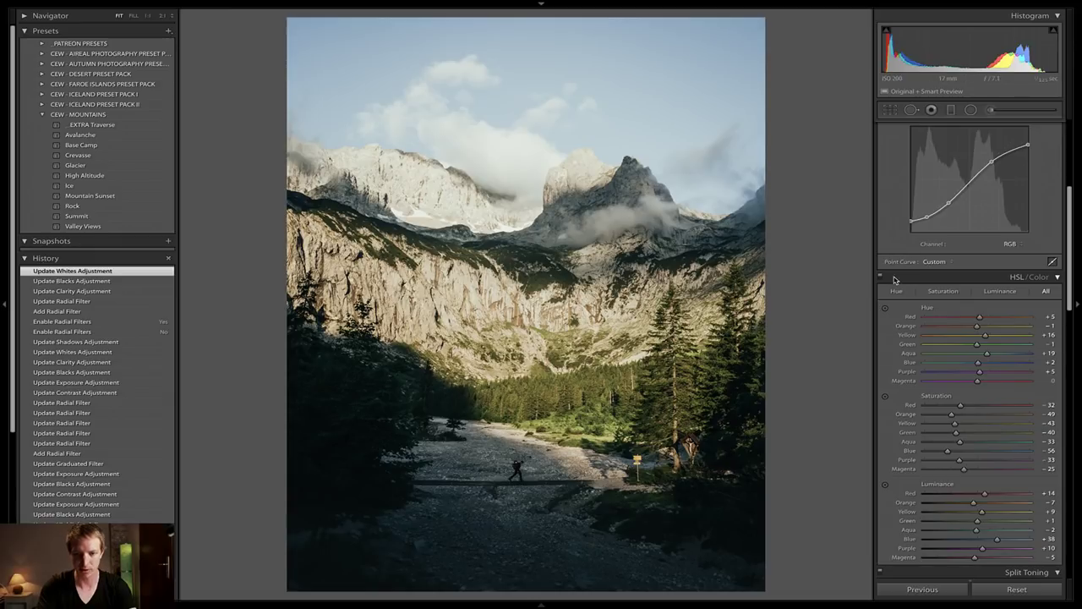
# Toggle the radial filters off and on to compare their effect on the hiker, leaving them disabled
pyautogui.hotkey('shift', 'm')
pyautogui.click(886, 386)
pyautogui.click(886, 386)
pyautogui.click(885, 385)
pyautogui.hotkey('shift', 'm')
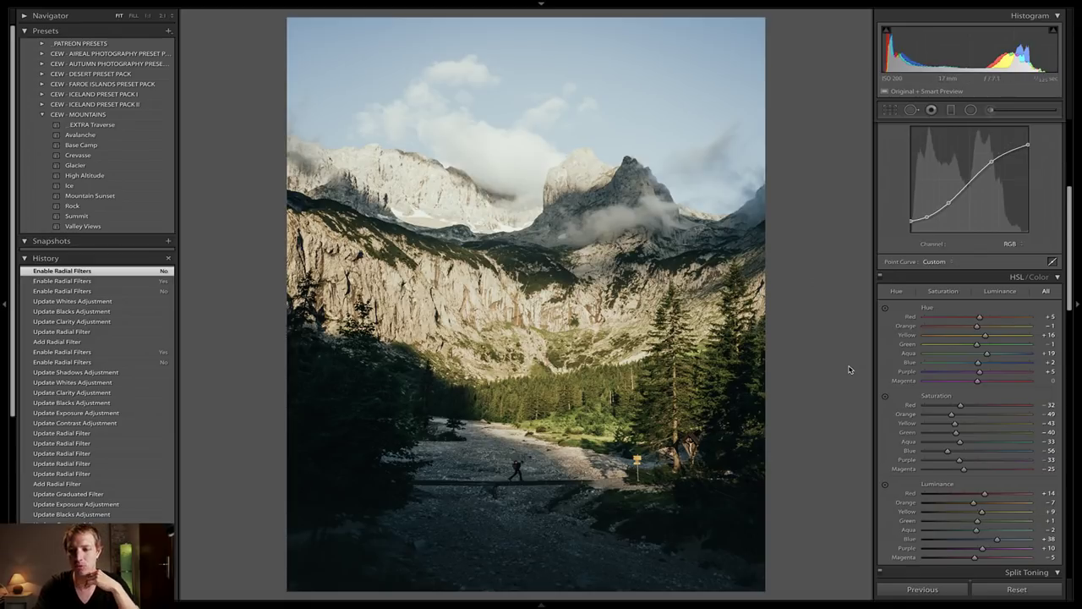
# Check the photo's crop framing and straightening angle without changing them
pyautogui.press('r')
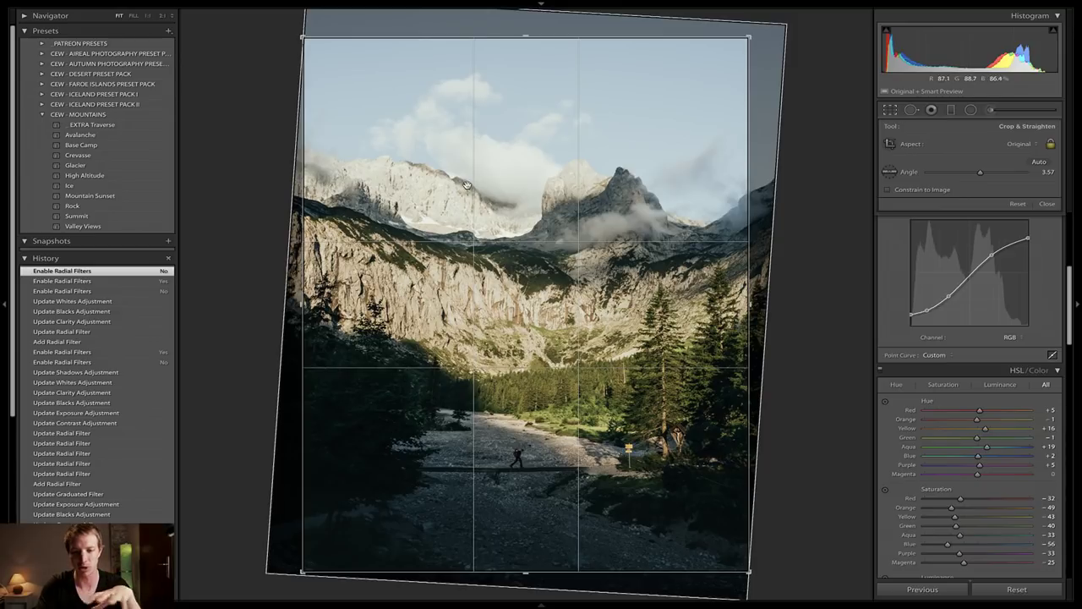
pyautogui.press('Return')
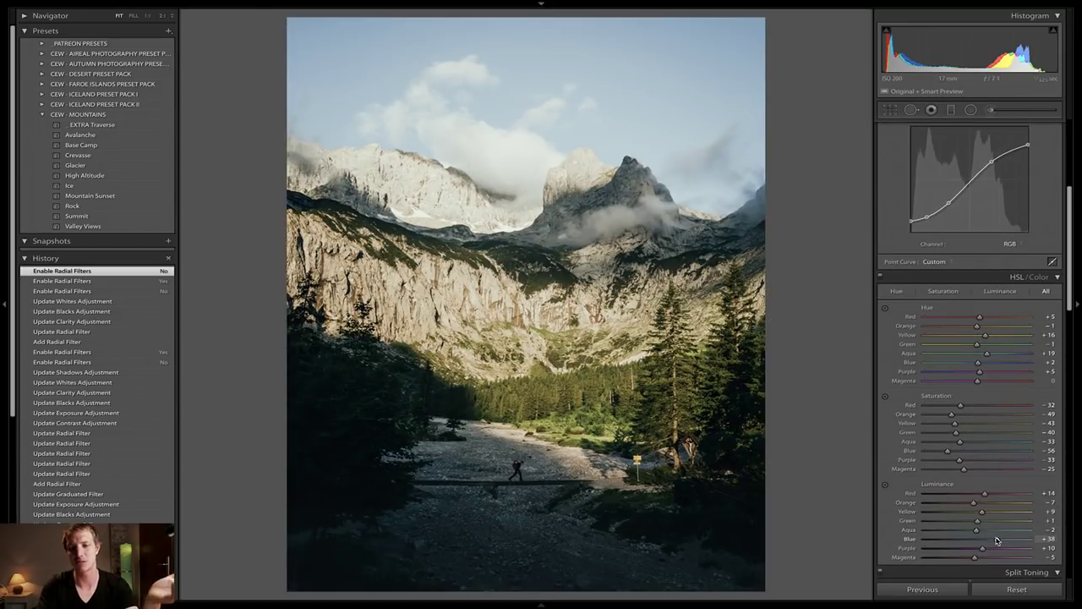
# Set the luminance of the blues to +11, the purples to +3 and the aquas to -7
pyautogui.moveTo(996, 541)
pyautogui.mouseDown()
pyautogui.moveTo(964, 541)
pyautogui.moveTo(982, 540)
pyautogui.moveTo(964, 533)
pyautogui.moveTo(978, 531)
pyautogui.mouseUp()
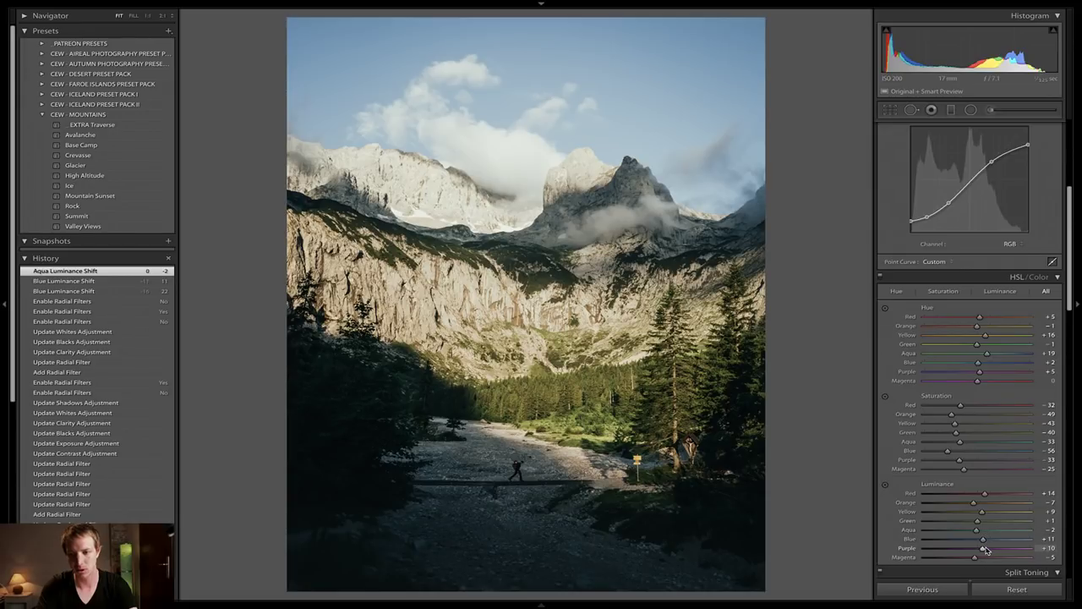
pyautogui.moveTo(982, 550)
pyautogui.mouseDown()
pyautogui.moveTo(955, 551)
pyautogui.moveTo(1038, 555)
pyautogui.moveTo(917, 553)
pyautogui.moveTo(996, 554)
pyautogui.moveTo(978, 551)
pyautogui.mouseUp()
# Add a wide, flat radial filter centred on the hiker with whites raised to 16, and close the filter settings
pyautogui.hotkey('shift', 'm')
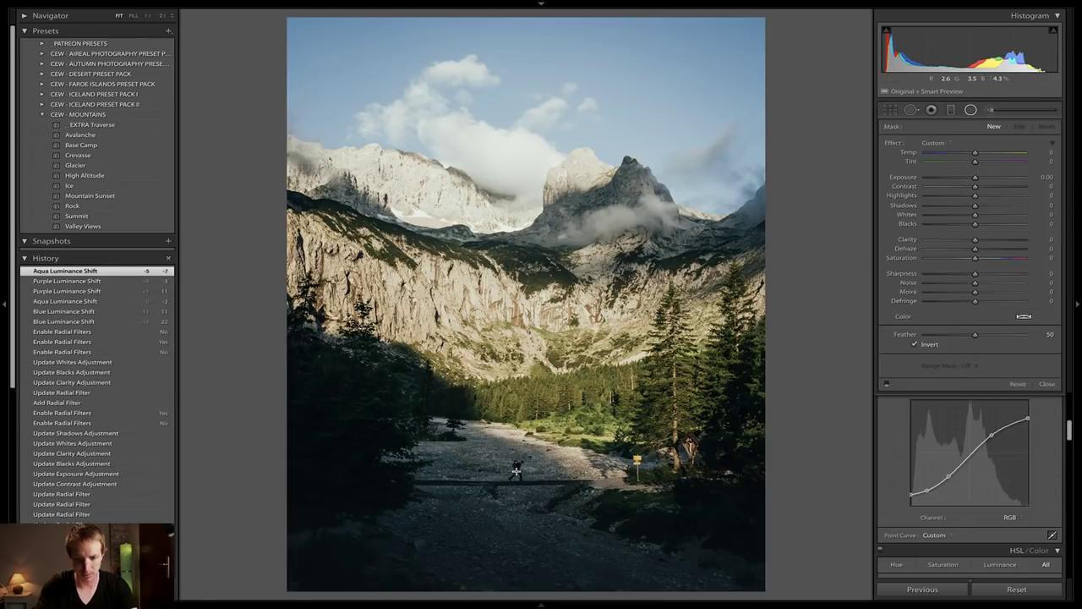
pyautogui.moveTo(514, 470); pyautogui.dragTo(595, 496)
pyautogui.moveTo(975, 215); pyautogui.dragTo(983, 218)
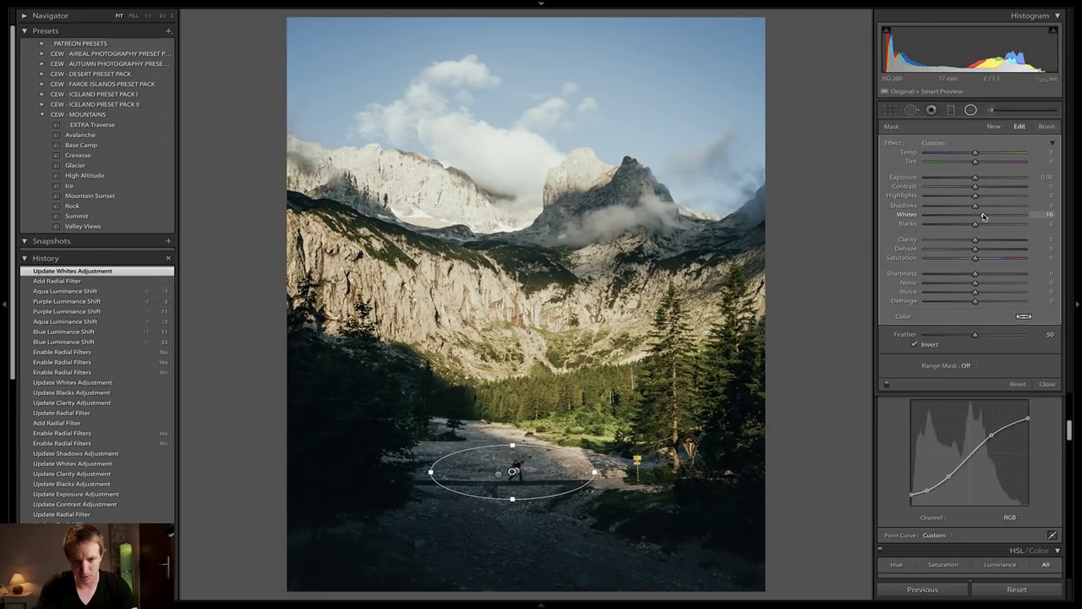
pyautogui.hotkey('shift', 'm')
pyautogui.scroll(-5, 981, 216)
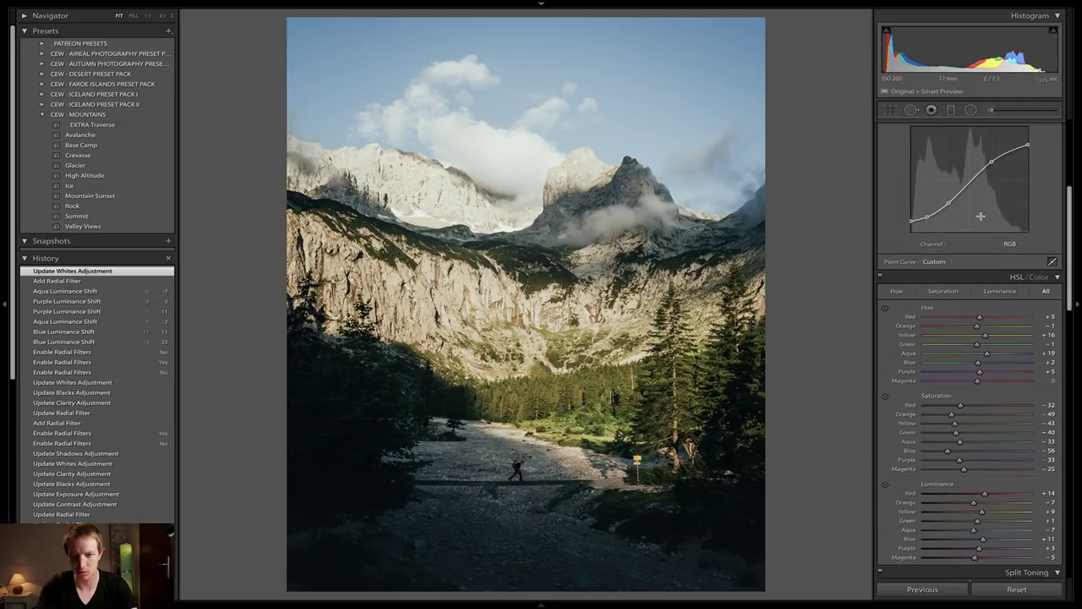
# Add a graduated filter from the photo's bottom edge up to the hiker's feet with contrast 18 and slightly lowered exposure
pyautogui.press('m')
pyautogui.moveTo(516, 591); pyautogui.dragTo(516, 478)
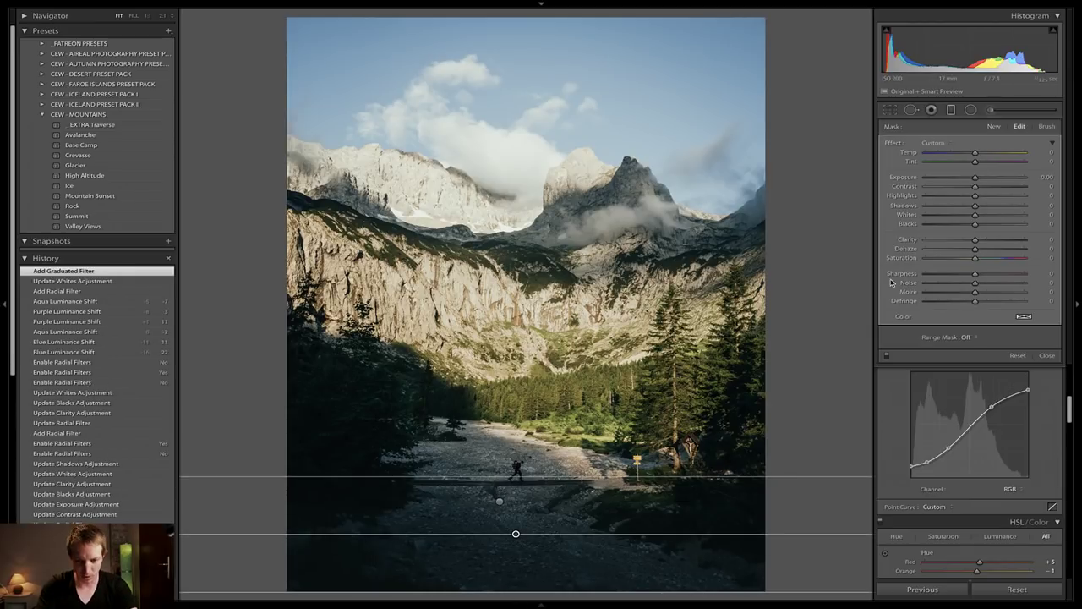
pyautogui.click(985, 186)
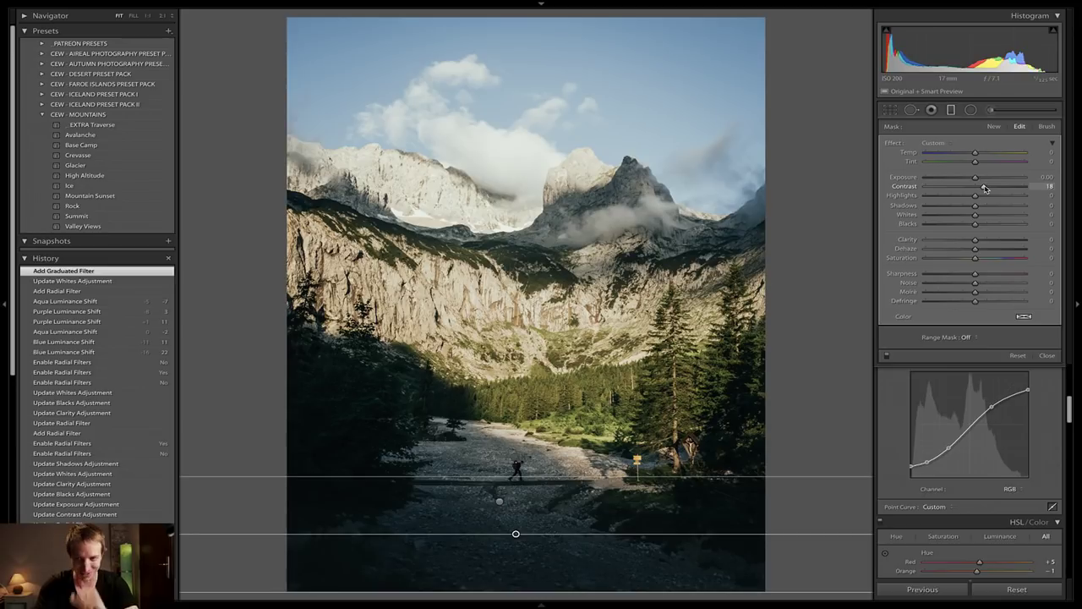
pyautogui.moveTo(976, 177); pyautogui.dragTo(973, 179)
pyautogui.press('m')
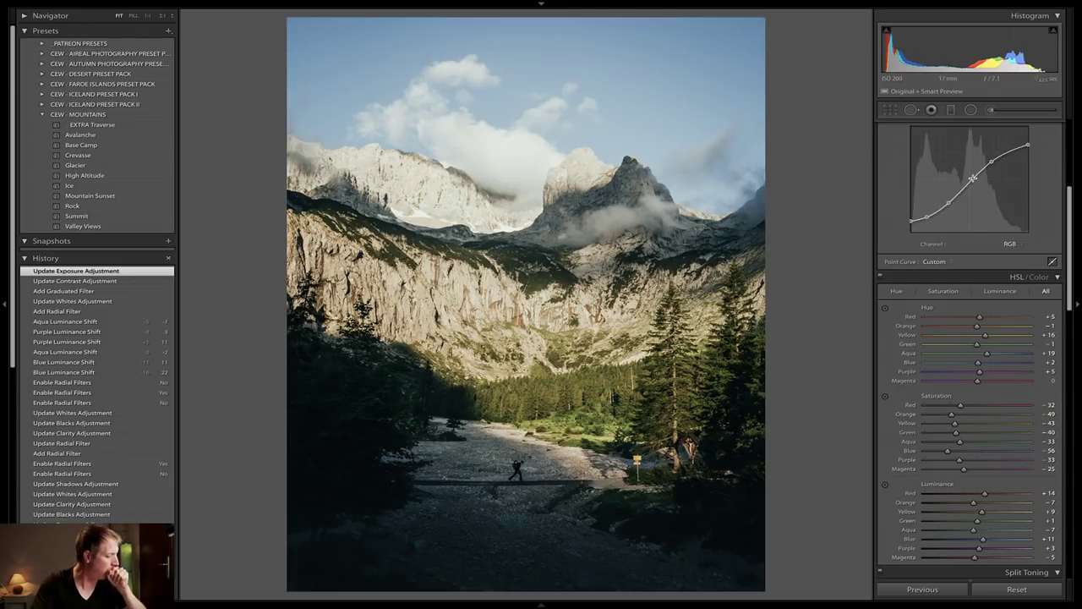
# Switch to Chrome to check the YouTube stream status and live chat, and return to Lightroom
pyautogui.press('super+Tab')
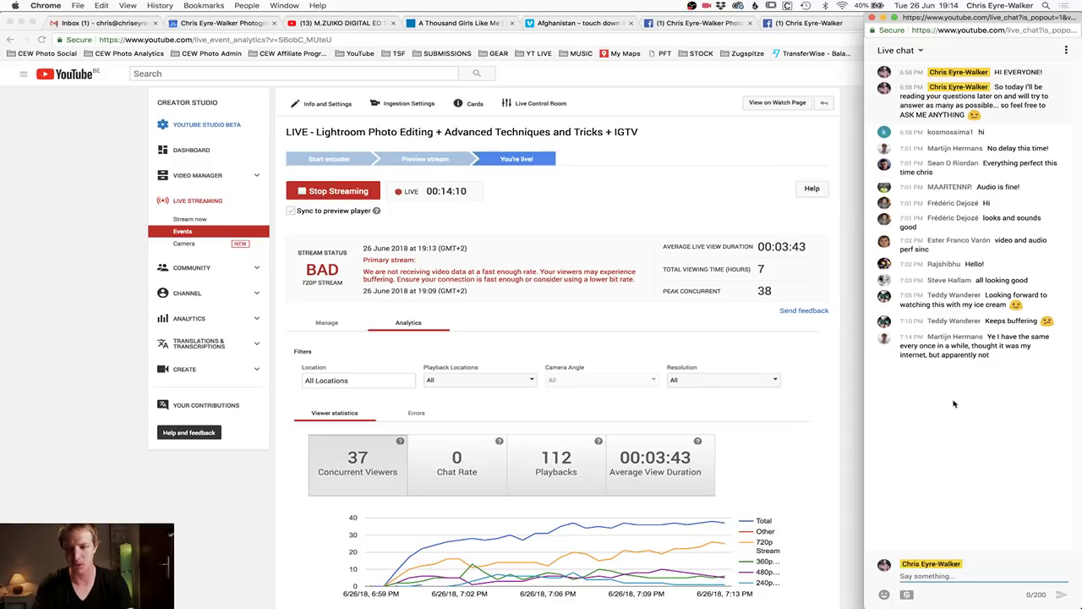
pyautogui.press('super+Tab')
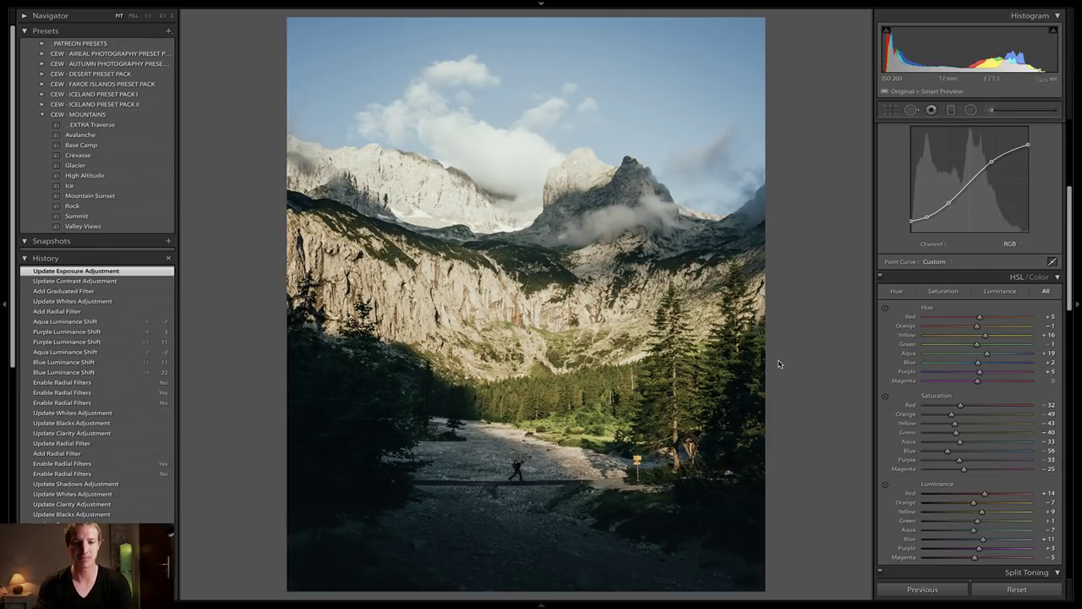
# Go two photos forward to the unedited virtual copy of the hikers below the cliff and show its file information overlay
pyautogui.press('Right')
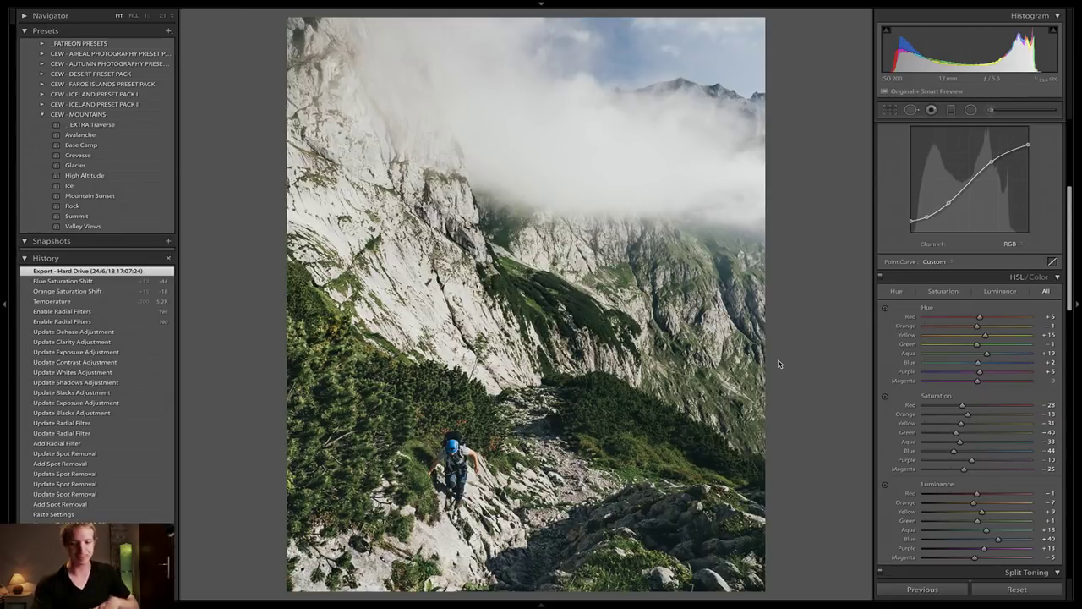
pyautogui.press('Right')
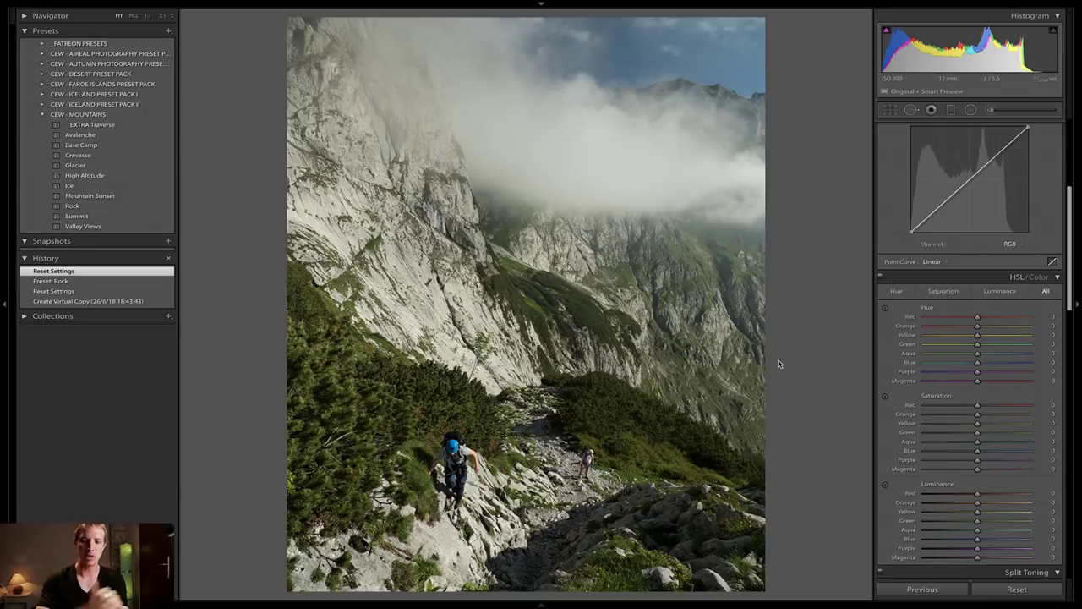
pyautogui.press('i')
pyautogui.press('i')
pyautogui.press('i')
pyautogui.press('i')
pyautogui.press('i')
pyautogui.press('i')
pyautogui.press('i')
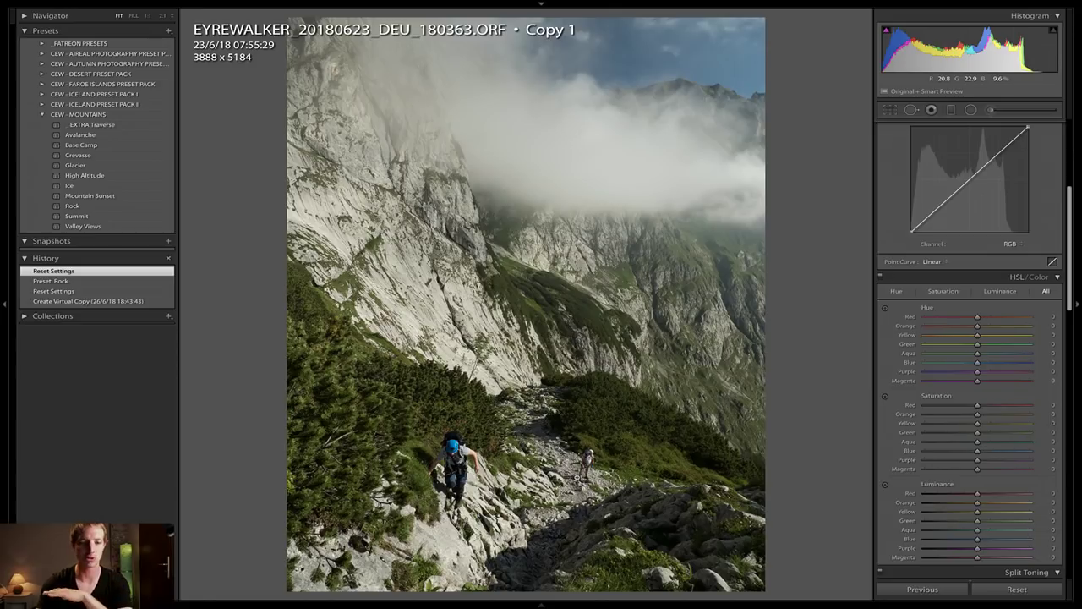
# Heal away the distant second hiker on the path with a size 76 spot removal stroke and reposition its sample area
pyautogui.click(592, 478)
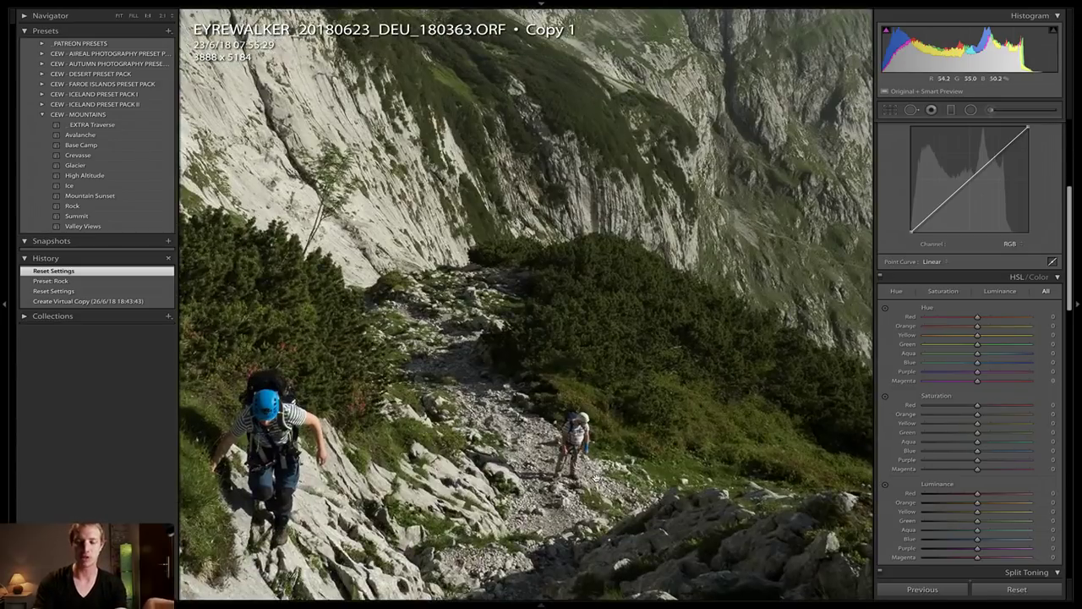
pyautogui.scroll(-1, 558, 457)
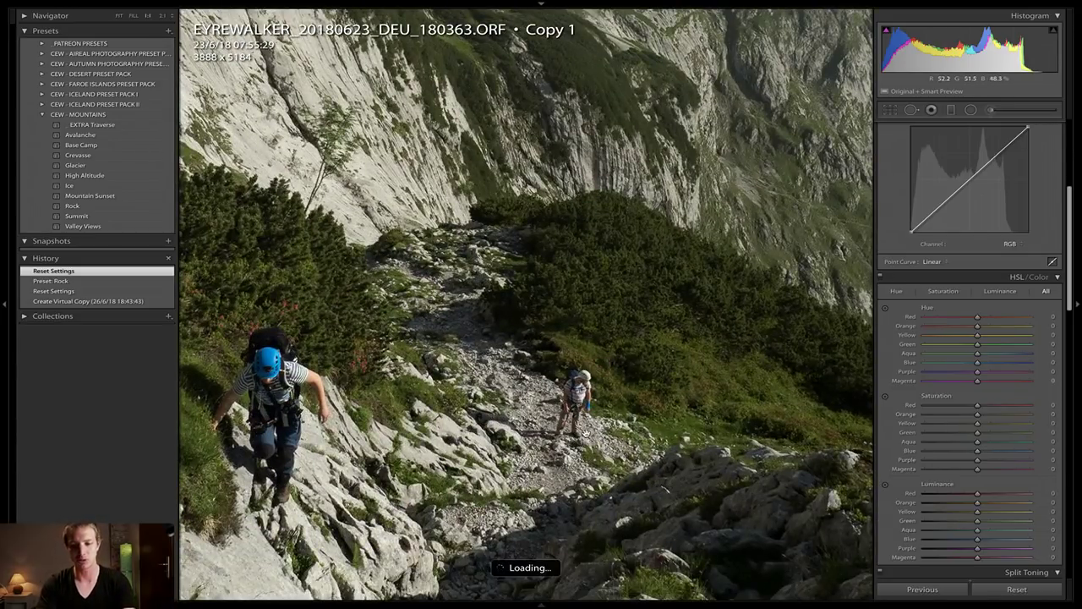
pyautogui.press('q')
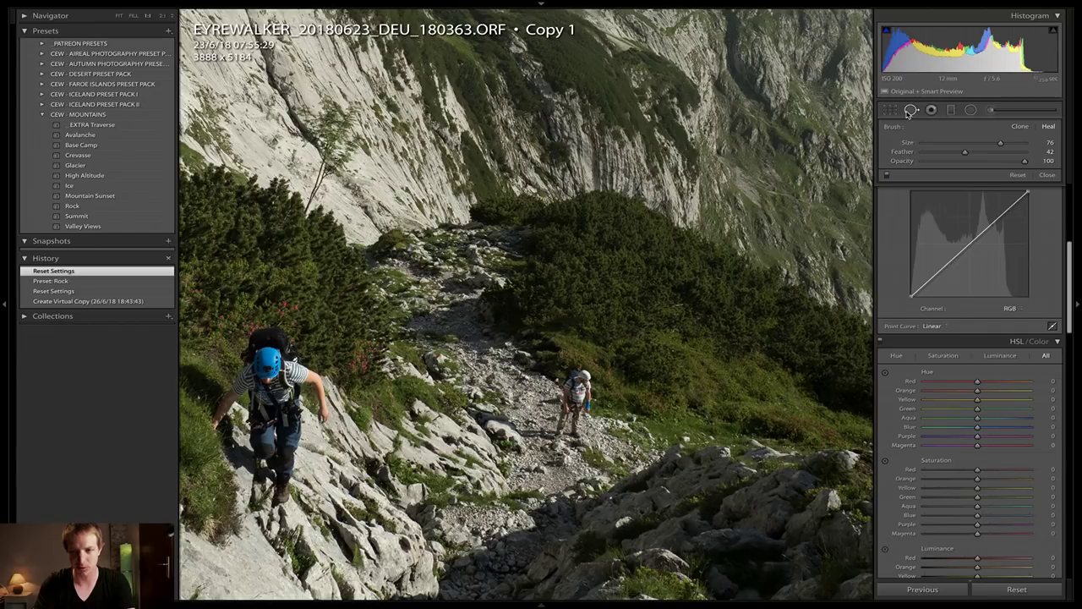
pyautogui.moveTo(578, 382)
pyautogui.mouseDown()
pyautogui.moveTo(569, 424)
pyautogui.moveTo(554, 426)
pyautogui.mouseUp()
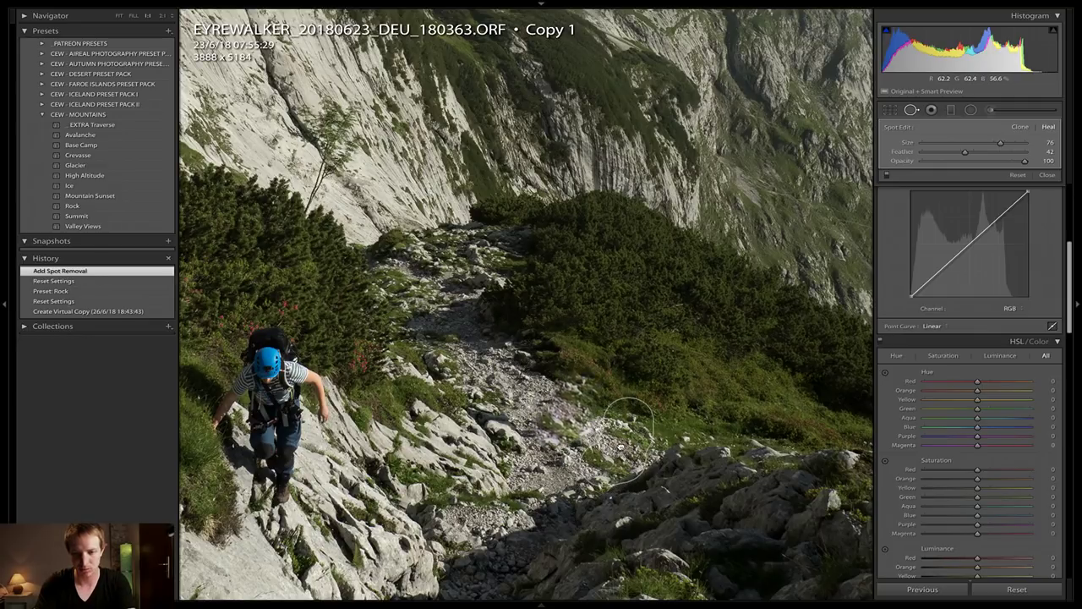
pyautogui.moveTo(562, 418); pyautogui.dragTo(579, 385)
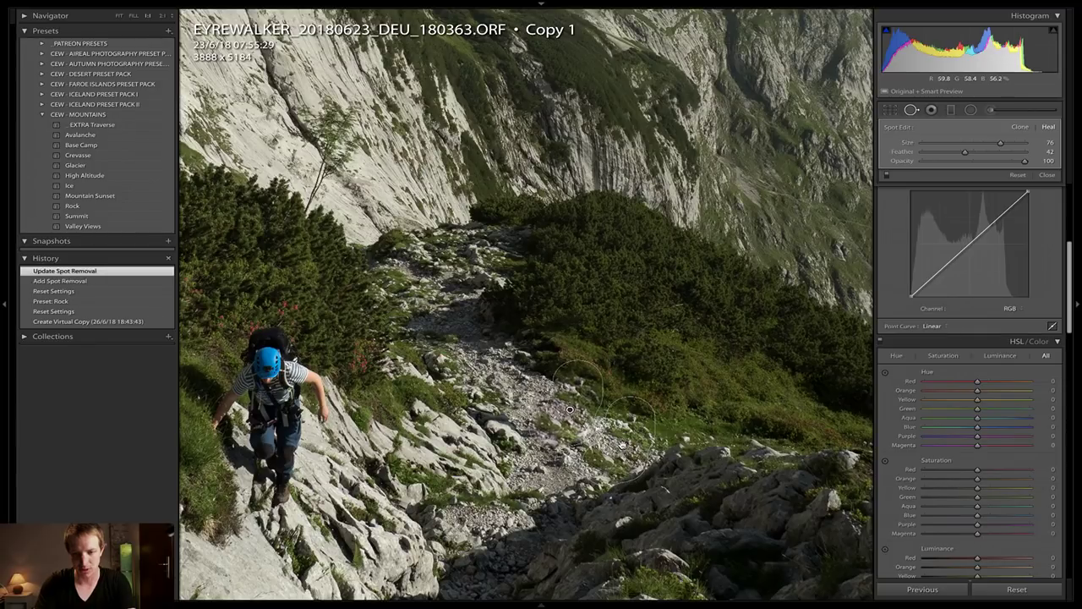
pyautogui.press('h')
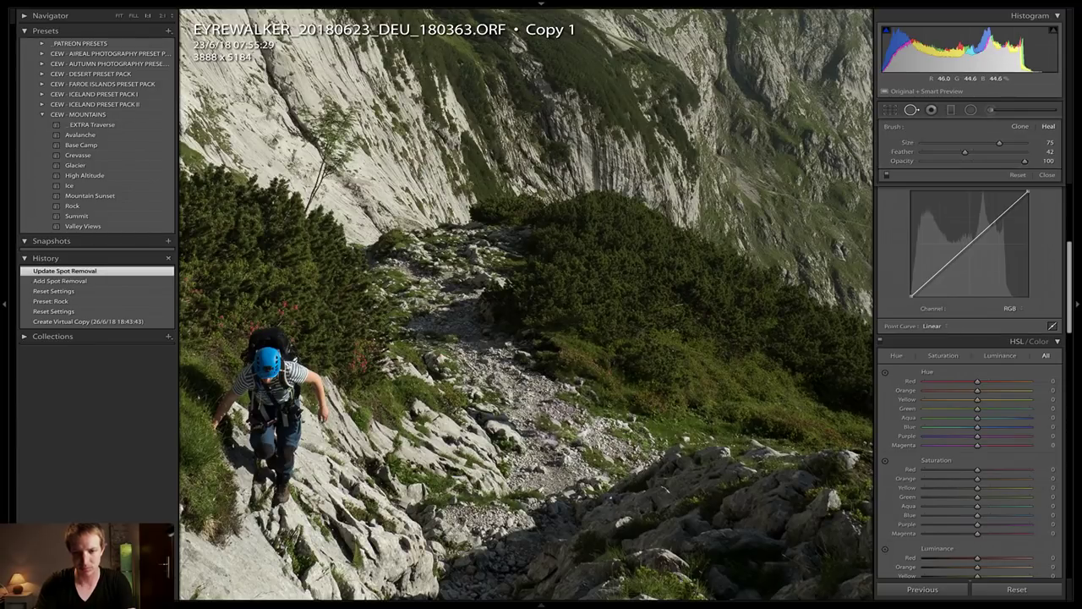
# Add a size 75 healing spot at the path's edge, sample it from the gravel farther down, and finish spot removal
pyautogui.click(558, 387)
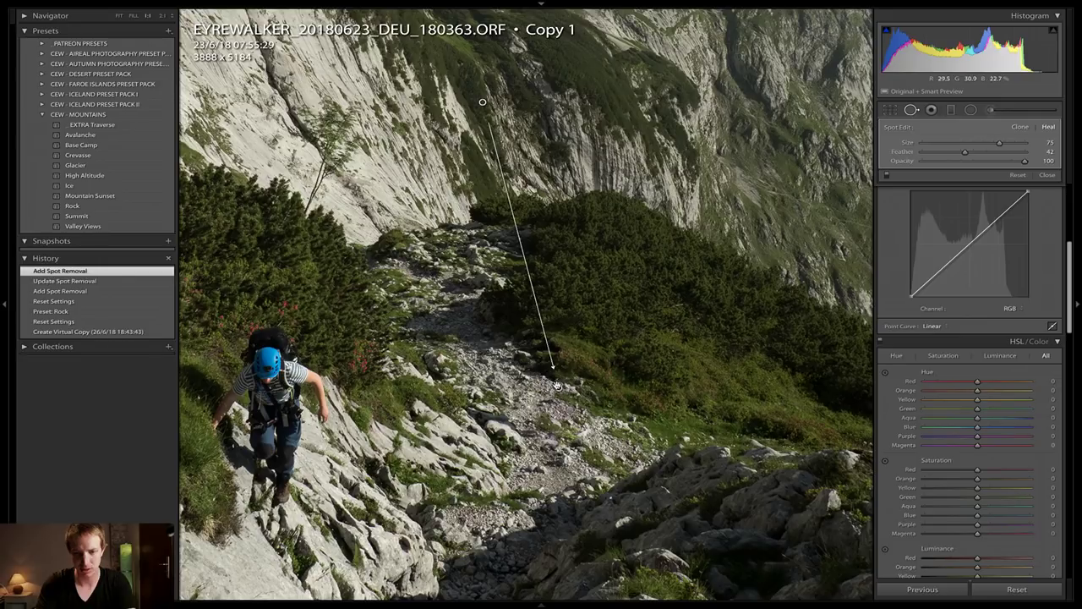
pyautogui.press('h')
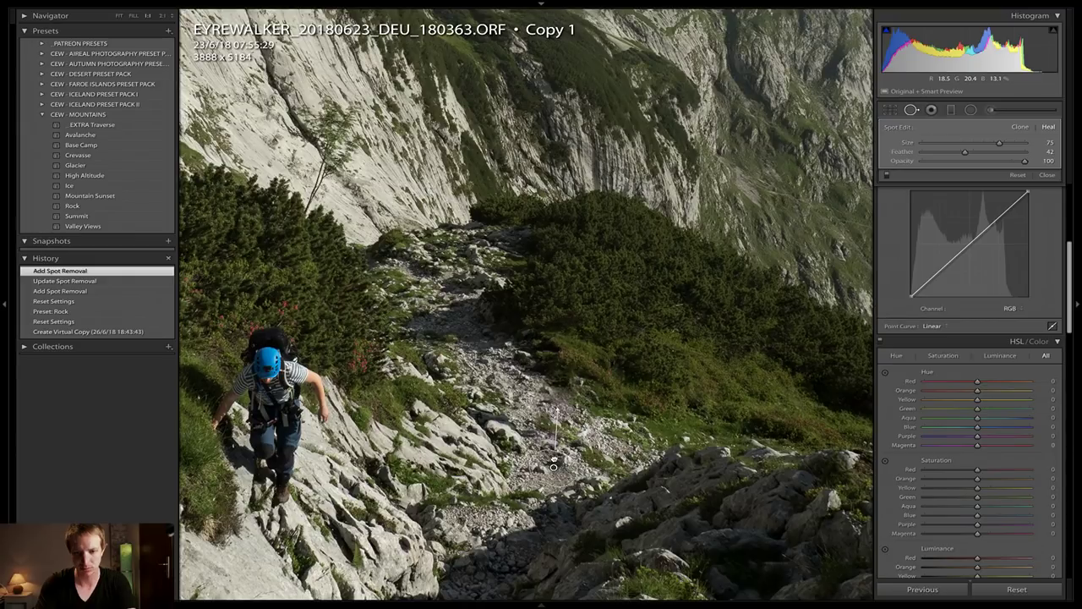
pyautogui.press('q')
pyautogui.click(601, 370)
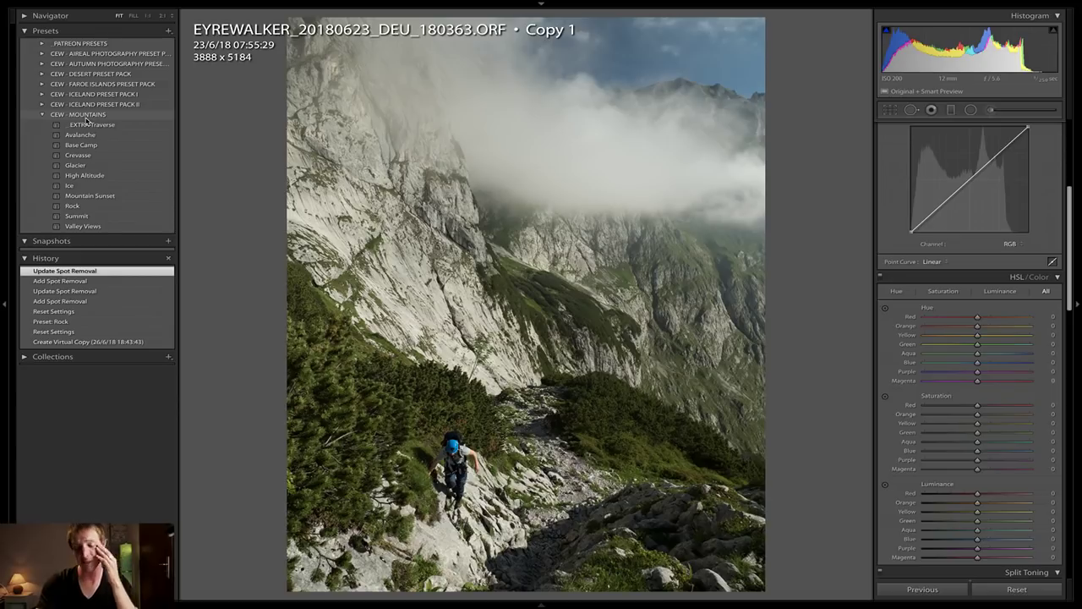
# Apply the Rock preset from the CEW - MOUNTAINS group and hide the photo information overlay
pyautogui.moveTo(82, 207)
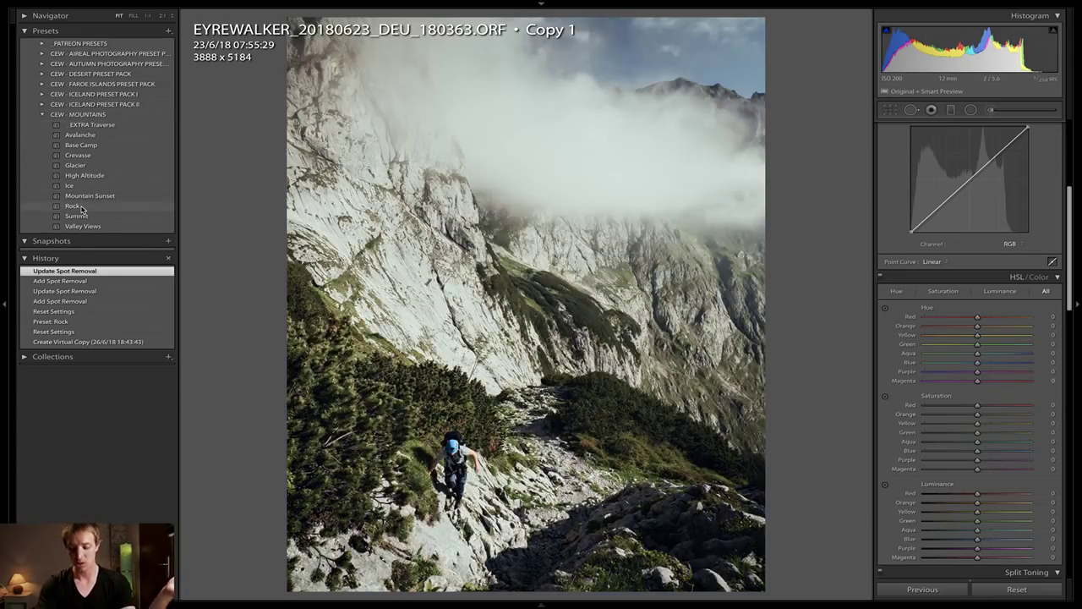
pyautogui.click(82, 207)
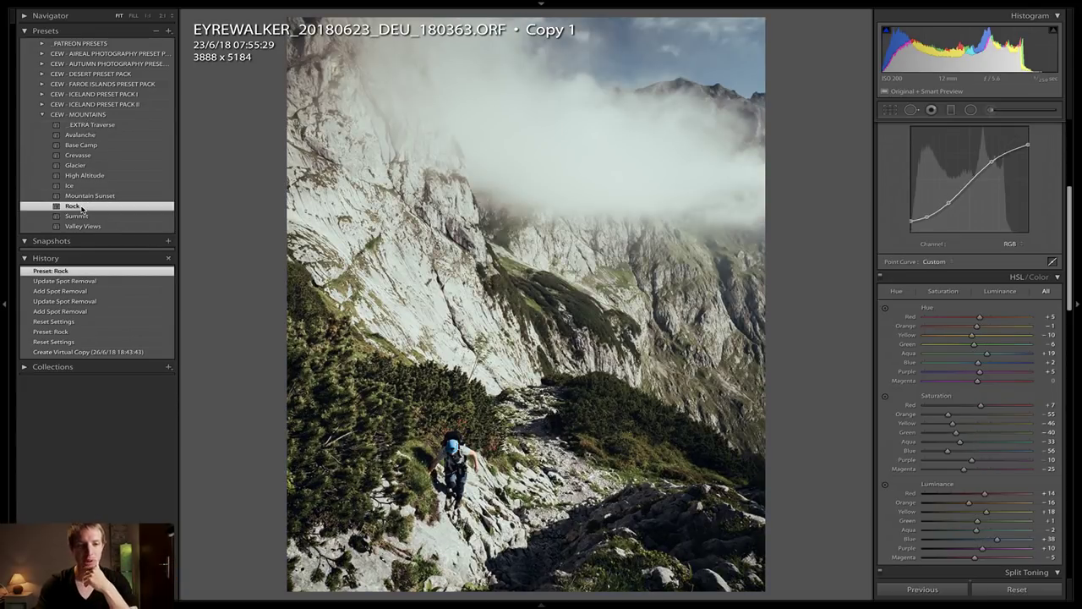
pyautogui.press('i')
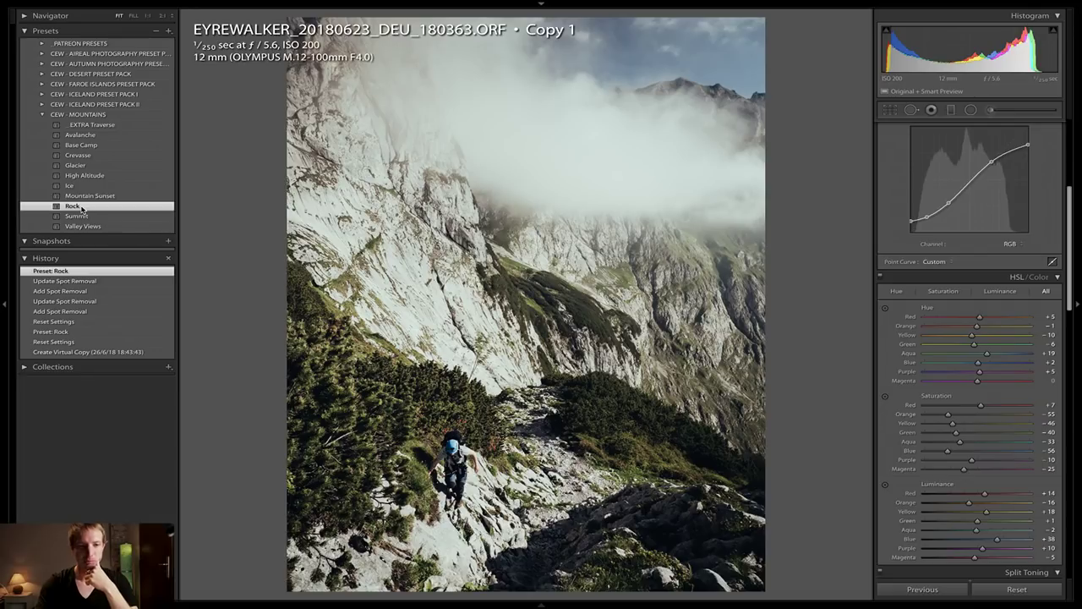
pyautogui.press('i')
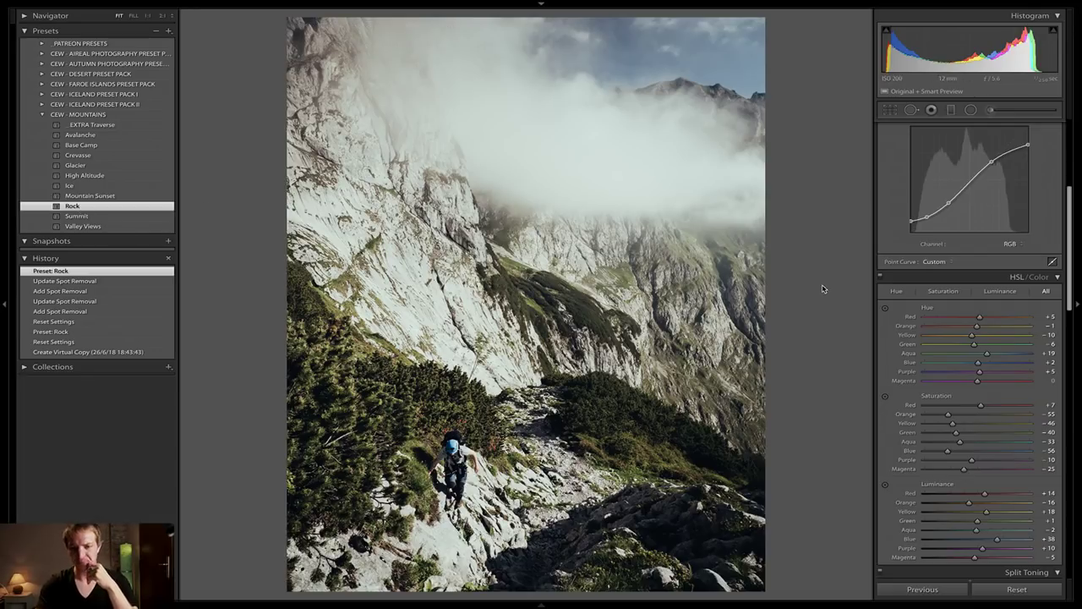
# Review the Rock preset's adjustments, from detail, lens corrections, effects and calibration back to split toning and basic tone
pyautogui.scroll(-10, 960, 400)
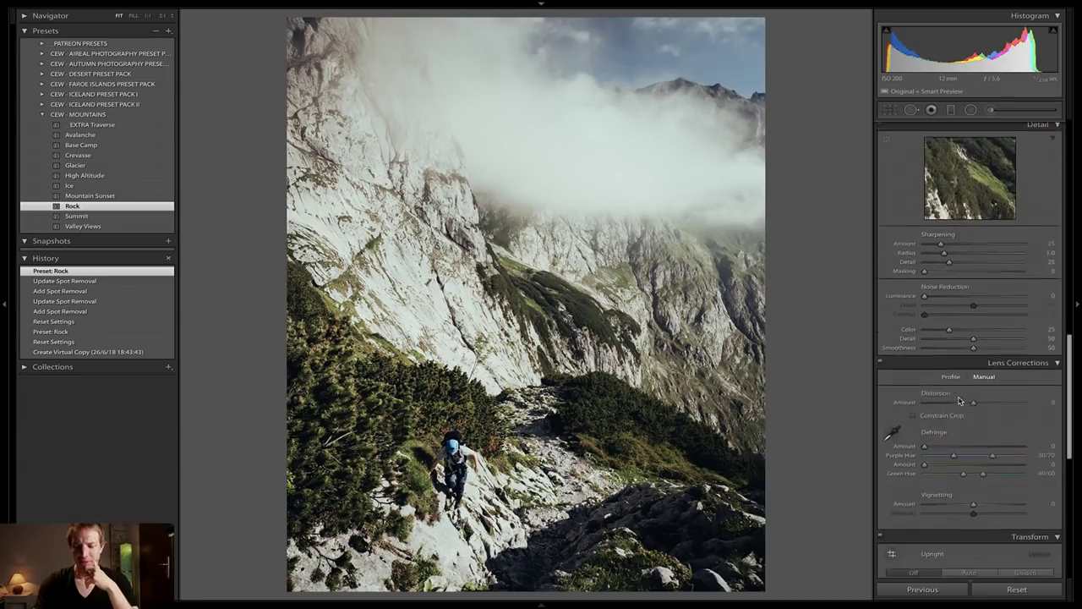
pyautogui.scroll(-3, 959, 400)
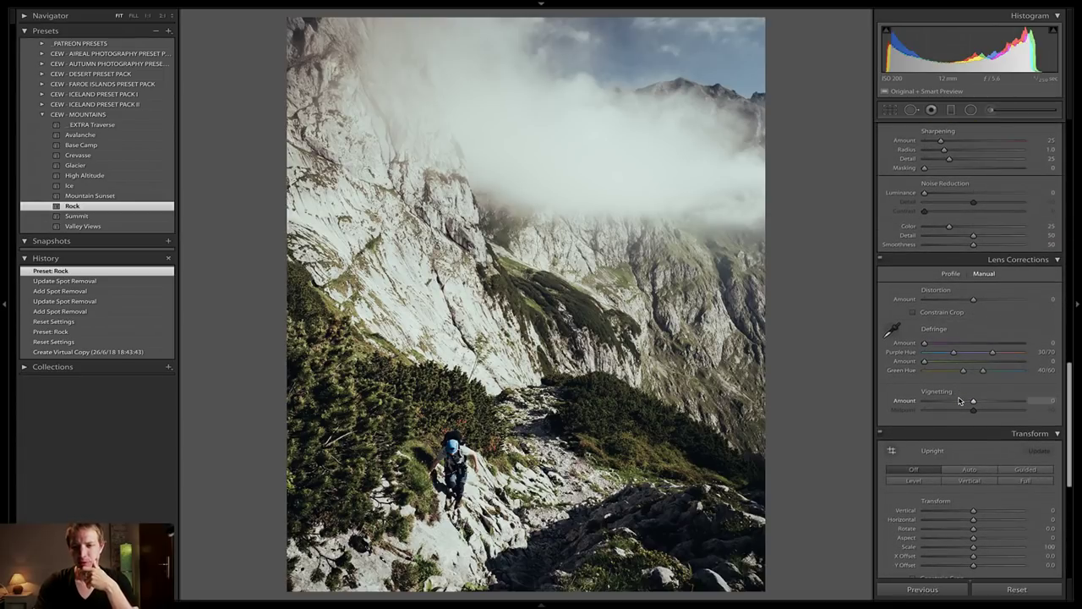
pyautogui.scroll(-15, 960, 400)
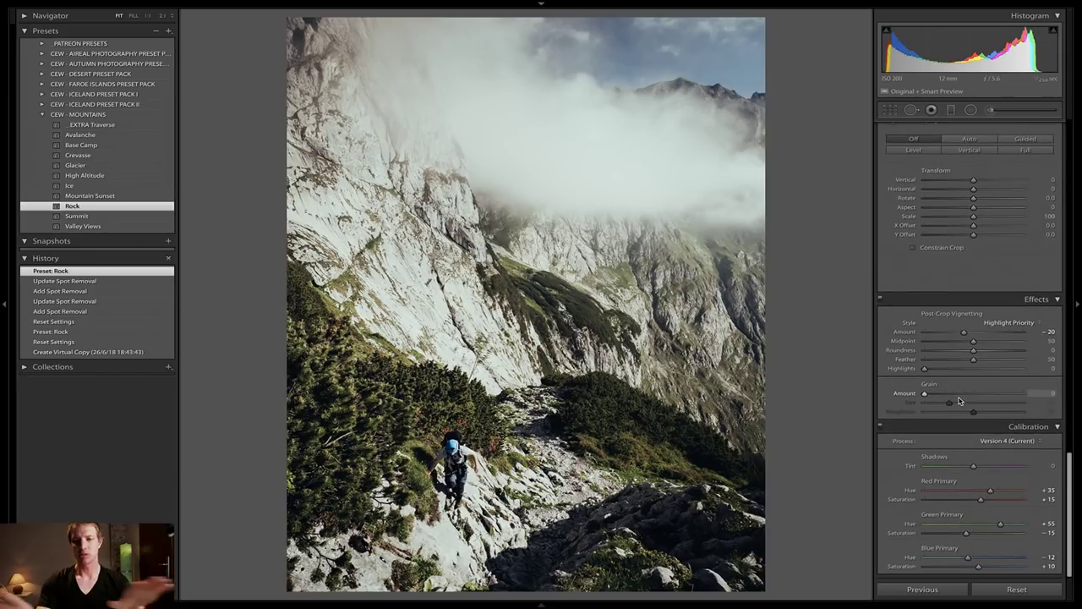
pyautogui.scroll(15, 959, 400)
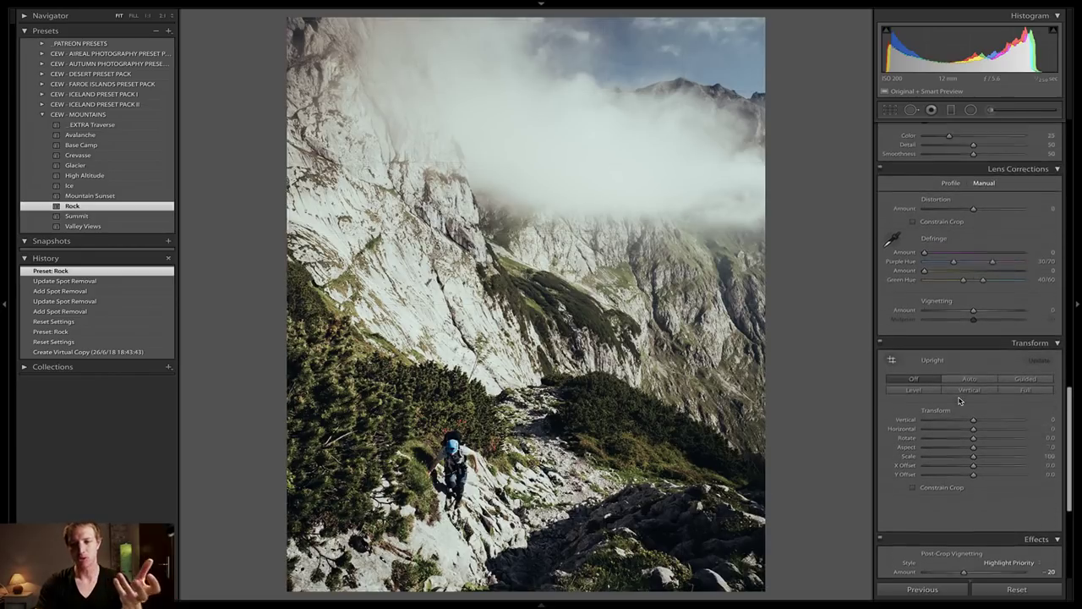
pyautogui.scroll(5, 959, 400)
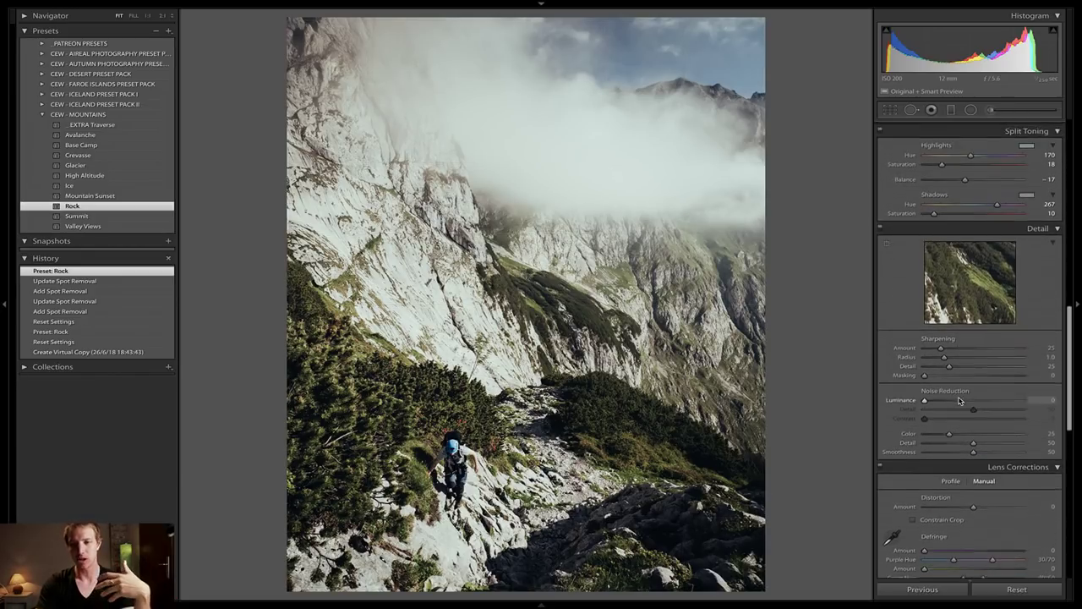
pyautogui.scroll(5, 960, 400)
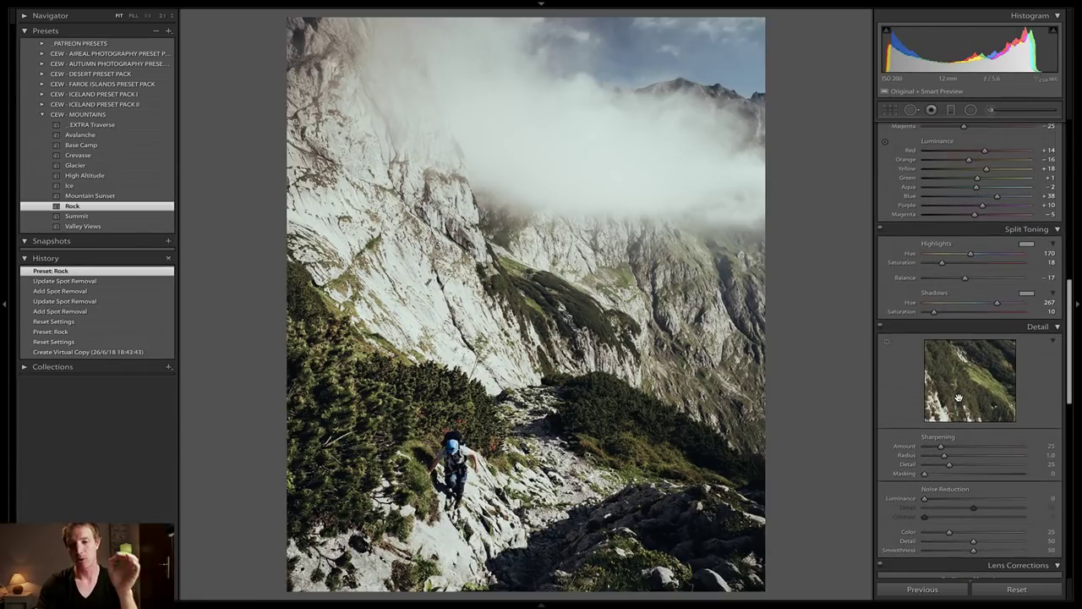
pyautogui.scroll(1, 959, 398)
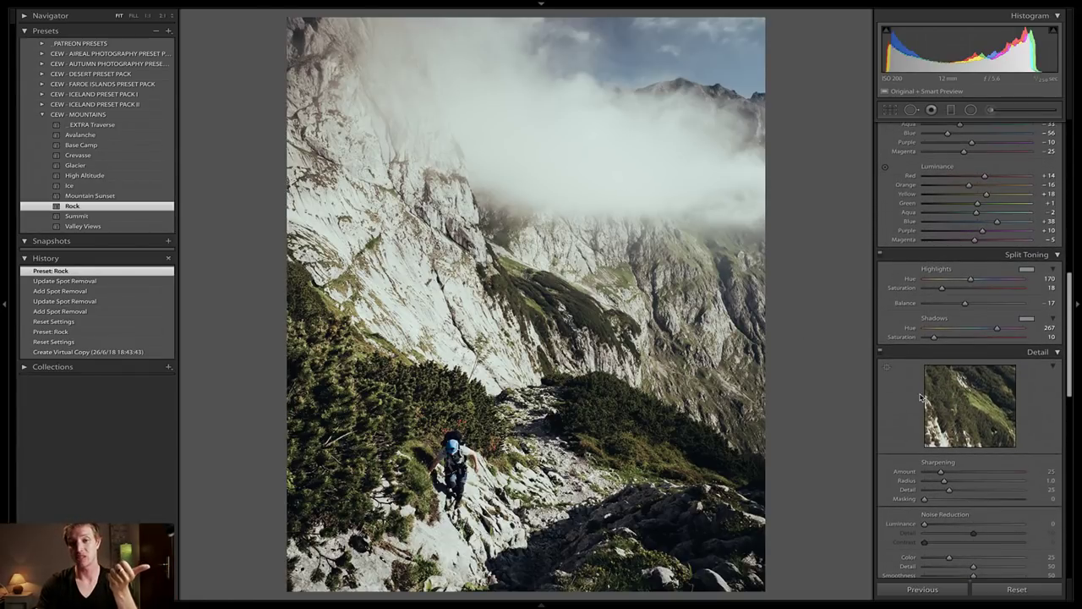
pyautogui.scroll(10, 901, 186)
pyautogui.click(895, 181)
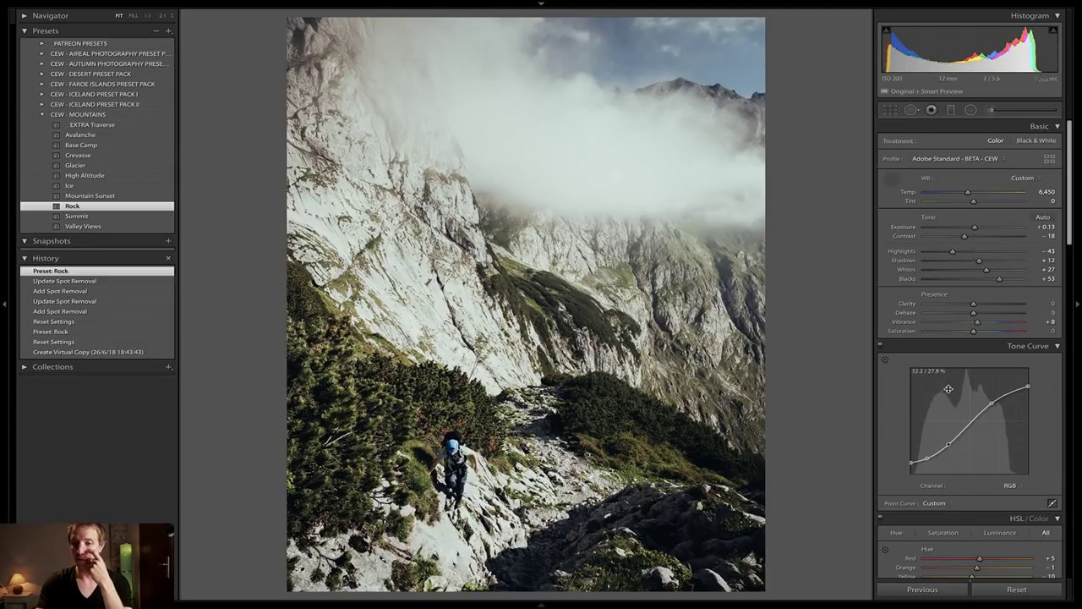
# Lower the split toning highlights saturation to 10
pyautogui.scroll(-10, 950, 390)
pyautogui.scroll(5, 950, 391)
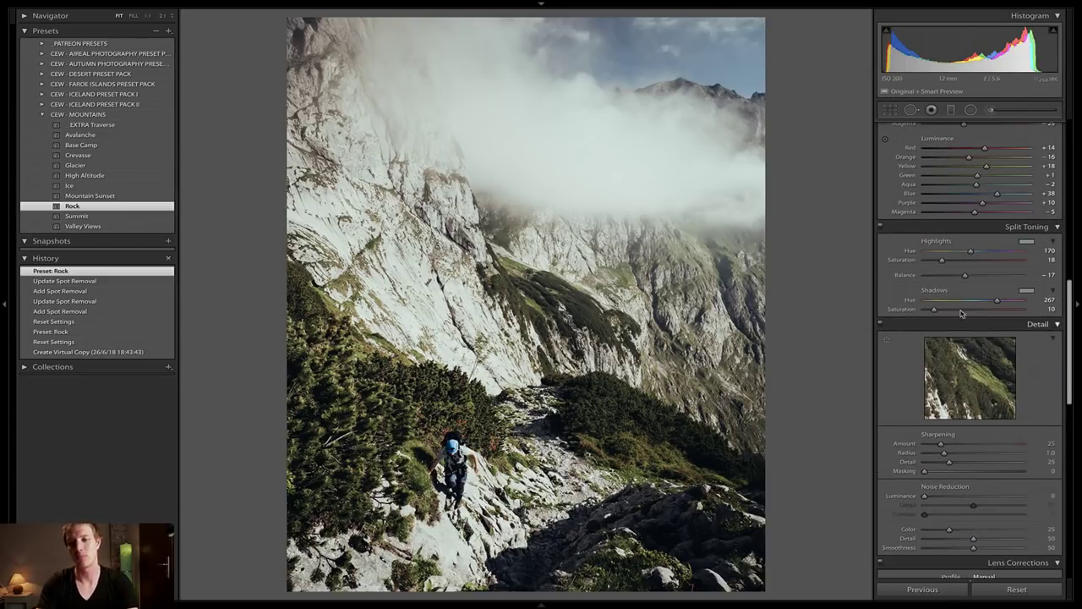
pyautogui.moveTo(941, 262); pyautogui.dragTo(934, 262)
pyautogui.press('w')
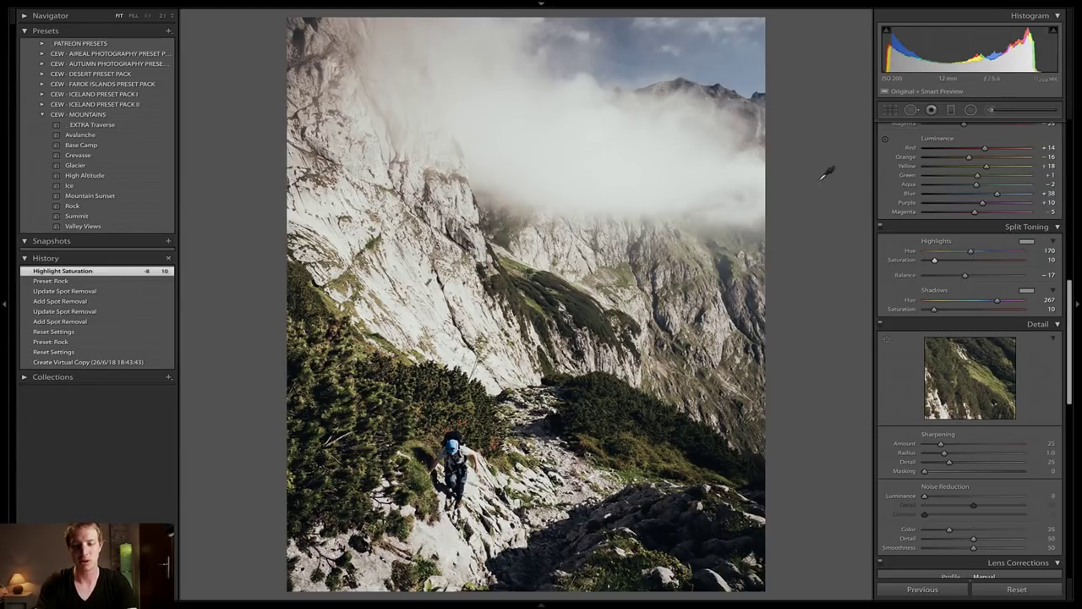
pyautogui.press('w')
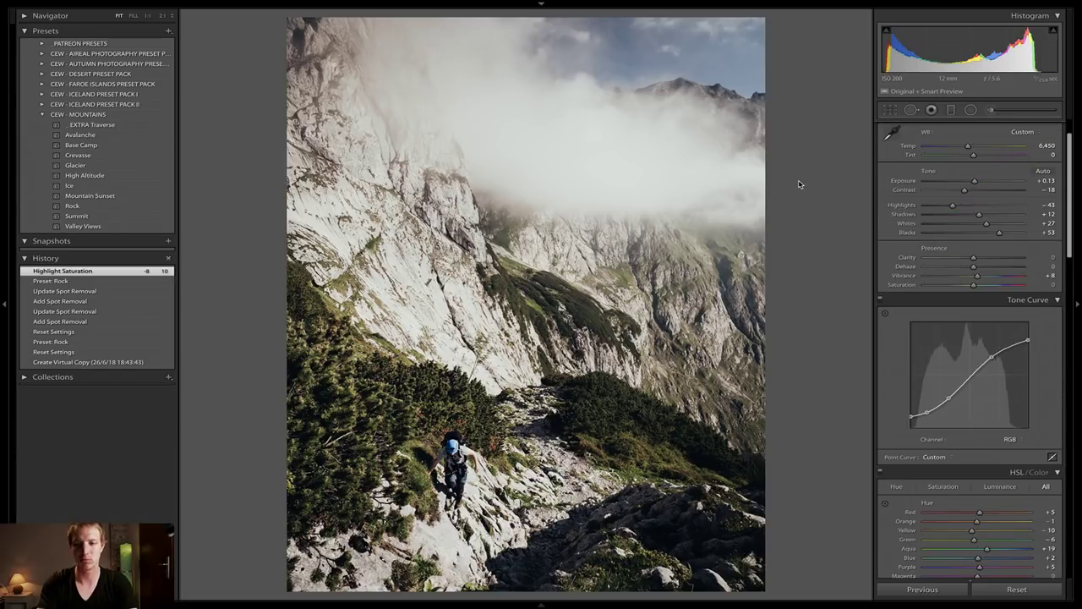
# Compare light gray and medium gray as the background around the photo and settle on light gray
pyautogui.rightClick(799, 184)
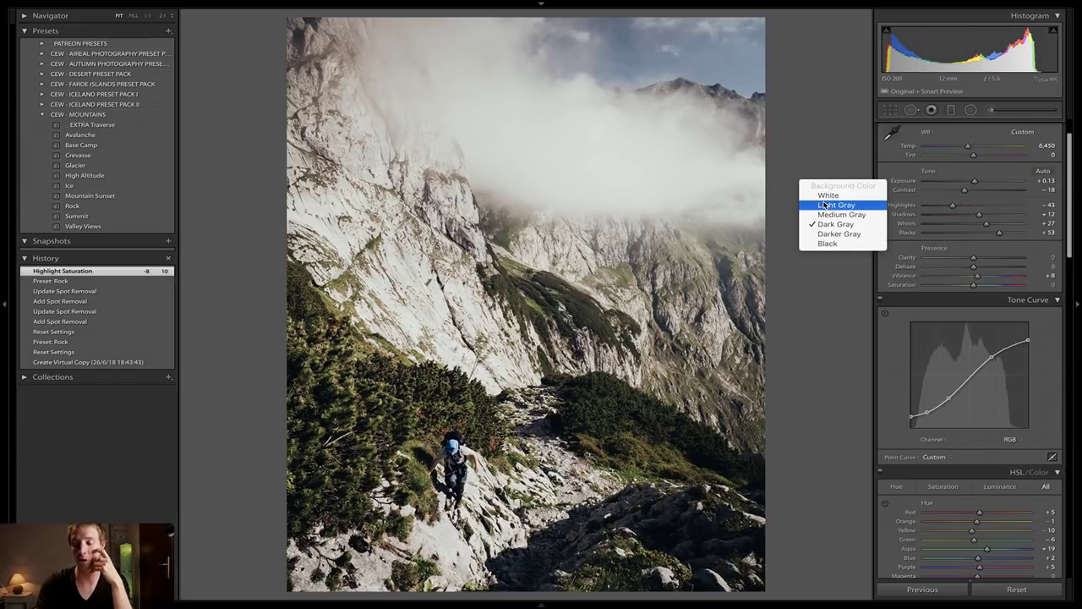
pyautogui.click(824, 205)
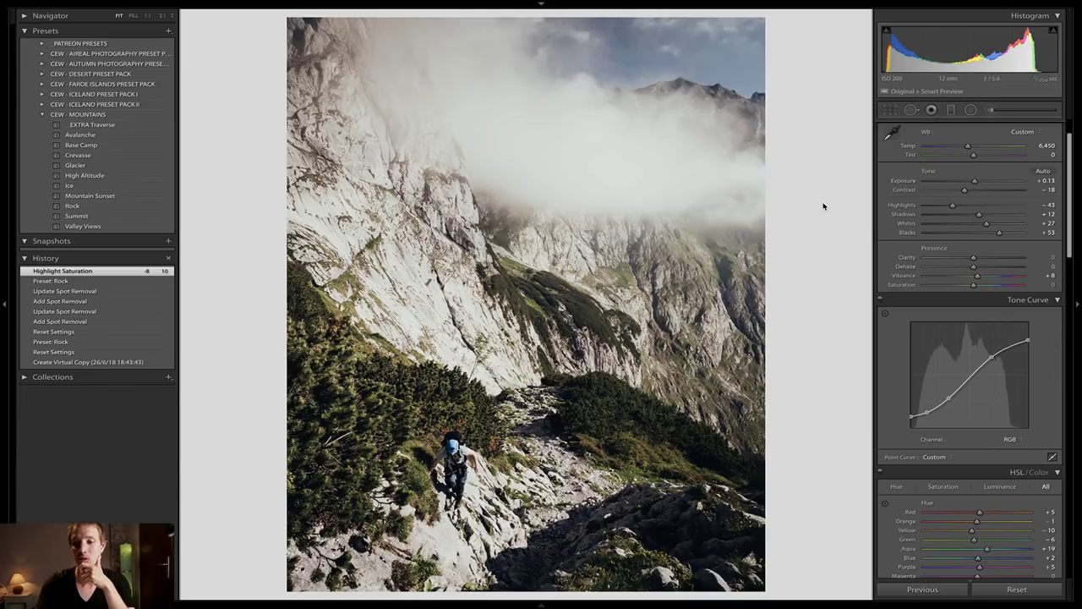
pyautogui.rightClick(802, 186)
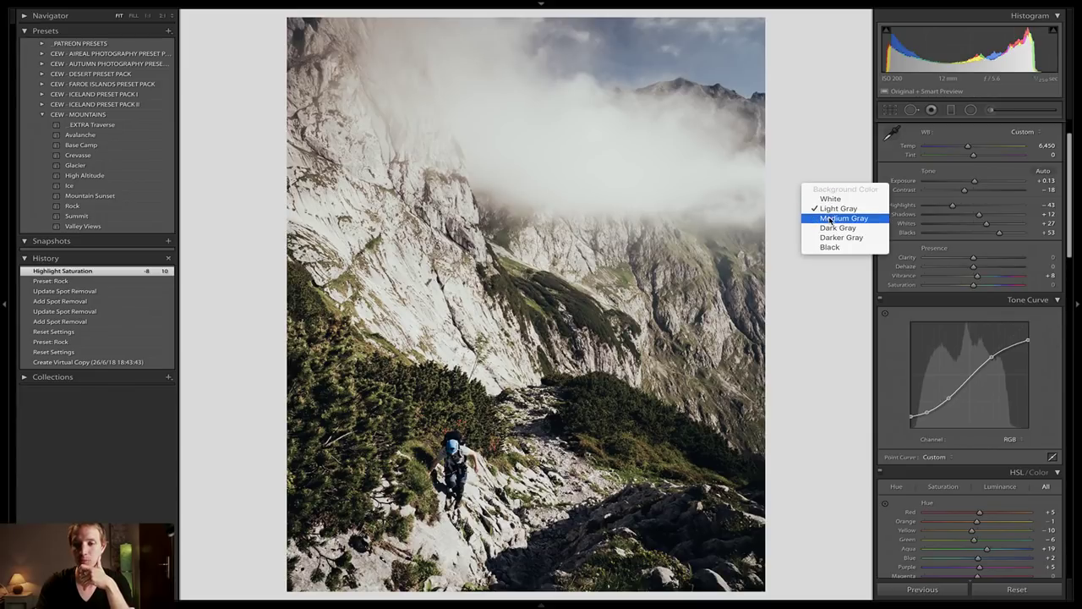
pyautogui.click(829, 218)
pyautogui.rightClick(805, 168)
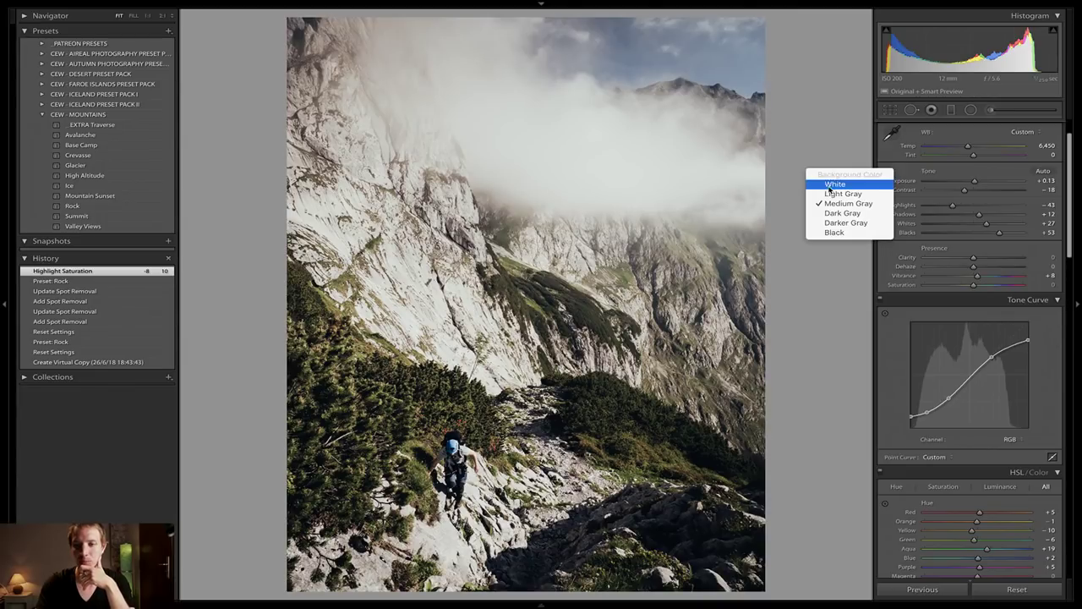
pyautogui.click(804, 178)
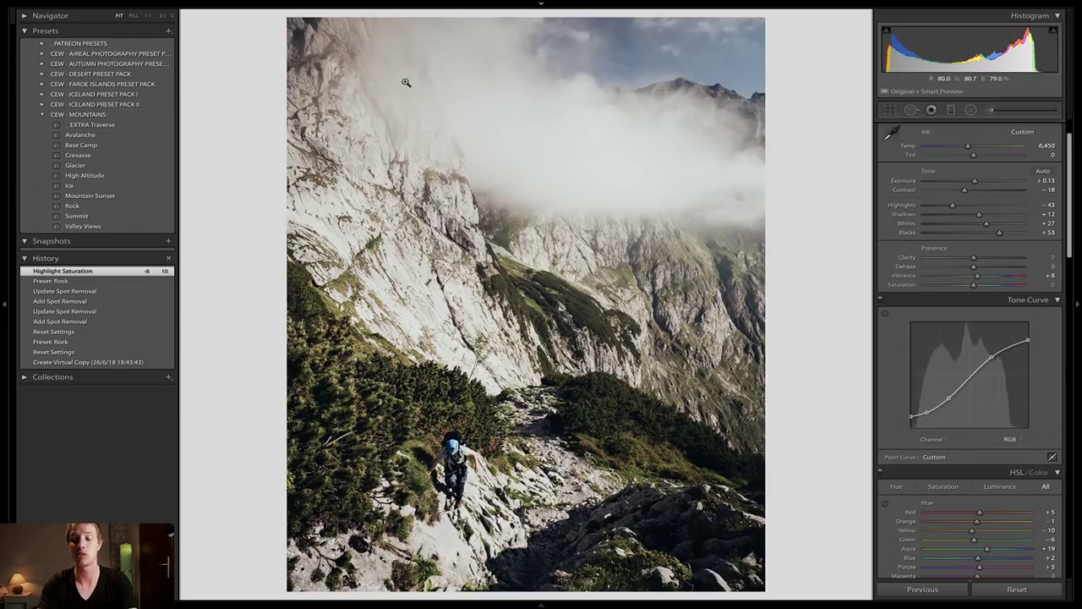
# Reduce the split toning shadows saturation to 5
pyautogui.scroll(-1, 928, 386)
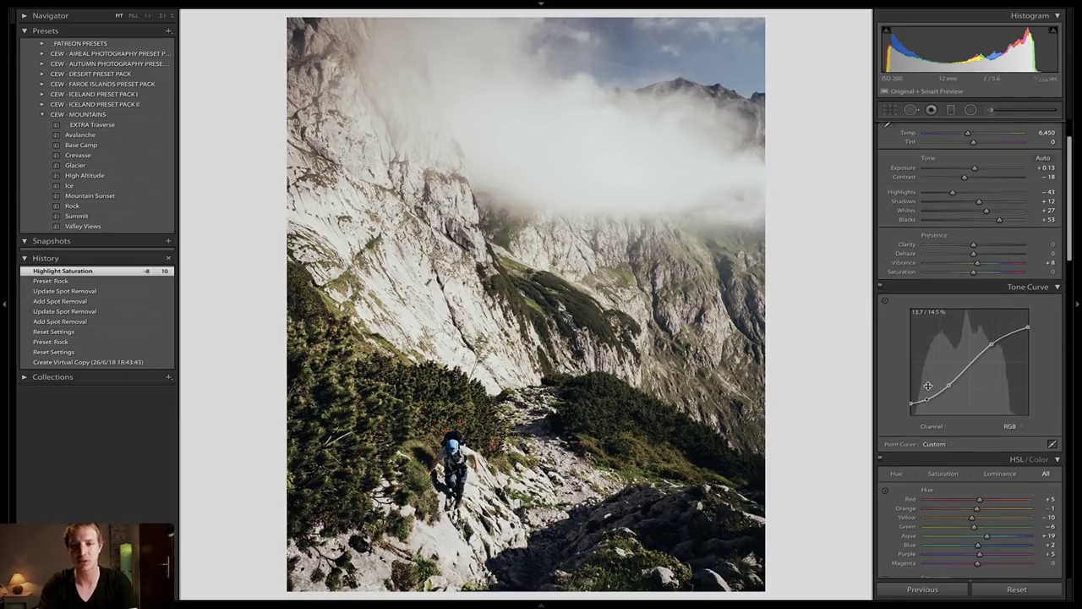
pyautogui.scroll(-5, 927, 386)
pyautogui.scroll(-4, 928, 388)
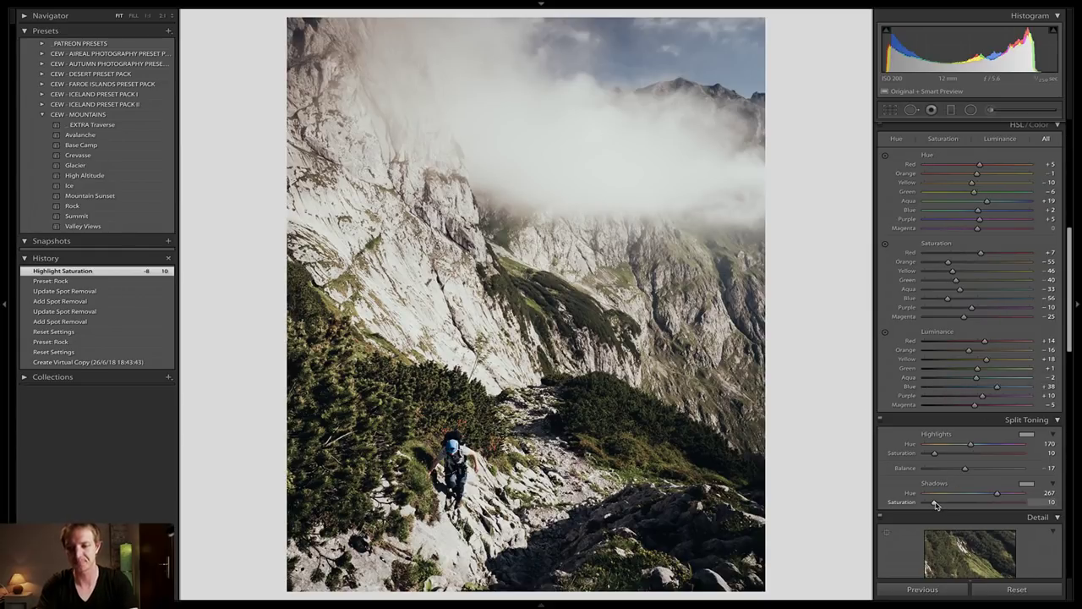
pyautogui.moveTo(934, 505); pyautogui.dragTo(932, 505)
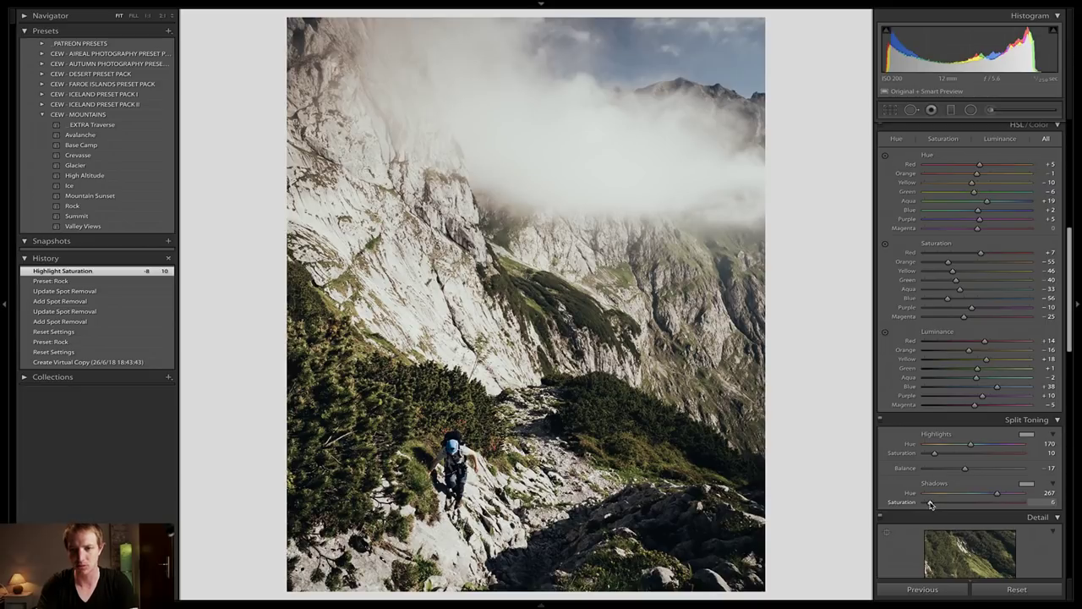
pyautogui.moveTo(931, 505); pyautogui.dragTo(929, 505)
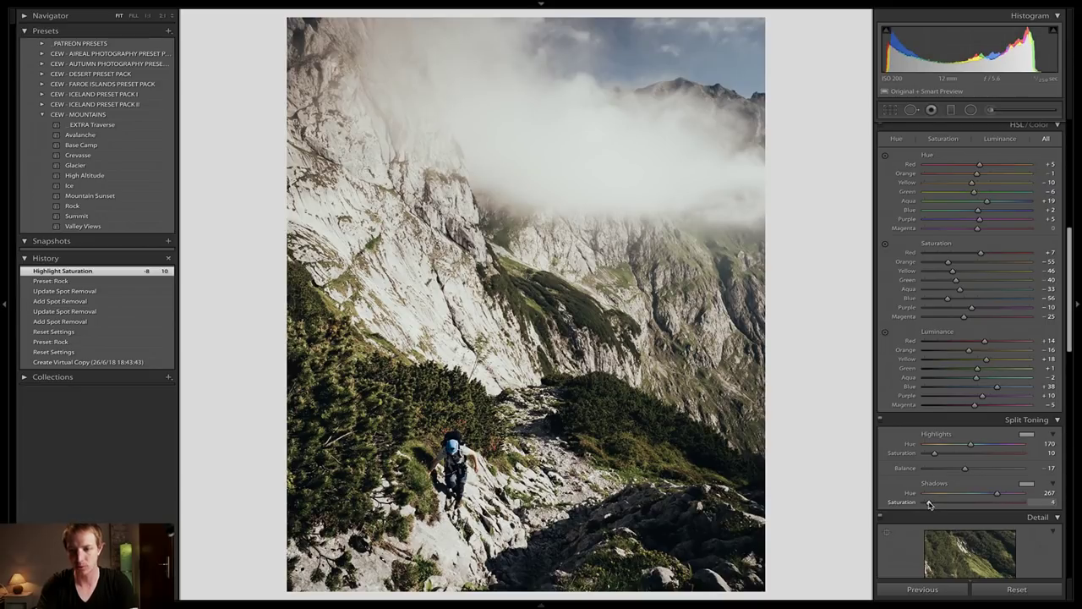
# Set the white balance tint to +3 and leave the white balance picker without sampling a neutral
pyautogui.press('w')
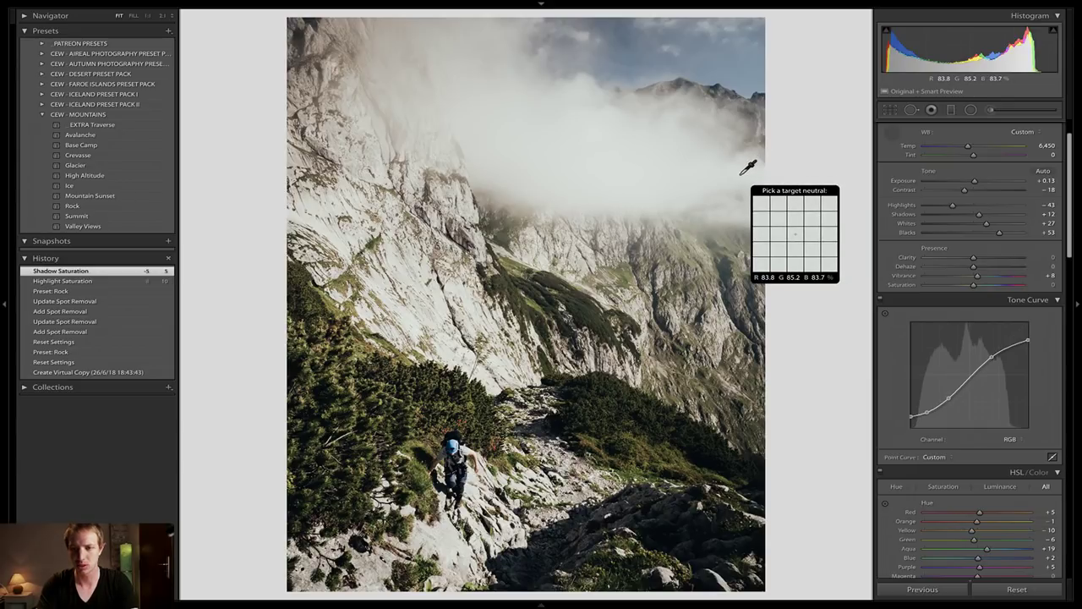
pyautogui.click(1048, 154)
pyautogui.press('Up')
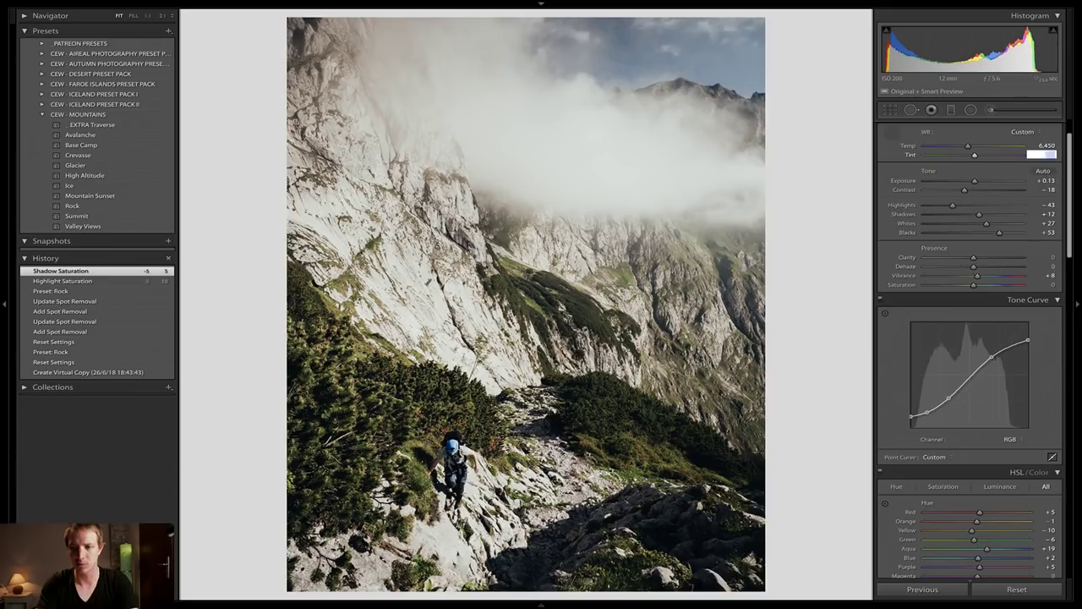
pyautogui.press('Up')
pyautogui.press('Up')
pyautogui.press('Return')
pyautogui.press('w')
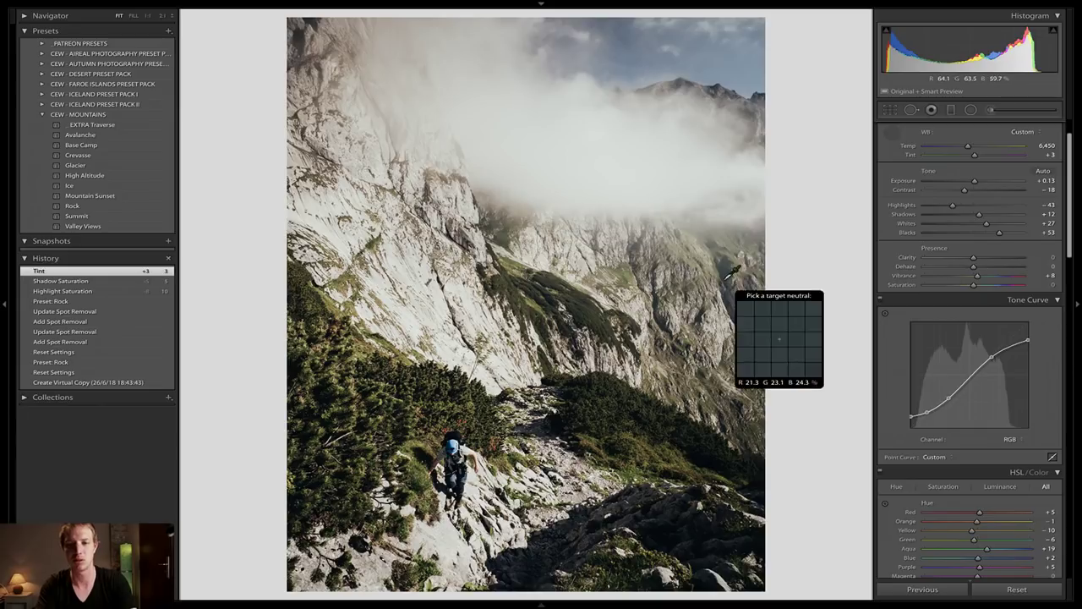
pyautogui.scroll(-6, 930, 389)
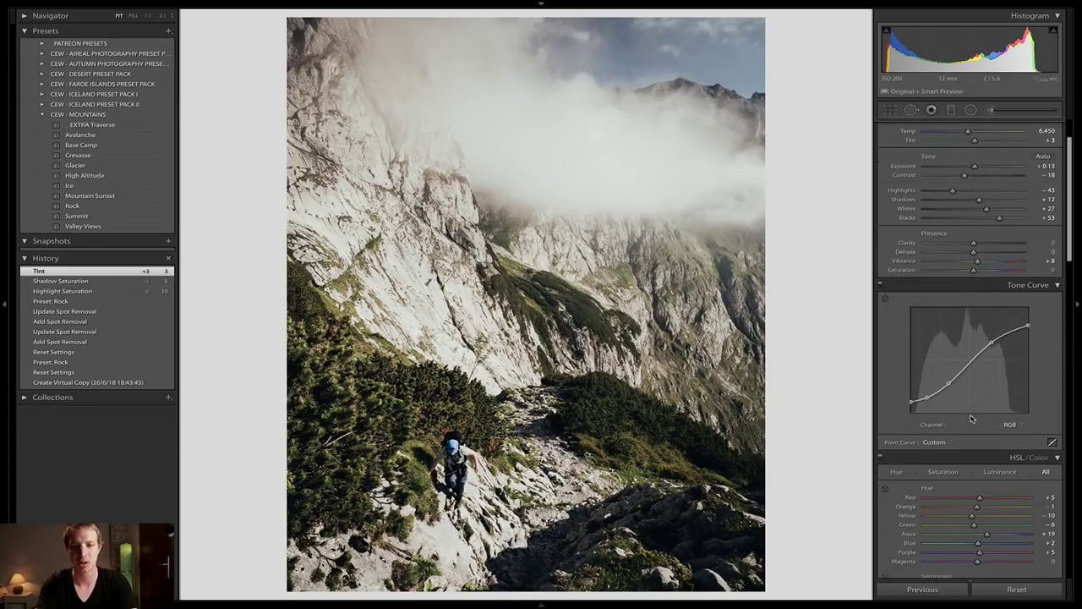
pyautogui.scroll(6, 970, 417)
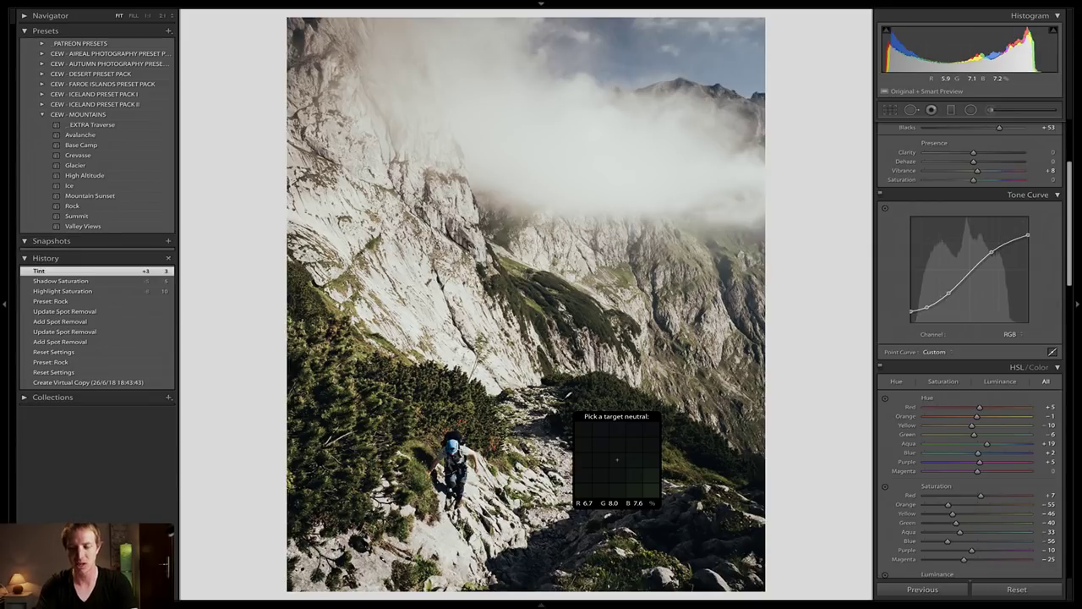
pyautogui.press('Escape')
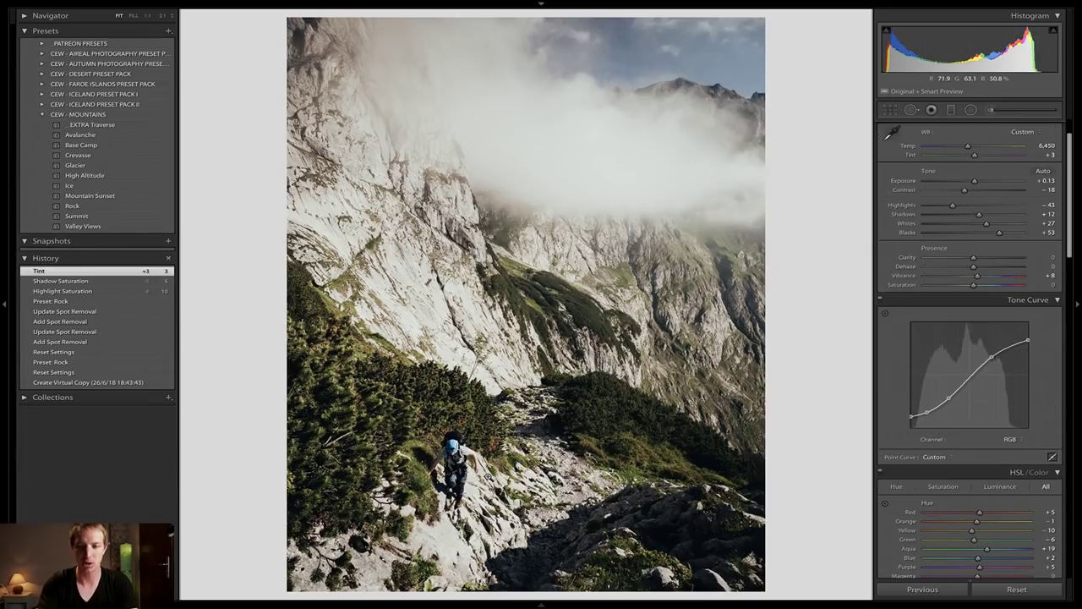
# Add a wide inverted radial filter over the hiker and foreground, tilt it clockwise and shift it slightly down
pyautogui.click(970, 109)
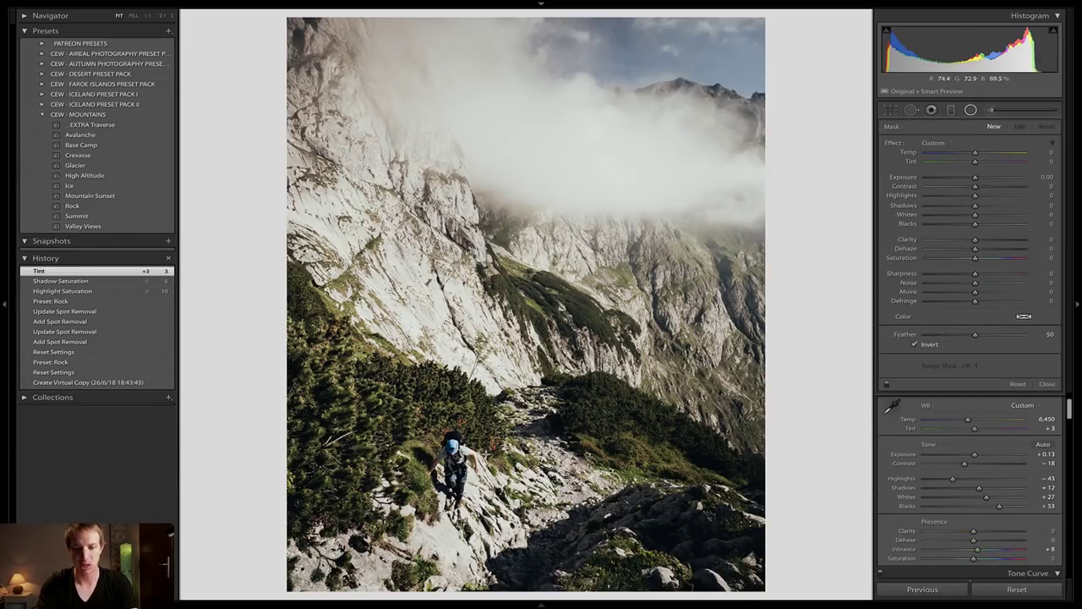
pyautogui.moveTo(494, 470); pyautogui.dragTo(841, 602)
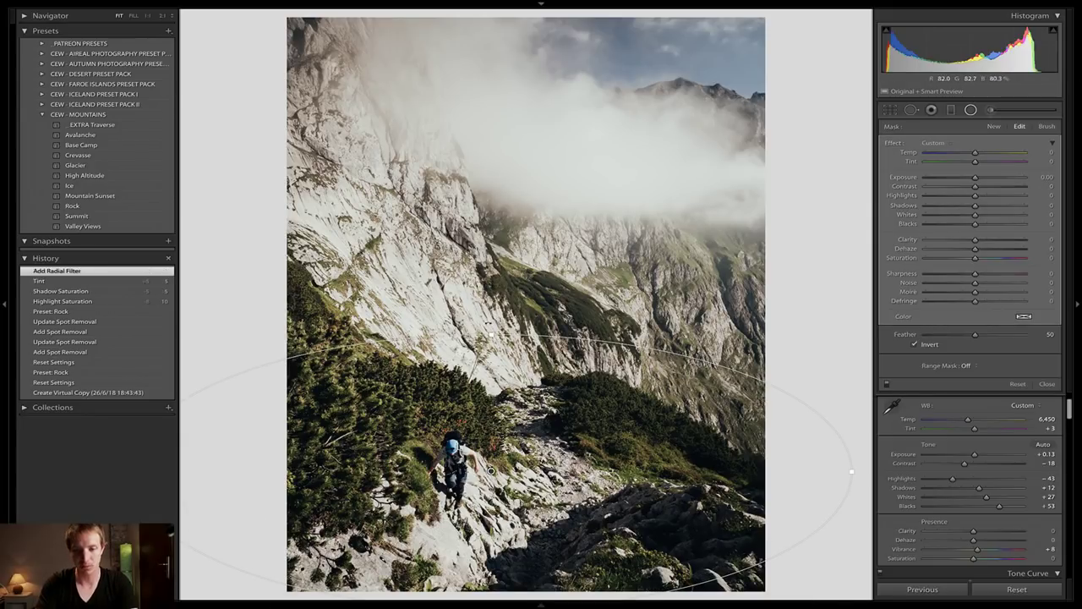
pyautogui.moveTo(489, 323); pyautogui.dragTo(519, 325)
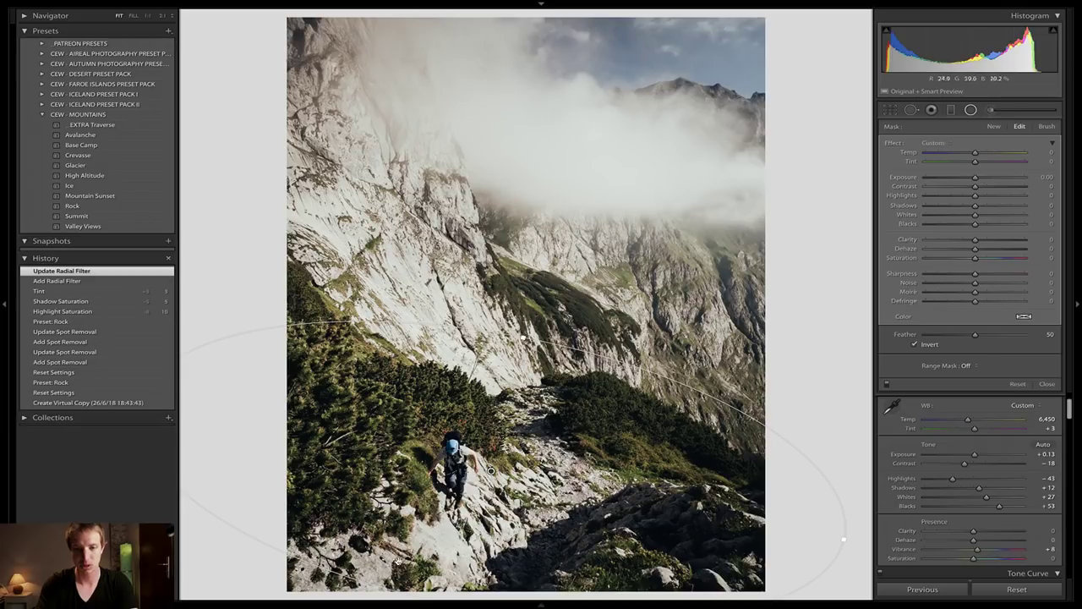
pyautogui.moveTo(490, 470); pyautogui.dragTo(486, 488)
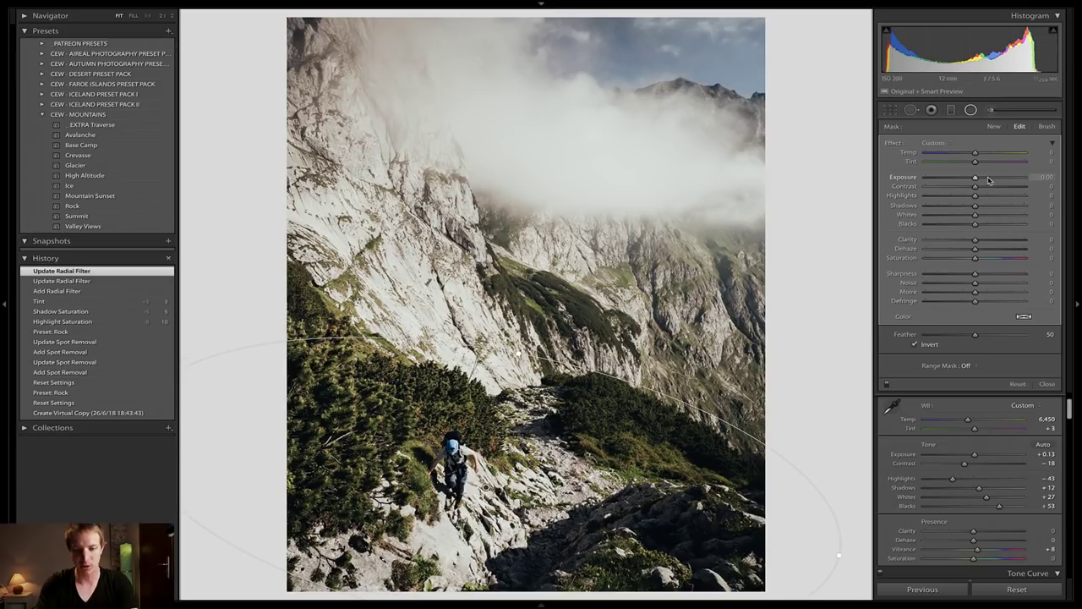
# Set the foreground radial filter's exposure to −0.61, blacks to 32 and shadows to 20, and close the filter
pyautogui.moveTo(971, 180); pyautogui.dragTo(969, 181)
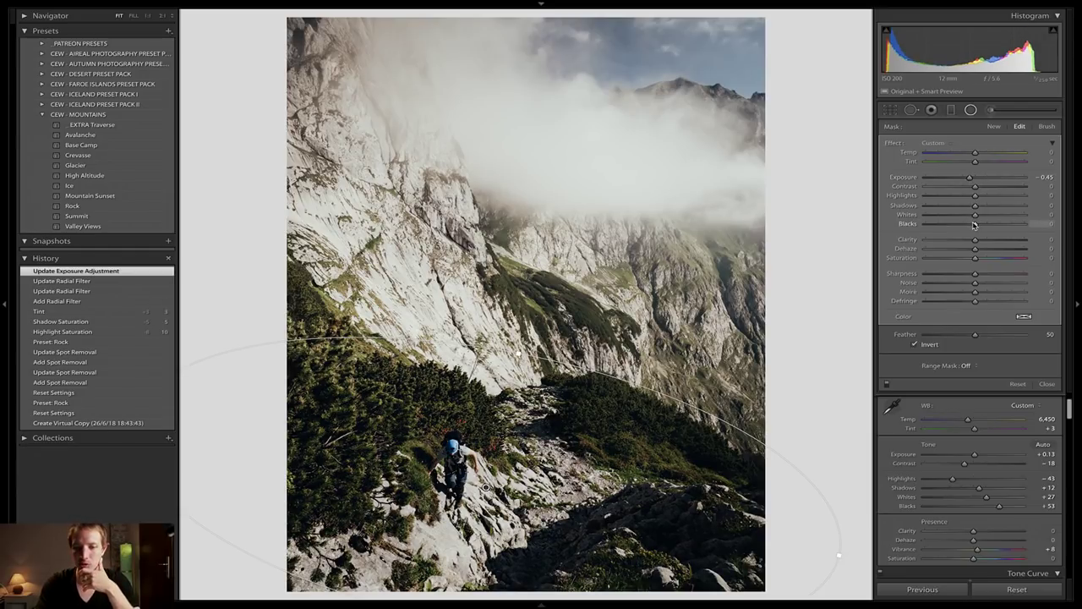
pyautogui.moveTo(974, 225); pyautogui.dragTo(988, 225)
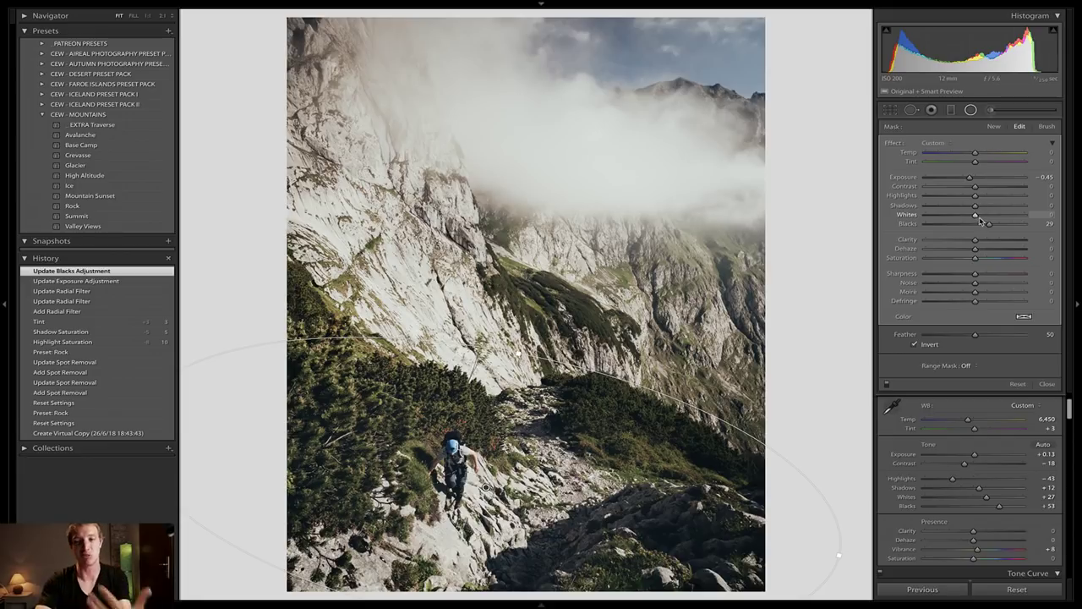
pyautogui.moveTo(990, 225); pyautogui.dragTo(993, 225)
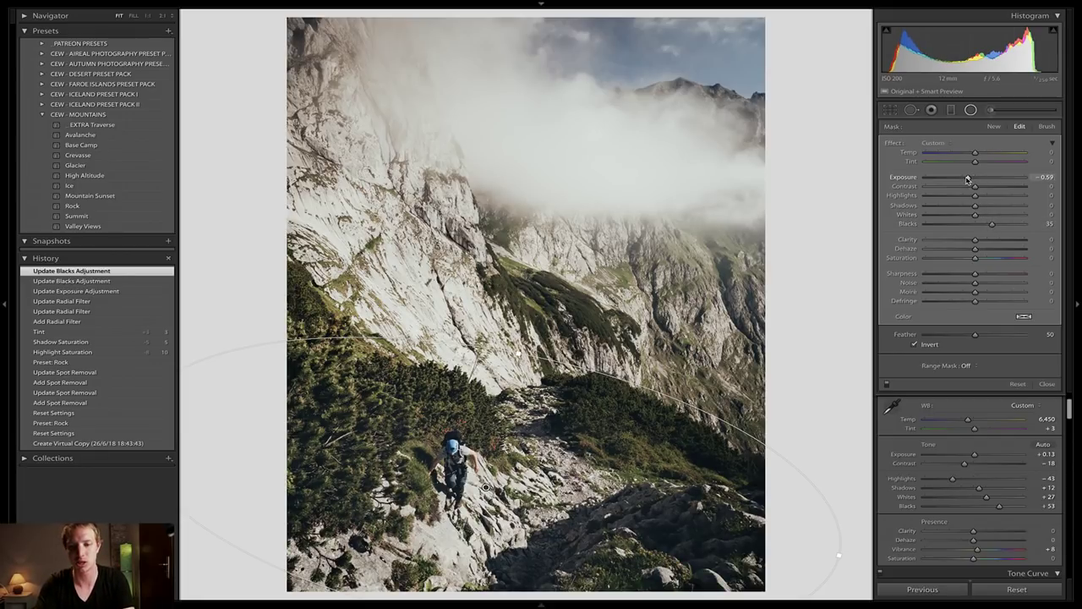
pyautogui.moveTo(992, 224); pyautogui.dragTo(991, 228)
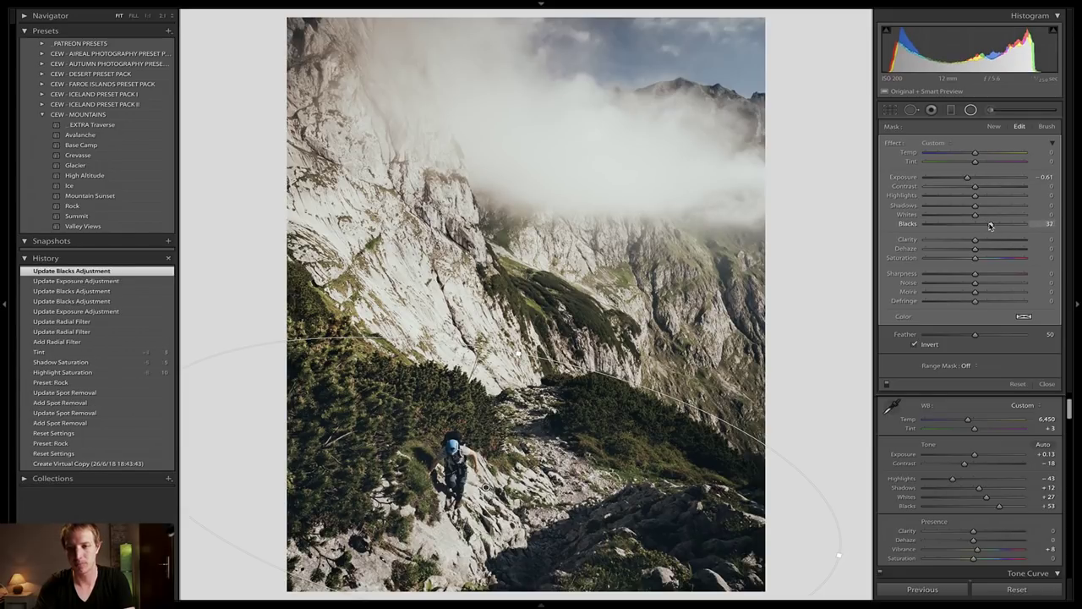
pyautogui.moveTo(968, 208); pyautogui.dragTo(984, 209)
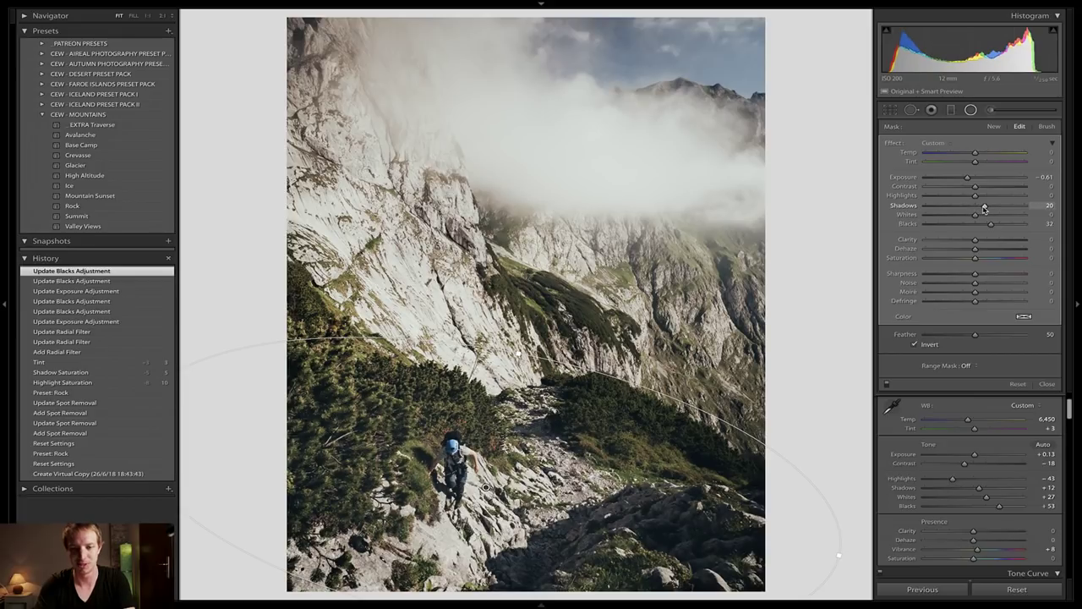
pyautogui.hotkey('shift', 'm')
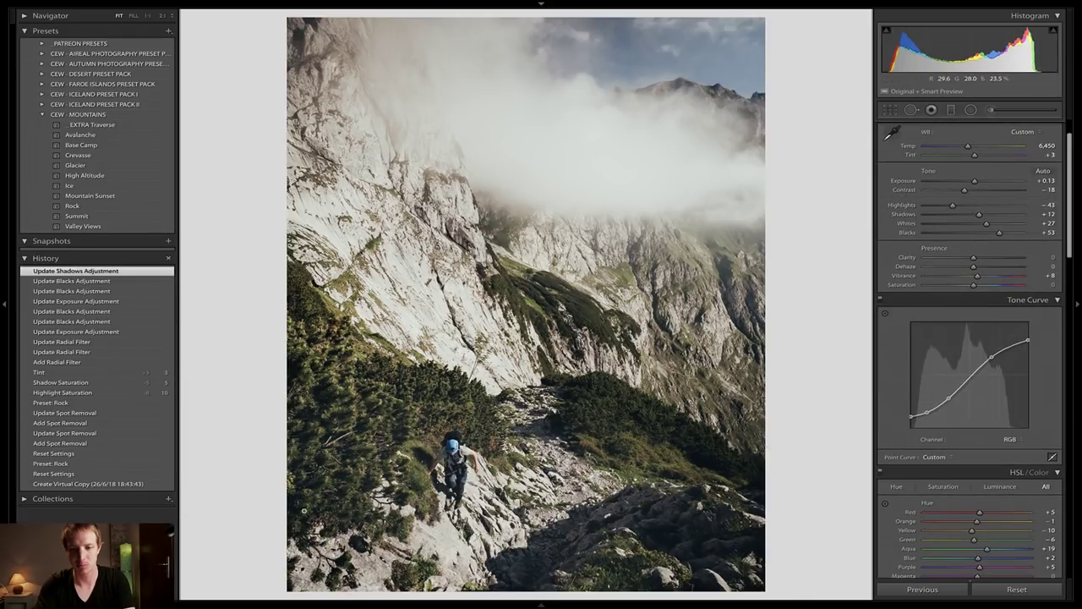
# Raise the blue saturation in the HSL adjustments to −18
pyautogui.scroll(-10, 953, 405)
pyautogui.scroll(5, 954, 421)
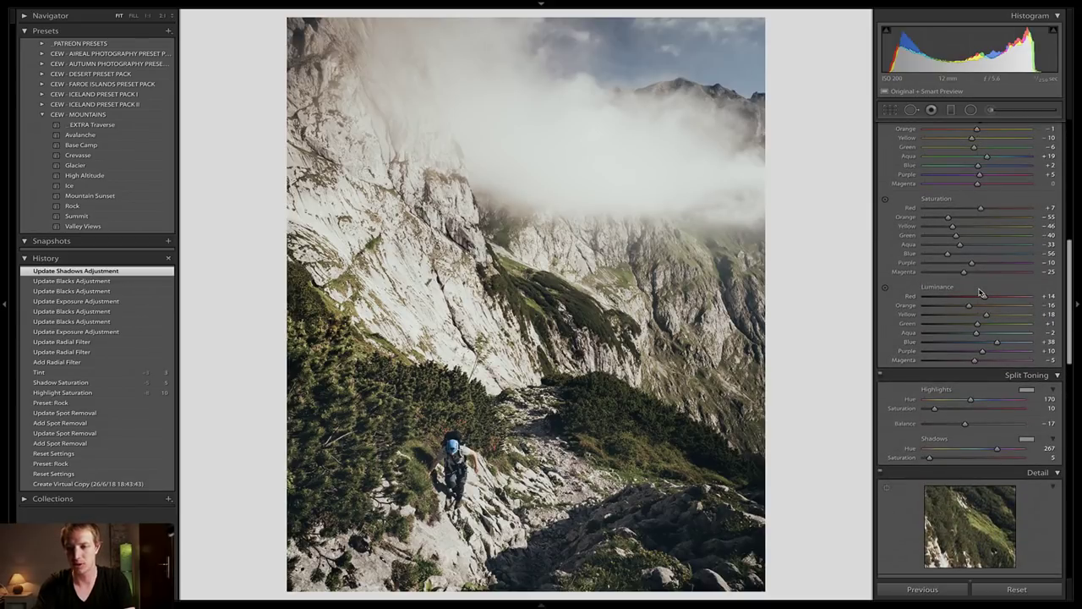
pyautogui.moveTo(948, 259); pyautogui.dragTo(980, 258)
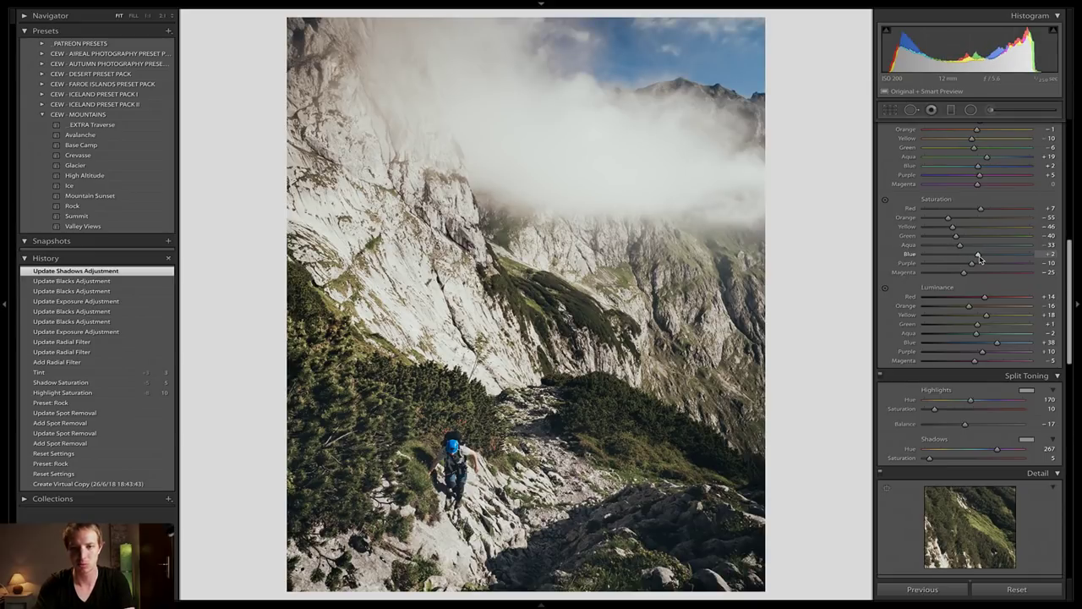
pyautogui.moveTo(979, 259)
pyautogui.mouseDown()
pyautogui.moveTo(959, 259)
pyautogui.moveTo(969, 261)
pyautogui.mouseUp()
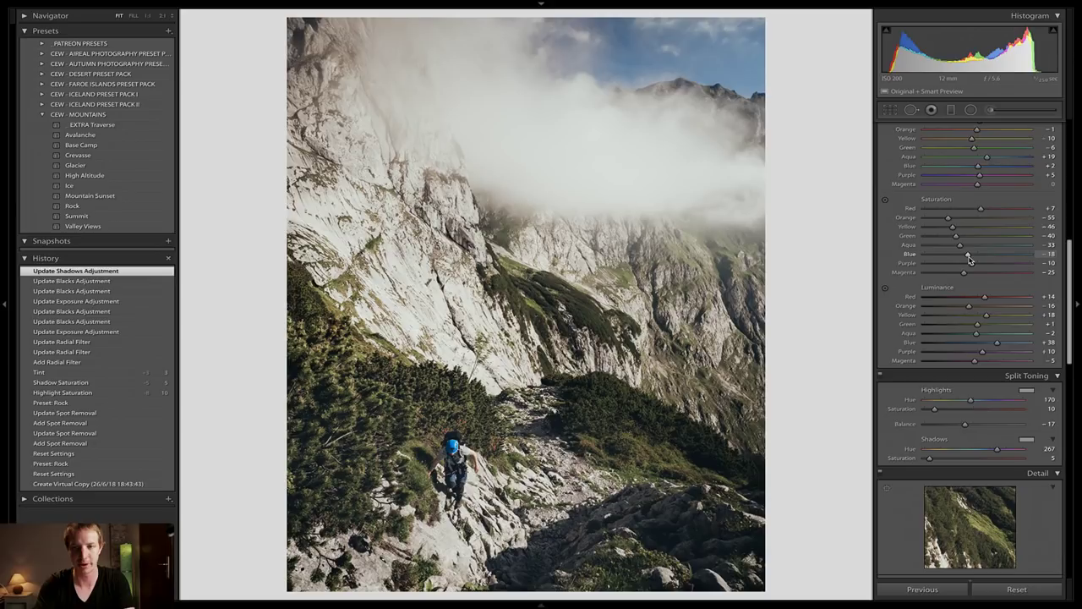
# Add a slightly tilted graduated filter over the sky, lower its saturation and refine its position around the peaks
pyautogui.hotkey('shift', 'm')
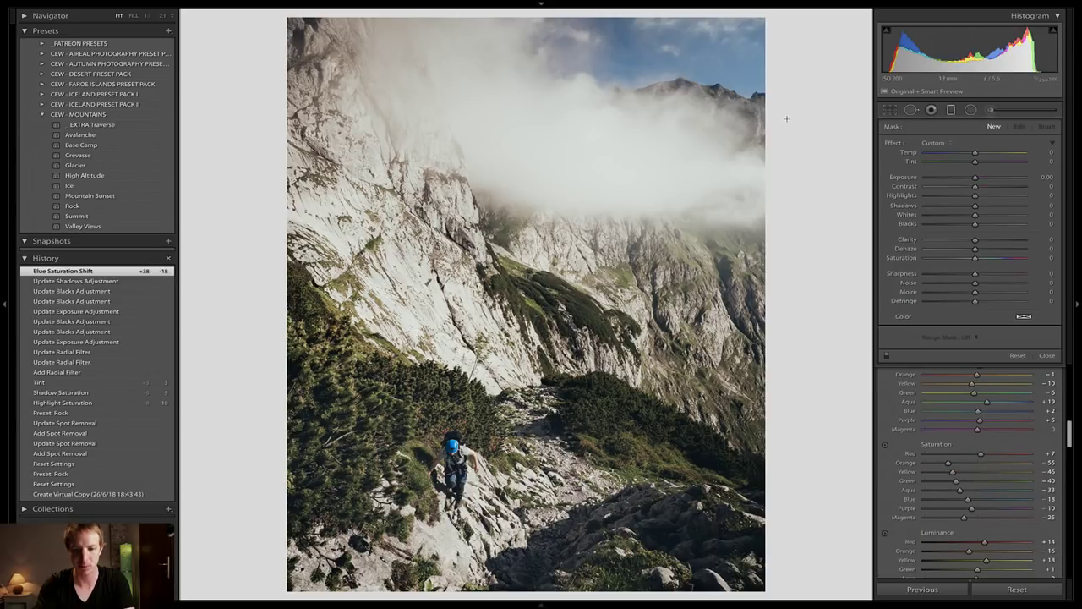
pyautogui.click(951, 111)
pyautogui.moveTo(676, 44); pyautogui.dragTo(658, 199)
pyautogui.moveTo(976, 258); pyautogui.dragTo(969, 263)
pyautogui.moveTo(679, 46); pyautogui.dragTo(675, 81)
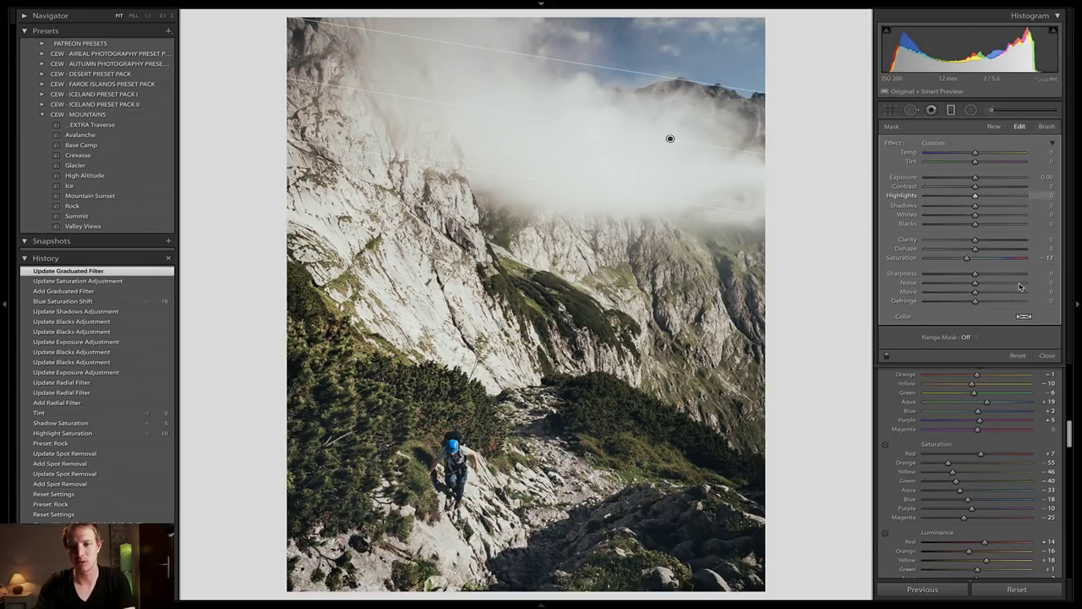
pyautogui.moveTo(967, 258); pyautogui.dragTo(957, 257)
pyautogui.moveTo(672, 78); pyautogui.dragTo(674, 63)
pyautogui.press('m')
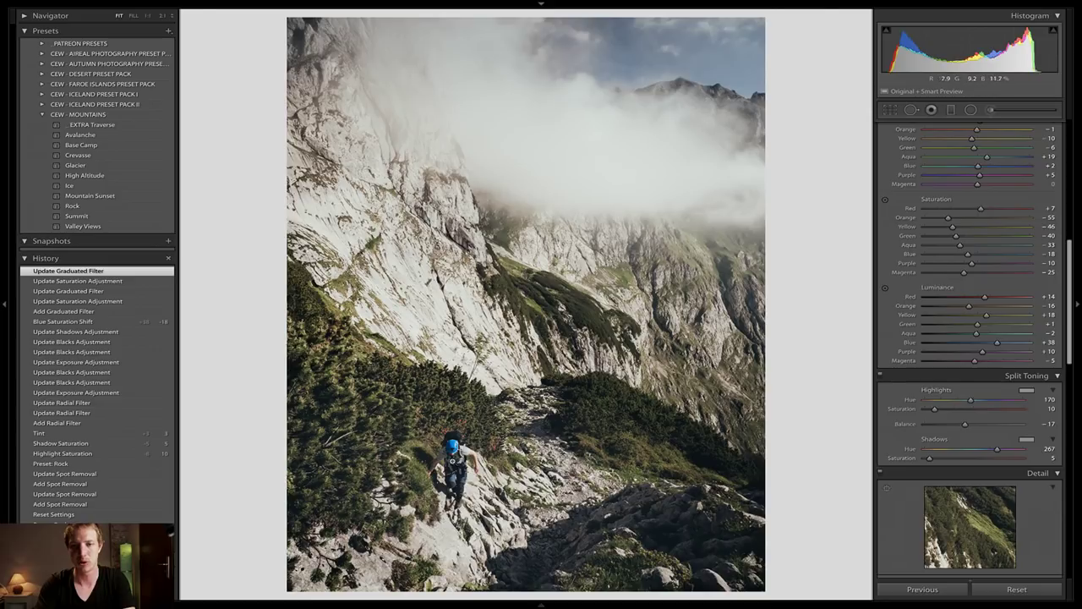
# Zoom in on the hiker and place an inverted radial filter with feather 50 around the hiker's body
pyautogui.click(452, 459)
pyautogui.moveTo(468, 461); pyautogui.dragTo(554, 446)
pyautogui.hotkey('shift', 'm')
# Set the hiker filter's clarity to 21, dehaze to 13, blacks to −8 and whites to 18, and return to the full photo
pyautogui.moveTo(975, 239); pyautogui.dragTo(985, 240)
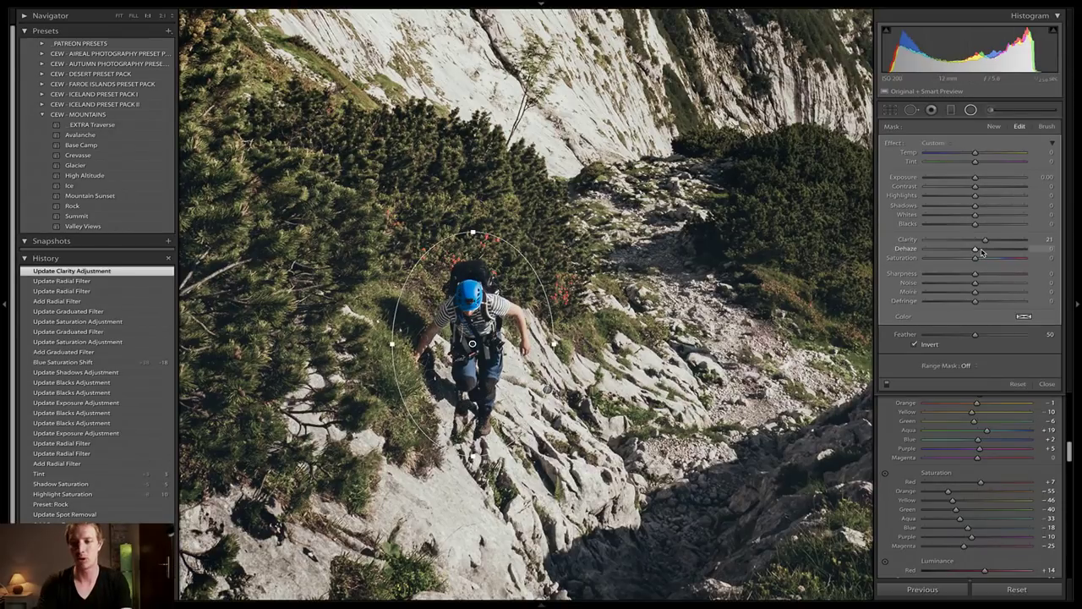
pyautogui.moveTo(981, 252); pyautogui.dragTo(981, 251)
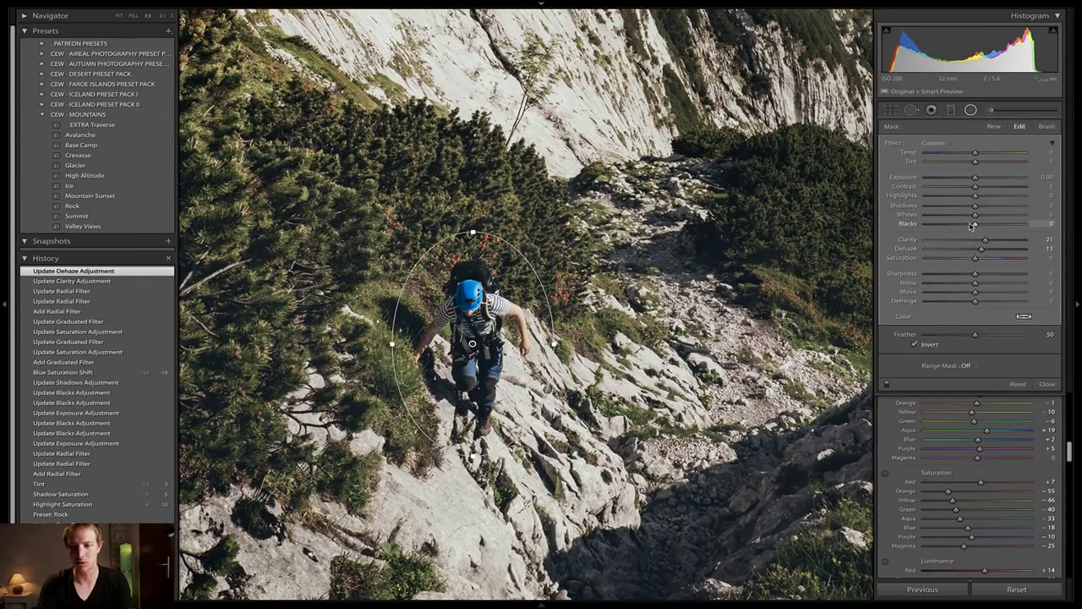
pyautogui.moveTo(971, 225); pyautogui.dragTo(983, 217)
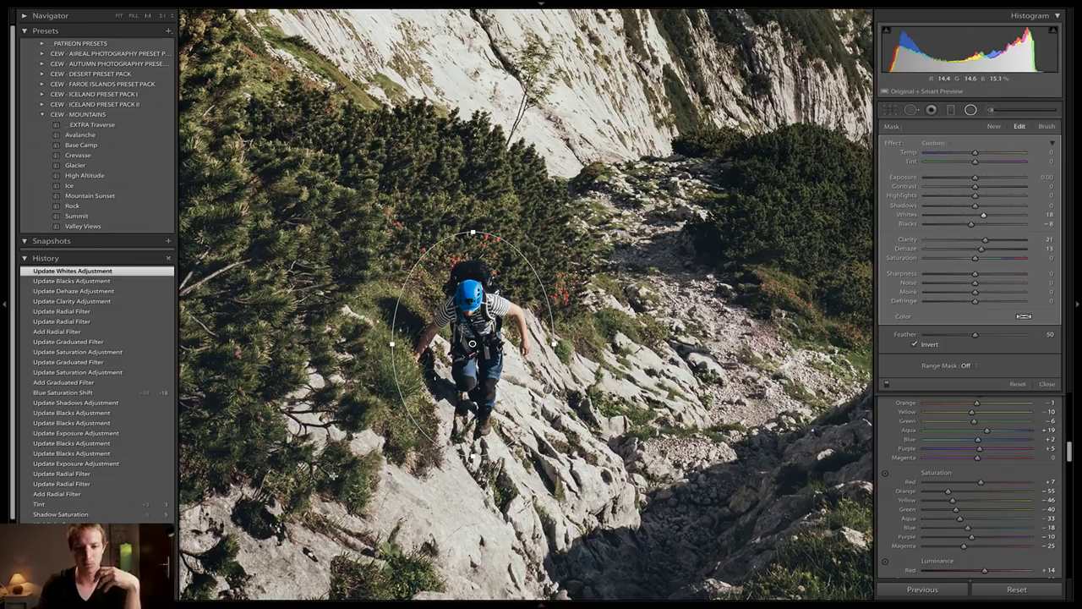
pyautogui.press('Escape')
pyautogui.press('Escape')
pyautogui.click(333, 475)
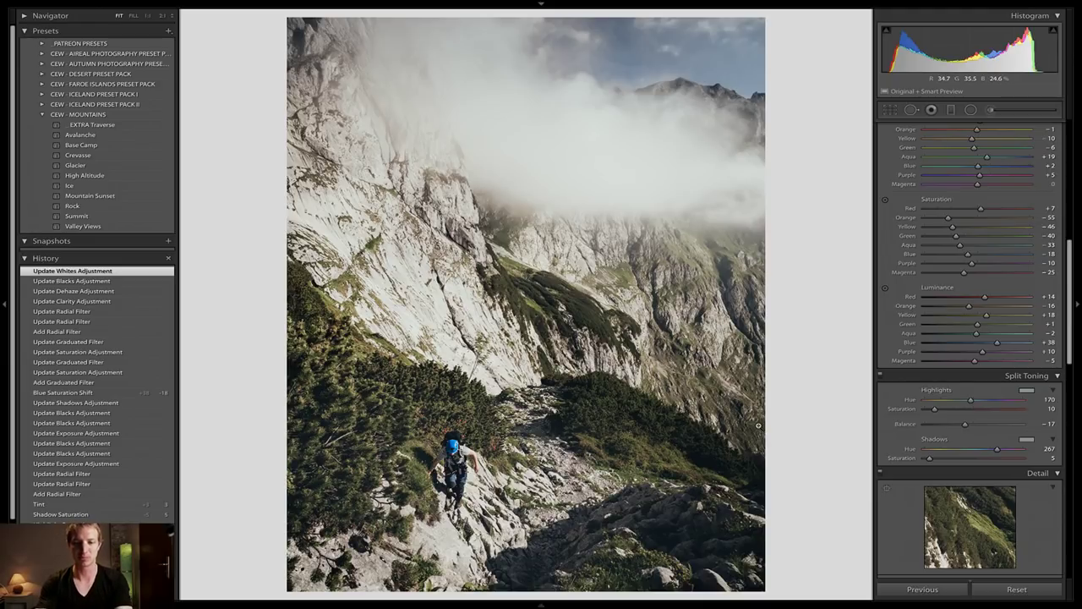
# Switch to OBS Studio and transition the stream to the E-M1 II camera scene with the 300 ms fade
pyautogui.press('super+Tab')
pyautogui.press('super+Tab')
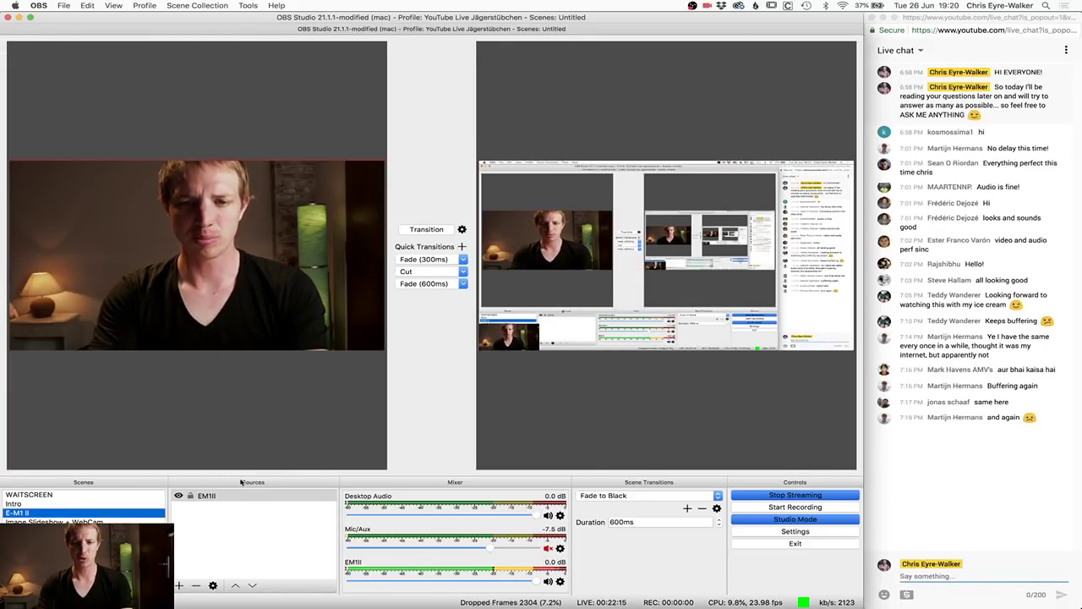
pyautogui.click(412, 259)
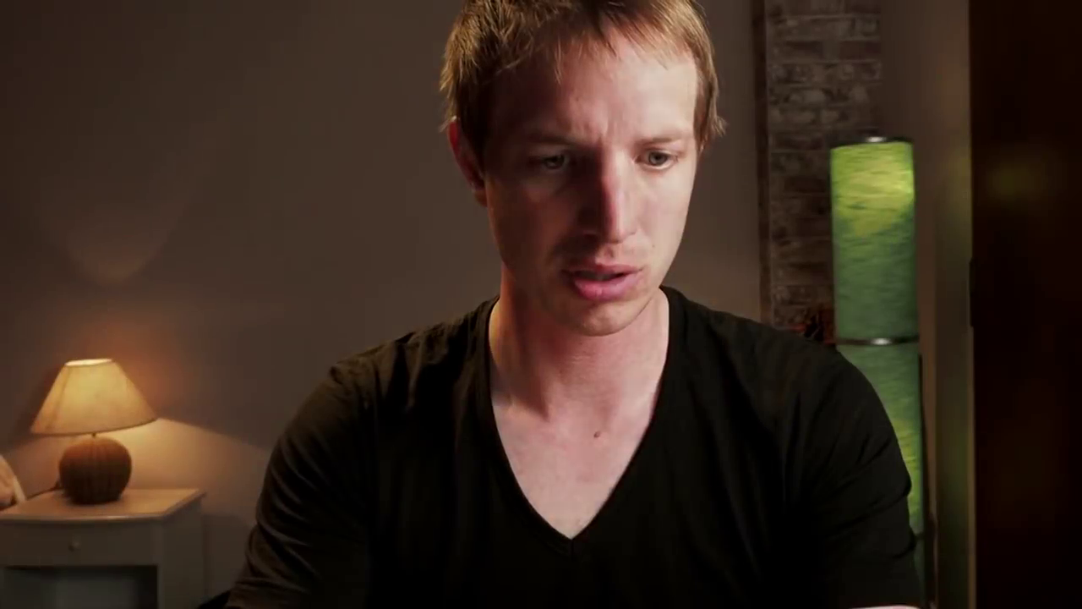